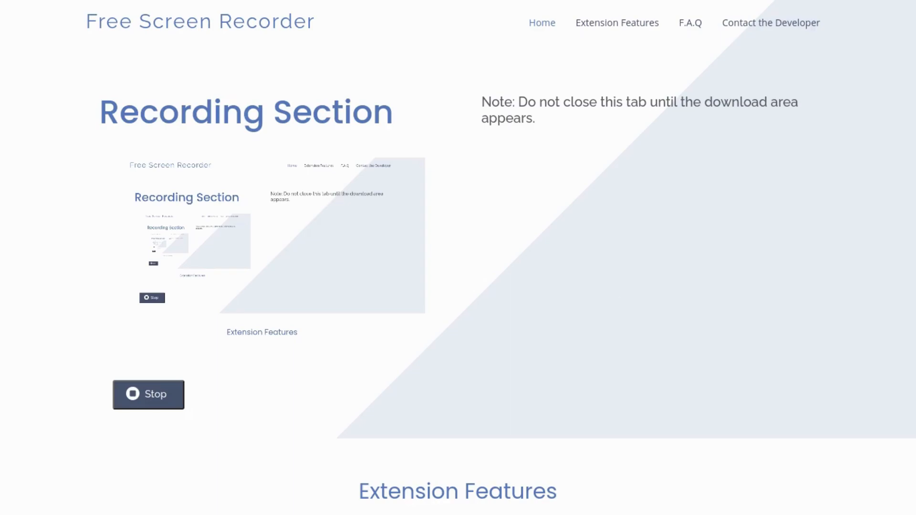
Switch to the Scratch drawing project, view the finished cat in costume1 and return to the empty costume2.
mouse_move(310, 5)
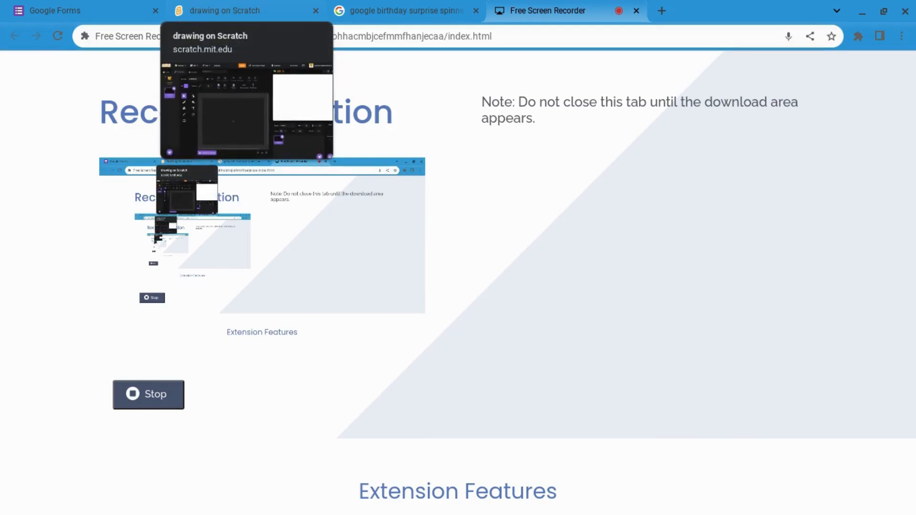
left_click(196, 5)
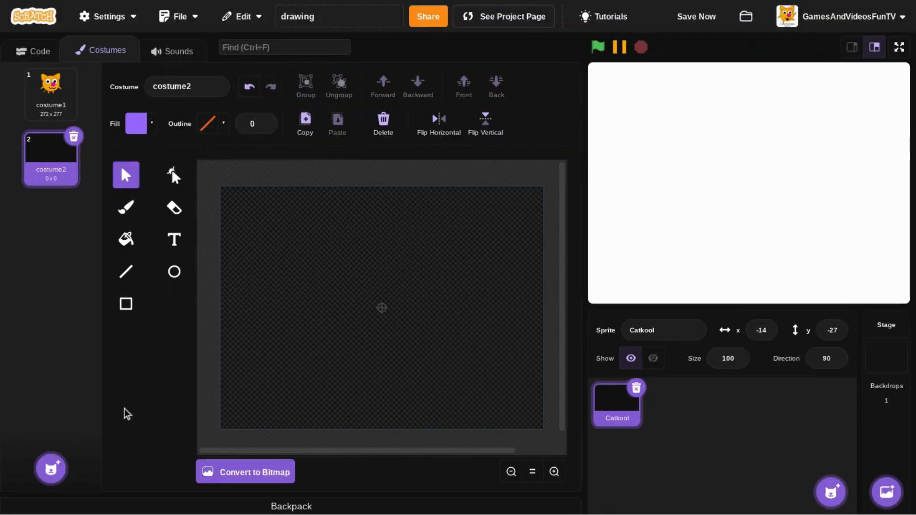
left_click(36, 114)
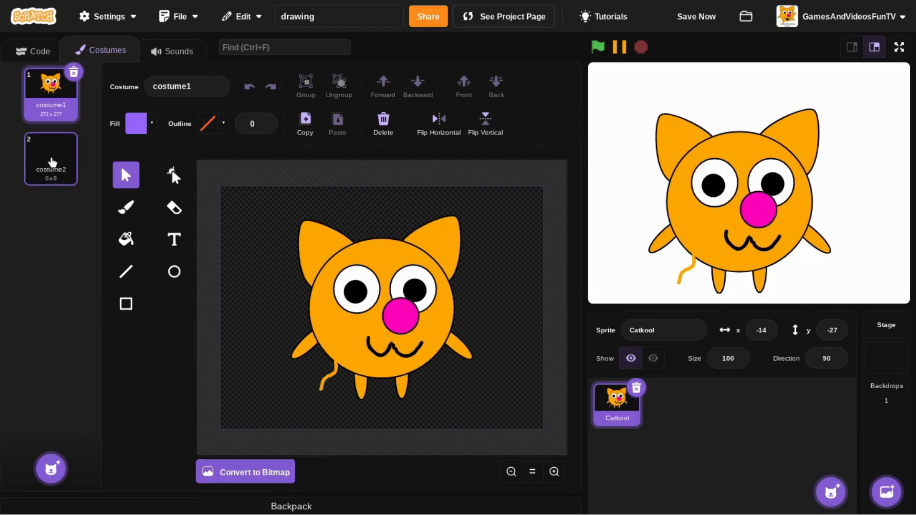
left_click(53, 163)
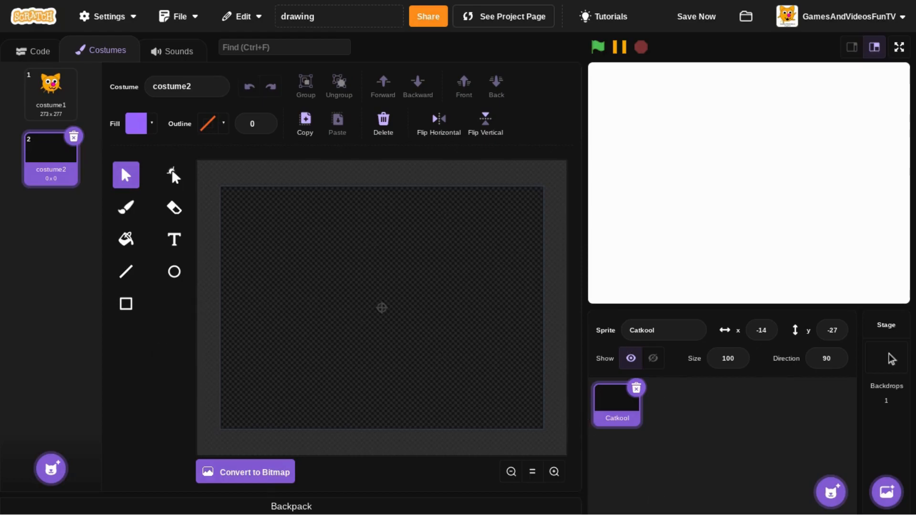
mouse_move(828, 496)
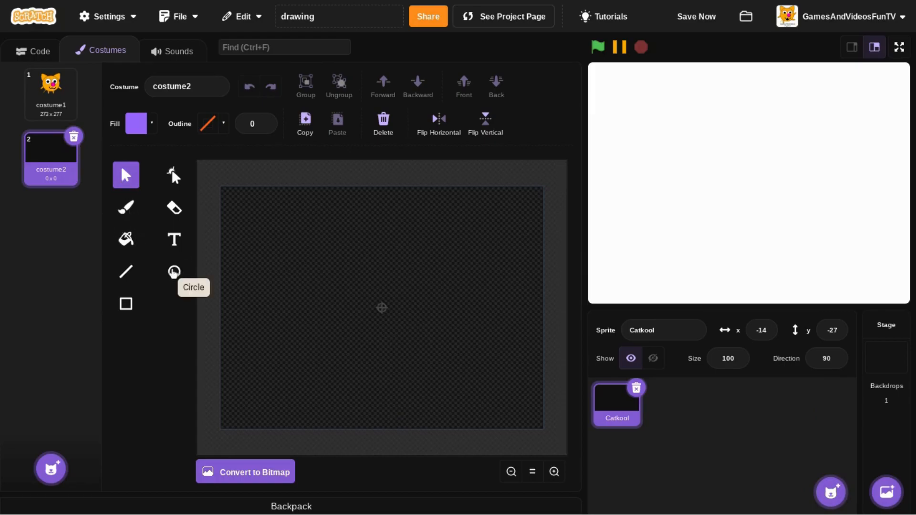
Choose the Circle tool and set a black outline with brightness 0 and width 5.
left_click(173, 272)
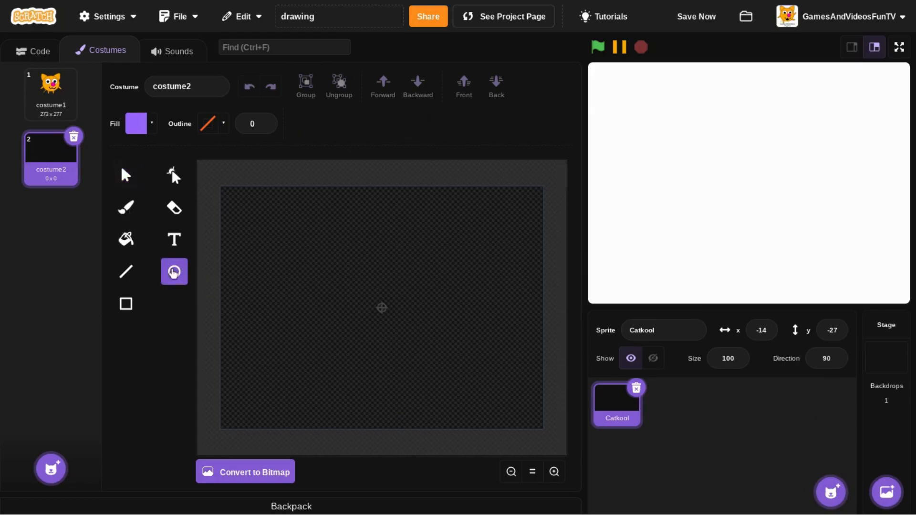
left_click(206, 126)
left_click_drag(235, 282, 130, 279)
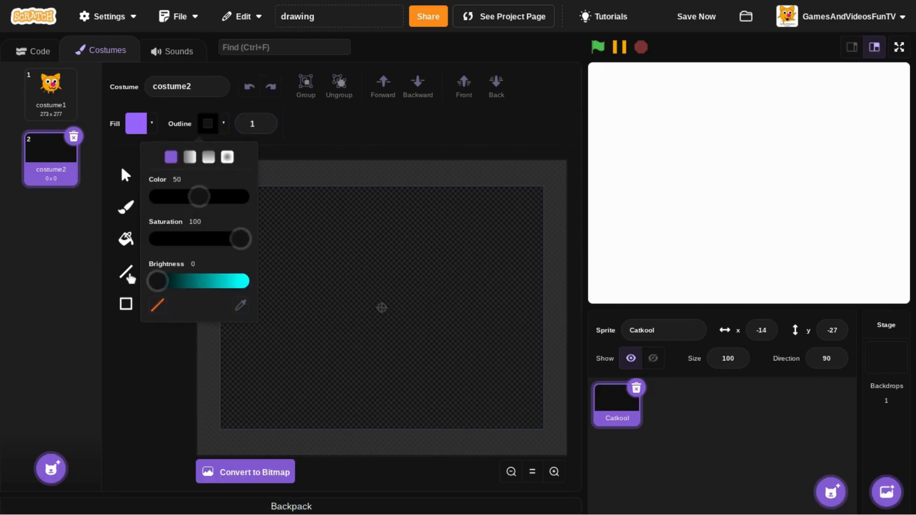
left_click(251, 125)
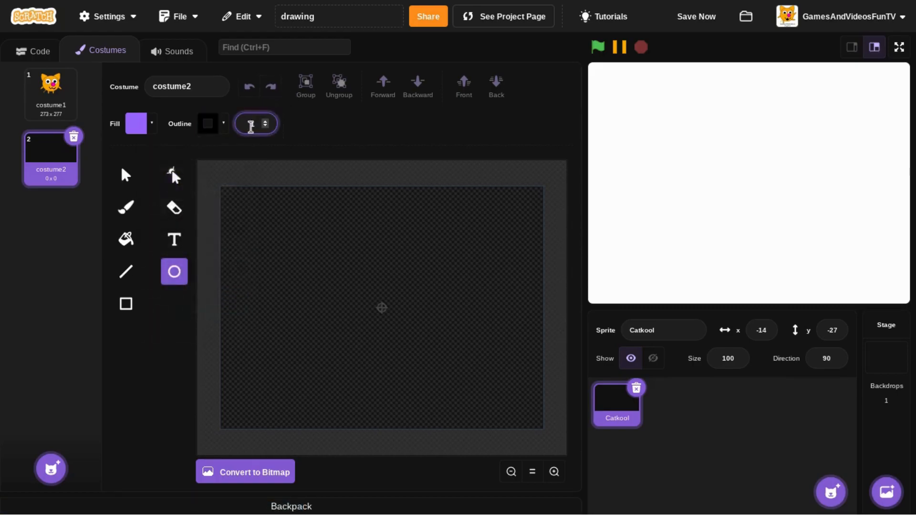
key("BackSpace")
type("5")
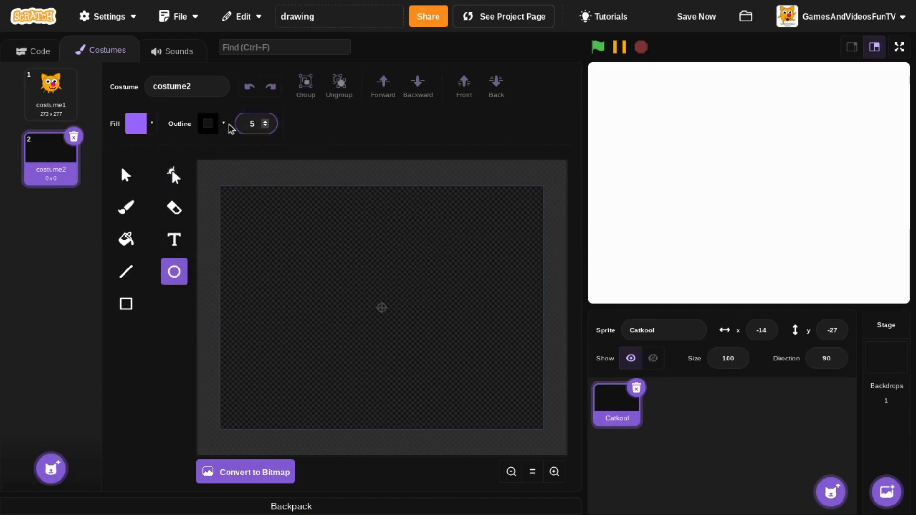
Set the fill to orange with color 9, saturation 90 and brightness 100.
left_click(148, 127)
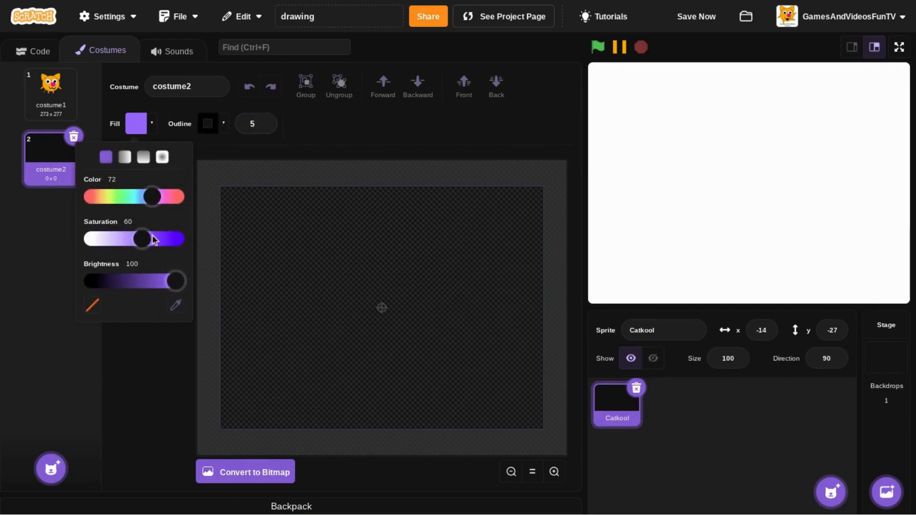
left_click_drag(147, 239, 204, 245)
left_click_drag(152, 197, 97, 197)
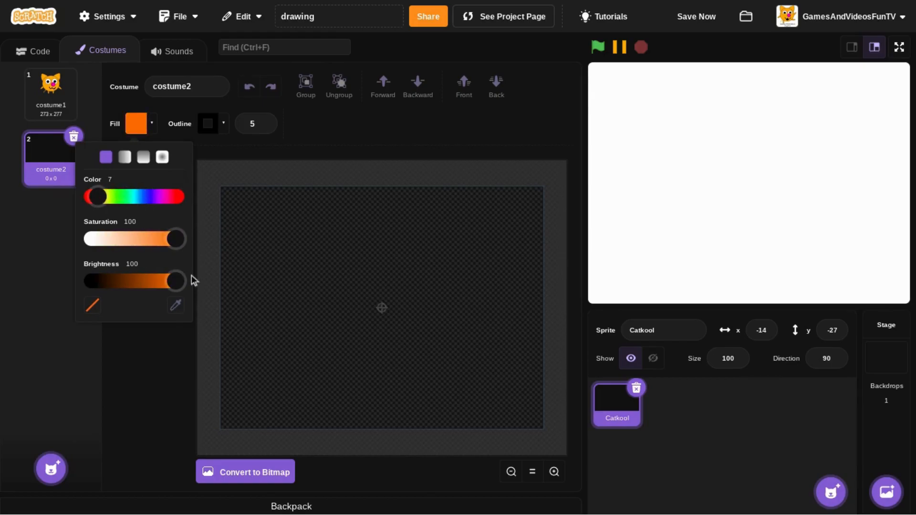
left_click_drag(174, 242, 193, 248)
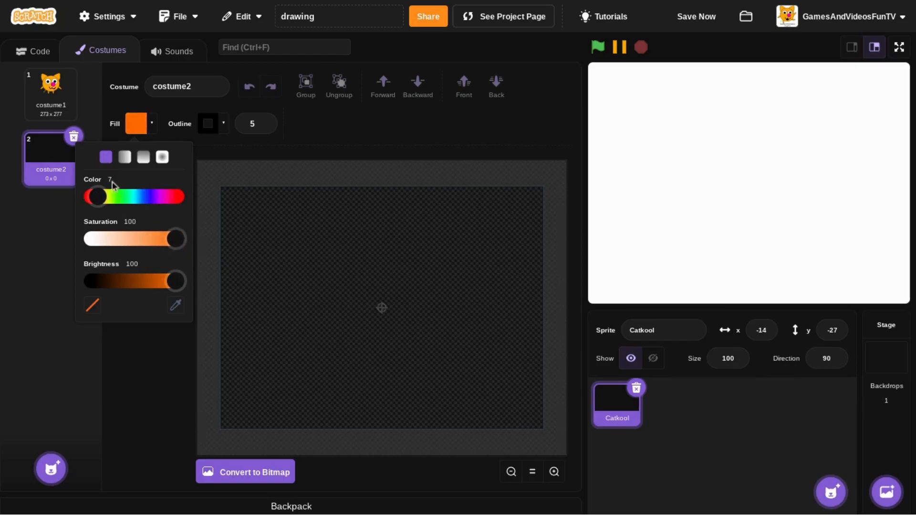
left_click_drag(97, 196, 99, 199)
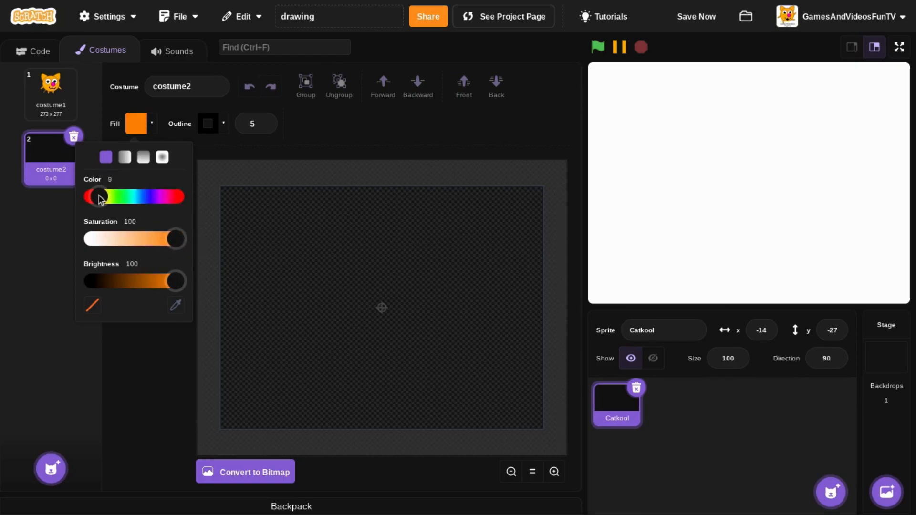
left_click_drag(170, 246, 162, 246)
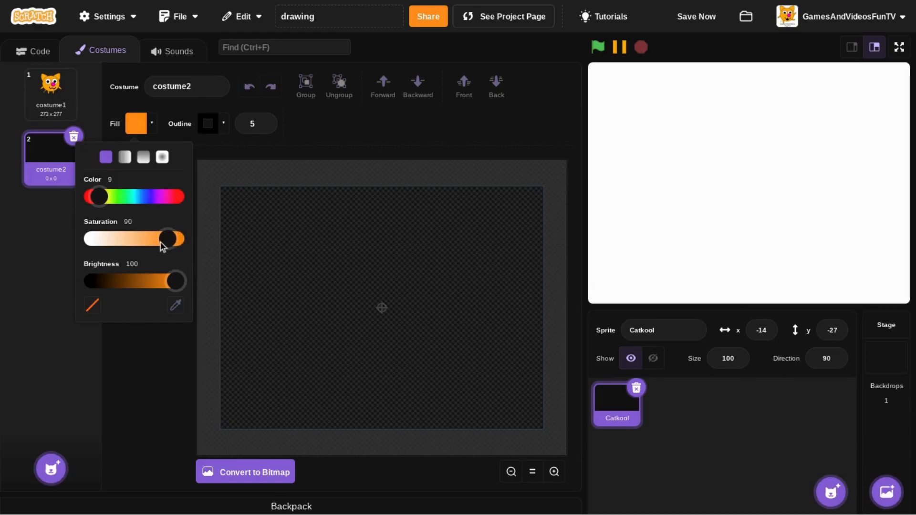
left_click(135, 374)
Pick up the orange fill and black outline of width 4 from the cat's body in costume1, then return to costume2.
left_click(50, 90)
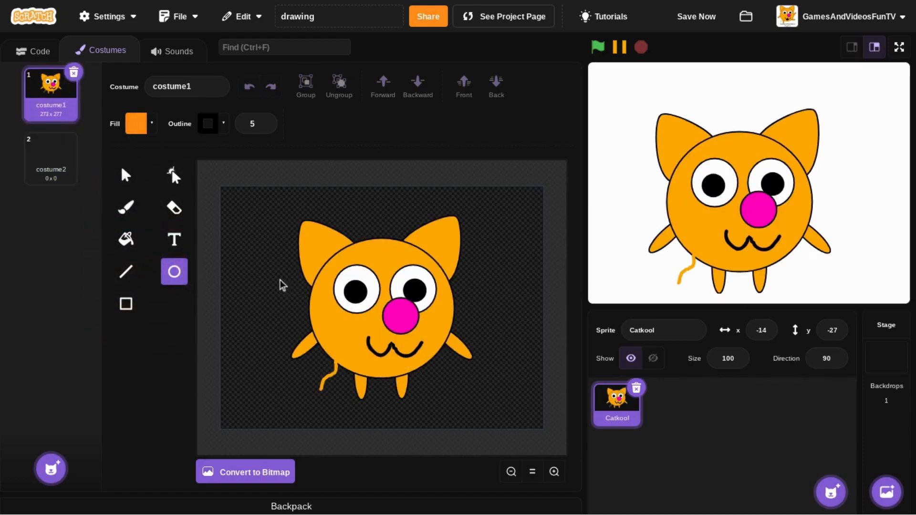
left_click(126, 175)
left_click(336, 339)
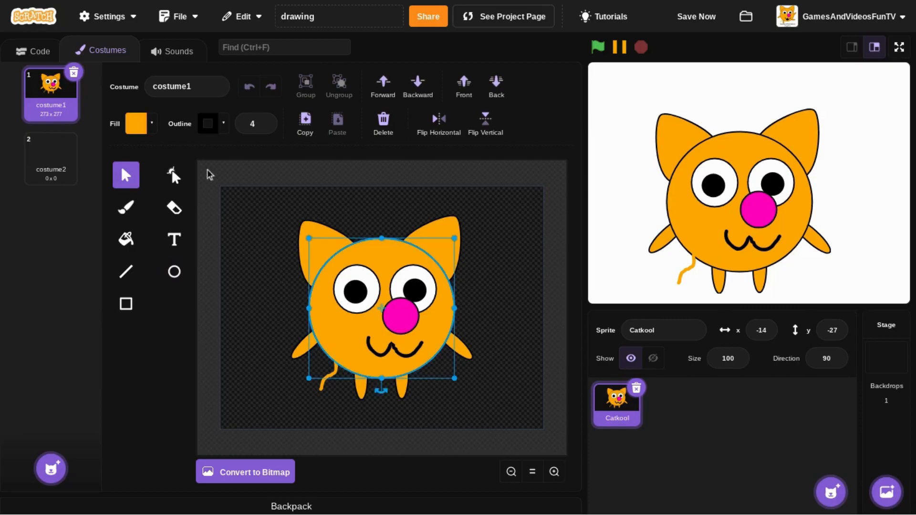
left_click(307, 125)
left_click(241, 256)
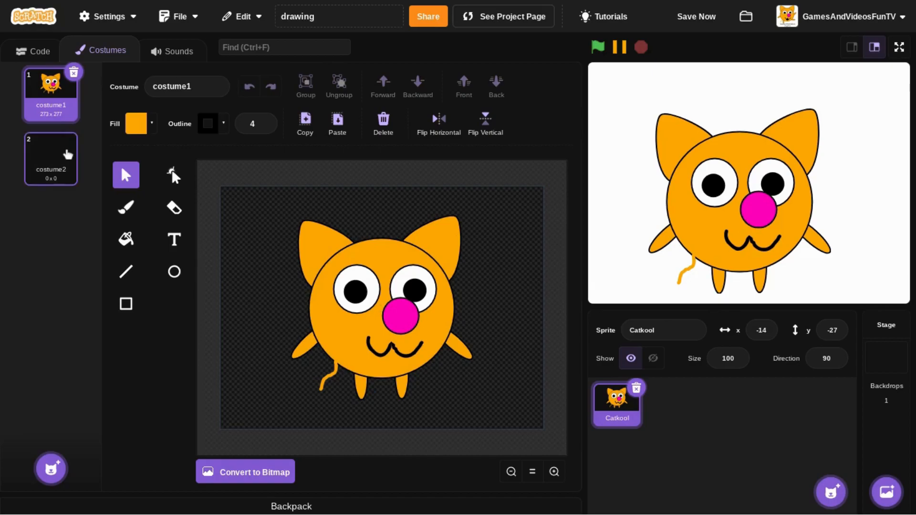
left_click(55, 155)
left_click(136, 123)
left_click(148, 357)
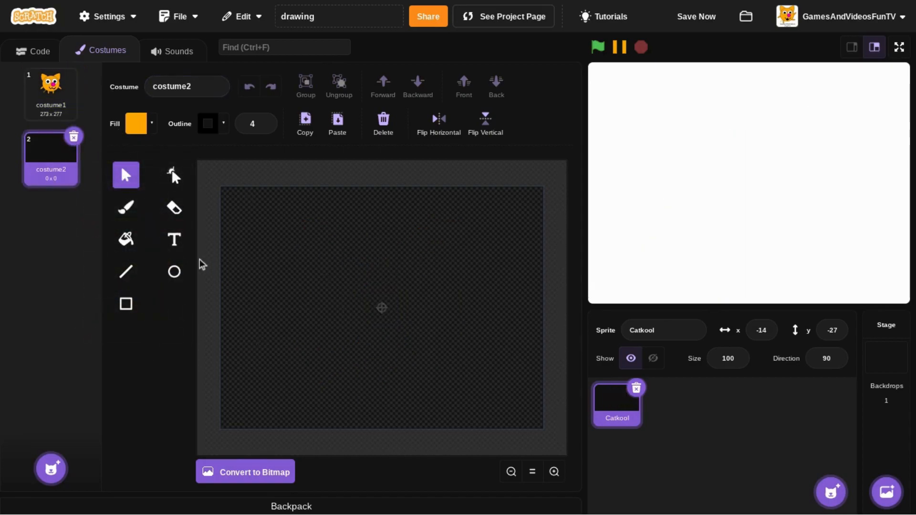
Draw an orange circle about 214 x 214 for the cat's body and centre it on the canvas of costume2.
left_click(178, 270)
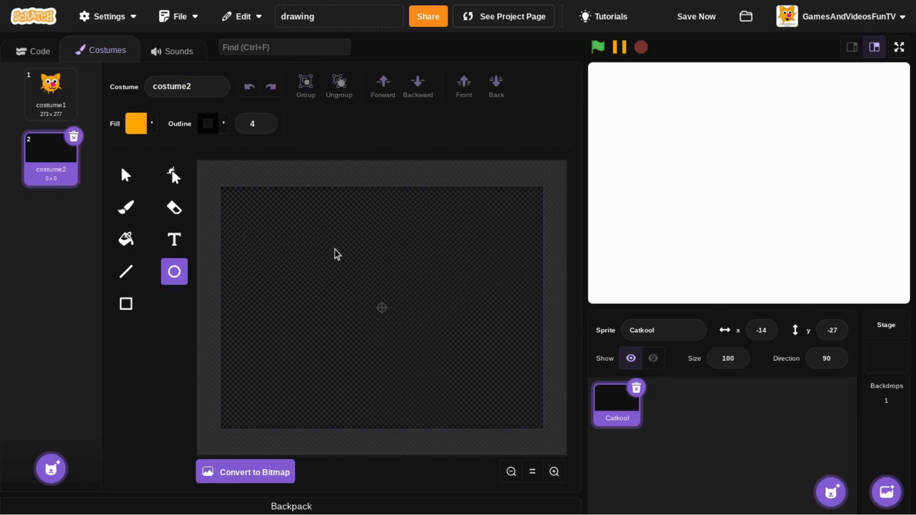
left_click_drag(333, 247, 401, 398)
left_click_drag(390, 362, 367, 331)
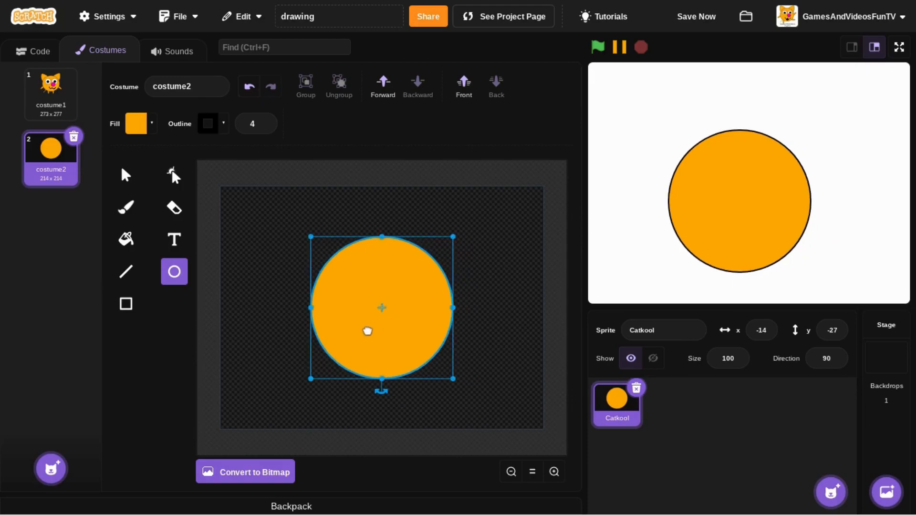
left_click(228, 334)
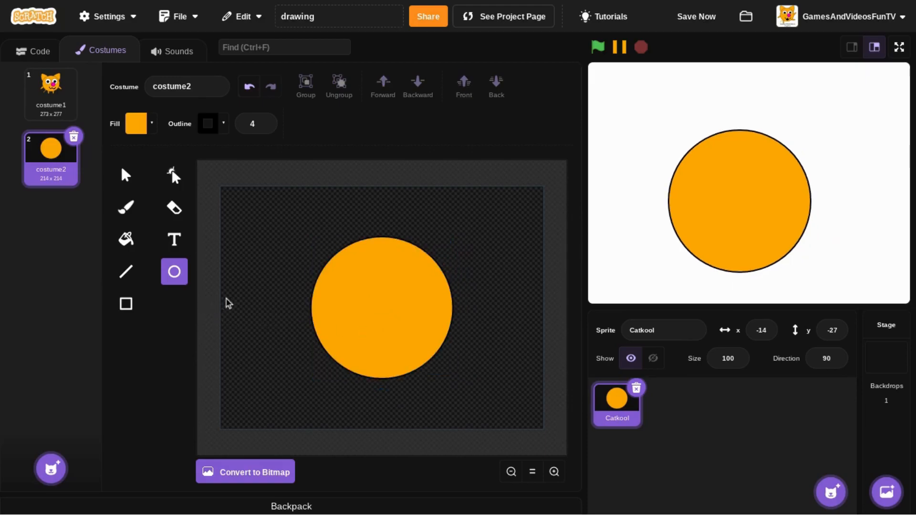
Draw a narrow upright orange ellipse up and left of the body and paste three copies of it for the limbs.
left_click_drag(256, 223, 271, 276)
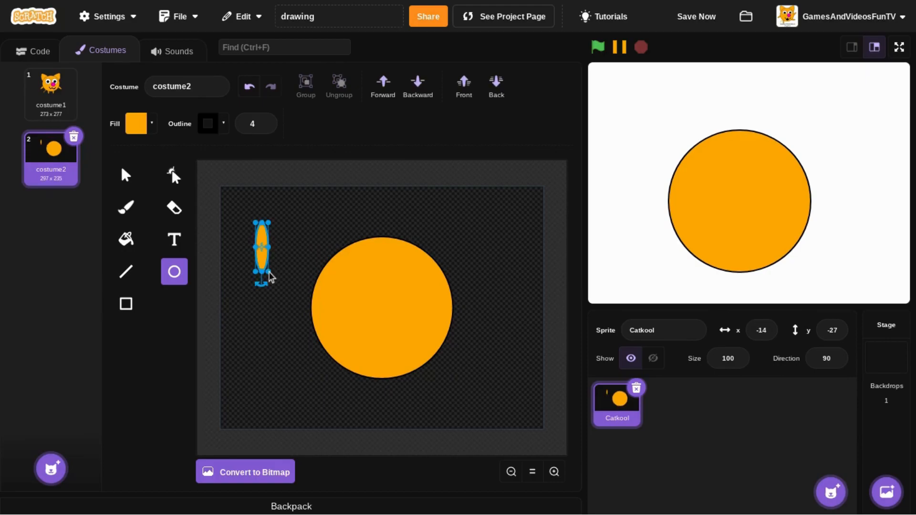
left_click(133, 180)
left_click(306, 127)
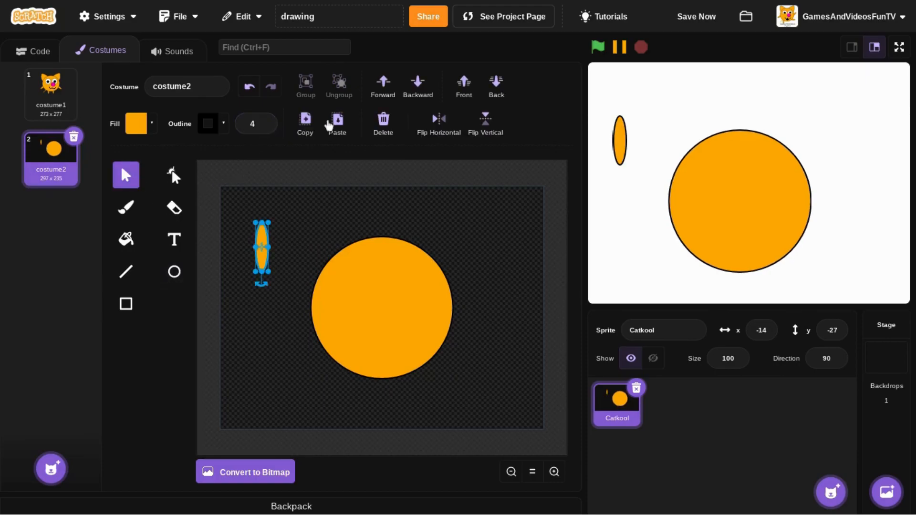
left_click(338, 123)
left_click(338, 124)
left_click(339, 125)
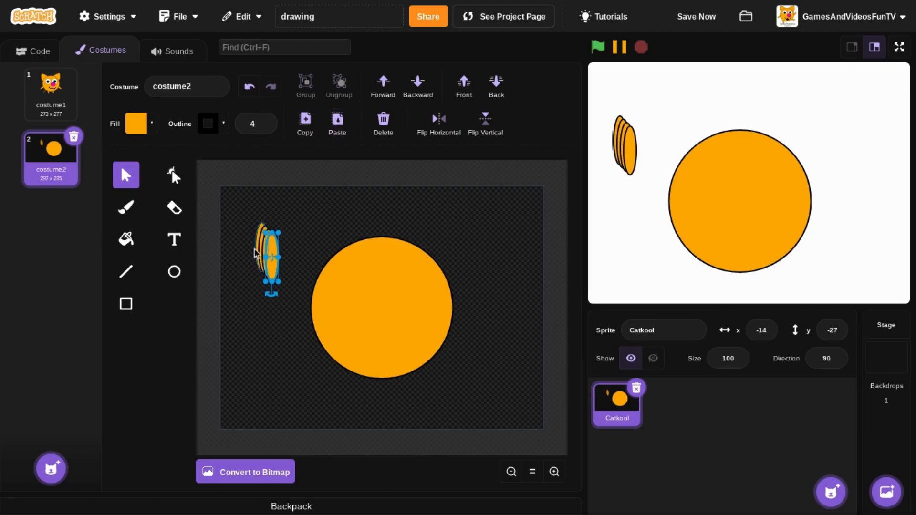
Spread the four narrow ellipses apart in the empty area up and left of the body circle.
left_click(254, 249)
left_click(273, 257)
left_click_drag(275, 260, 310, 223)
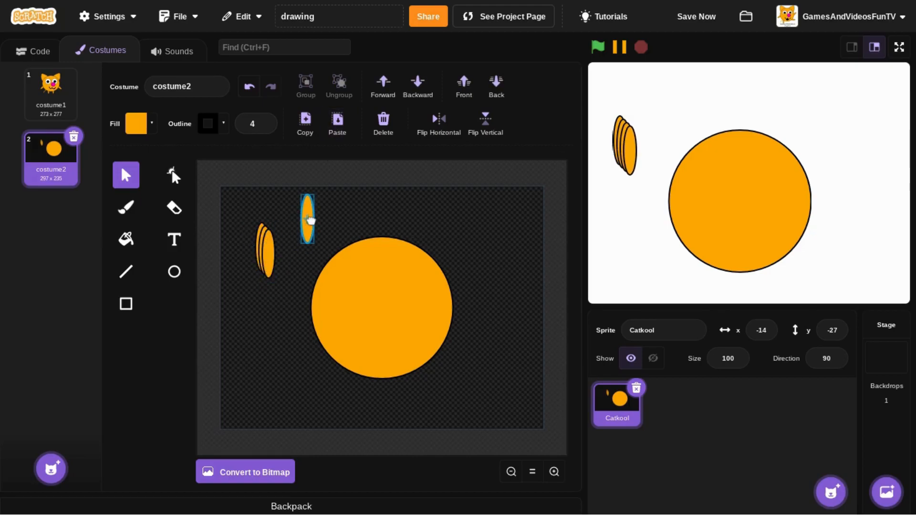
left_click_drag(265, 262, 232, 236)
left_click(244, 385)
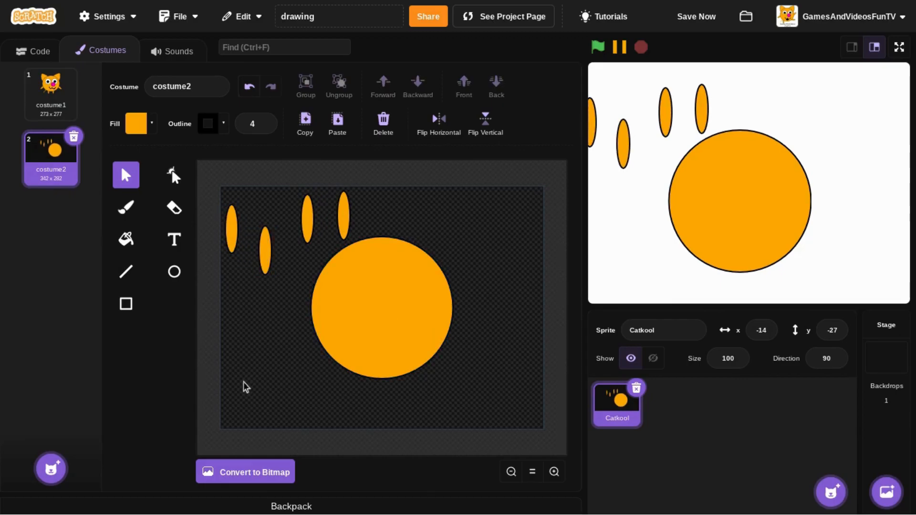
Draw a small circle for the nose with magenta fill, color 86, and centre it on the body.
left_click(167, 282)
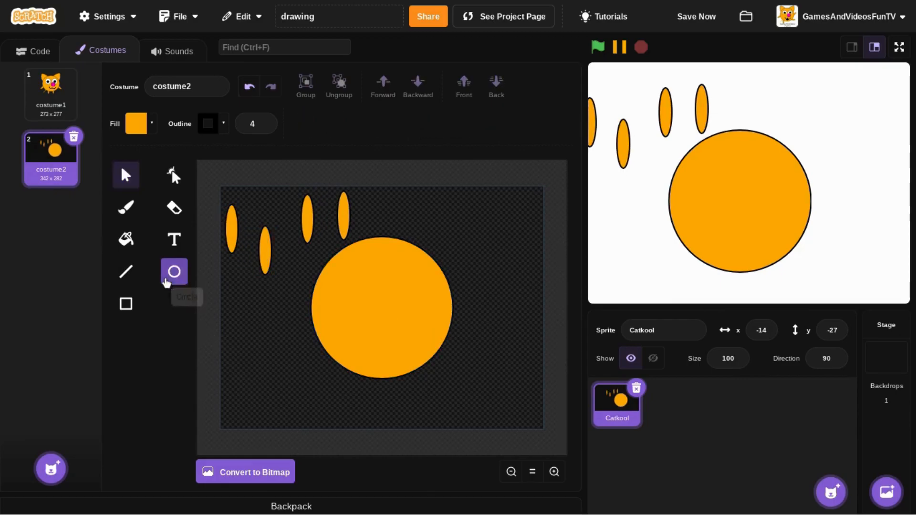
left_click(136, 135)
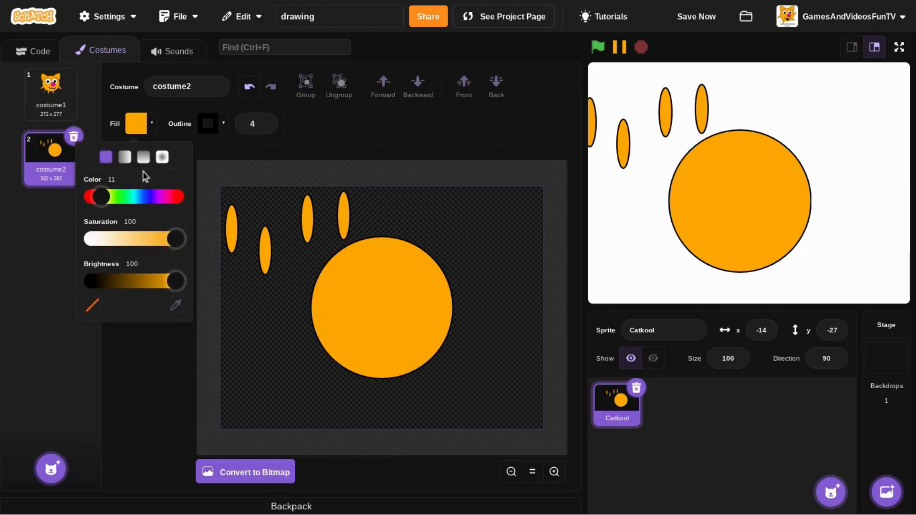
left_click_drag(96, 198, 163, 198)
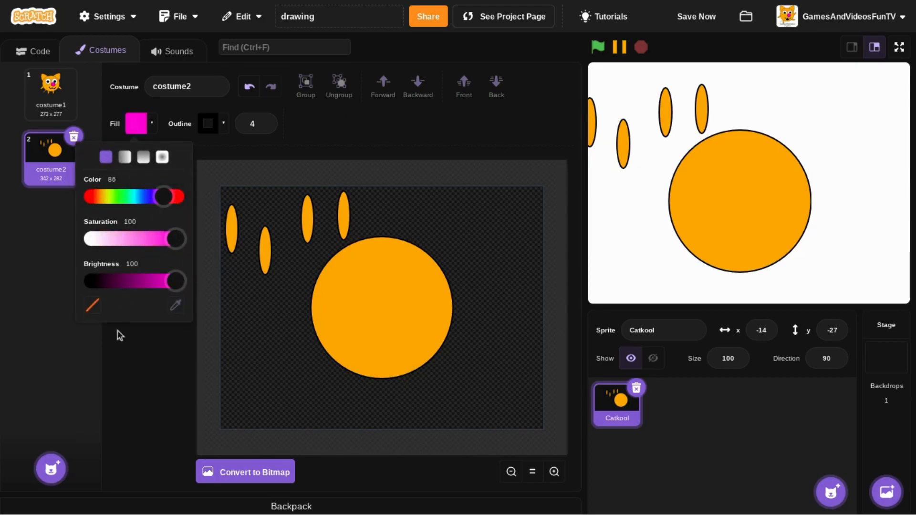
left_click(110, 370)
mouse_move(419, 337)
left_mouse_down()
mouse_move(434, 377)
mouse_move(382, 308)
left_mouse_up()
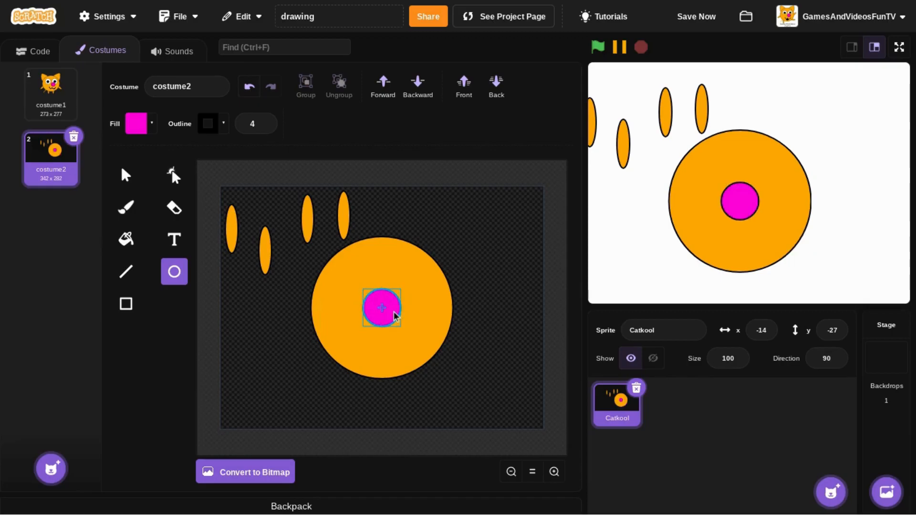
Enlarge the magenta nose circle slightly and place it just right of the body's centre.
left_click_drag(395, 315, 408, 314)
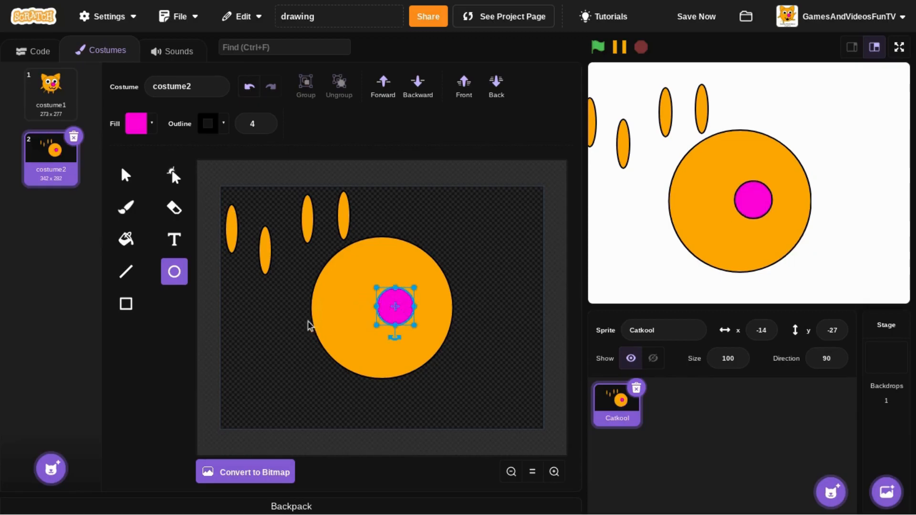
left_click_drag(376, 288, 366, 284)
left_click_drag(410, 309, 413, 317)
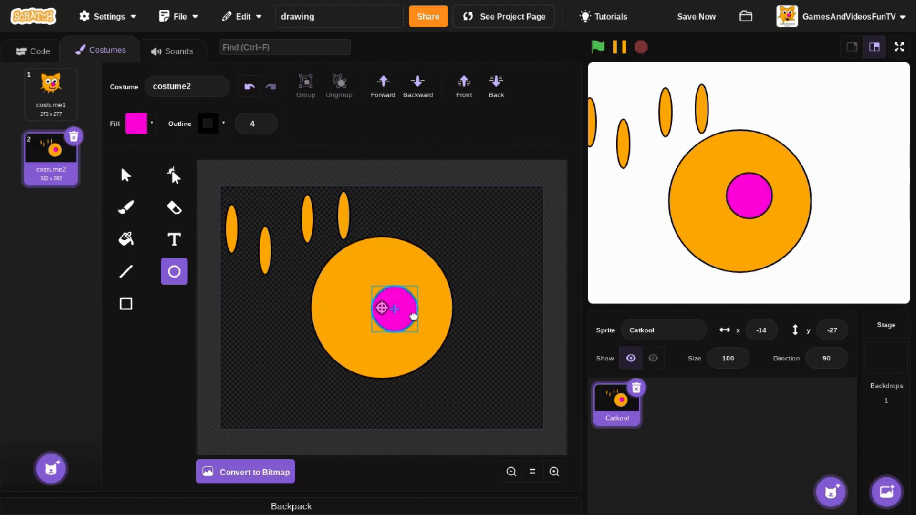
left_click(300, 341)
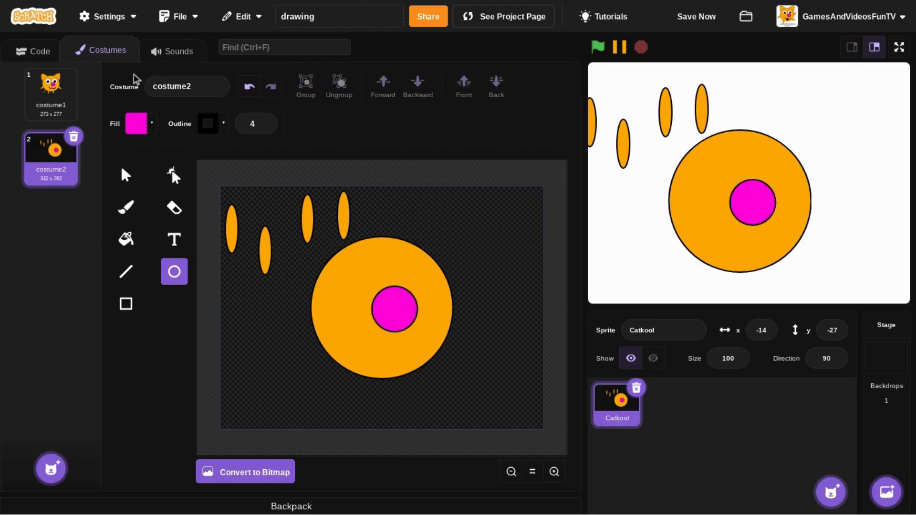
Set the fill to white with saturation 0 and draw an eye circle up and left of the nose.
left_click(141, 122)
left_click_drag(176, 239, 51, 250)
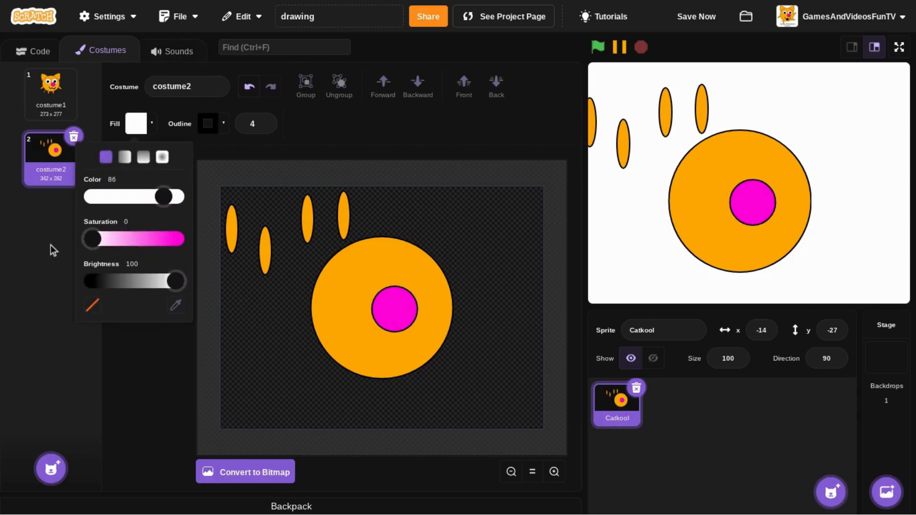
left_click(130, 352)
left_click_drag(349, 271, 369, 289)
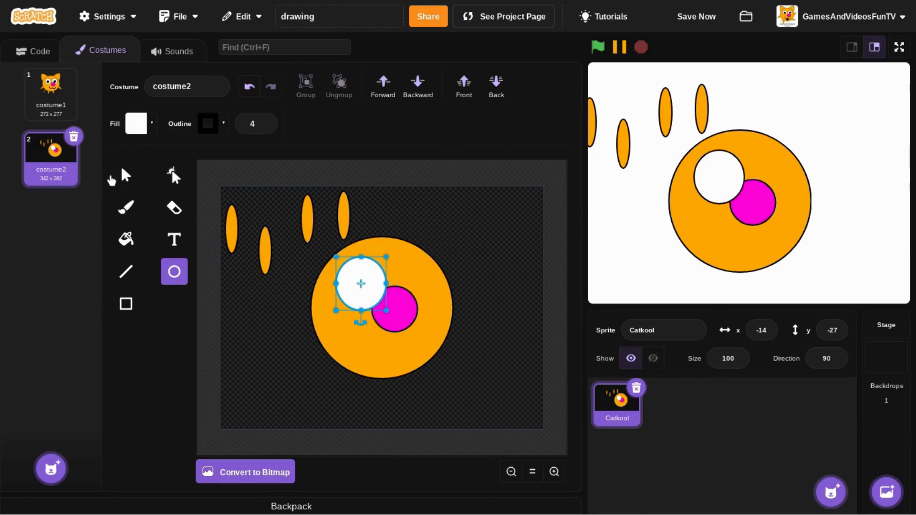
Check costume1 for reference and bring the magenta nose in front of the white eye circle in costume2.
left_click(57, 100)
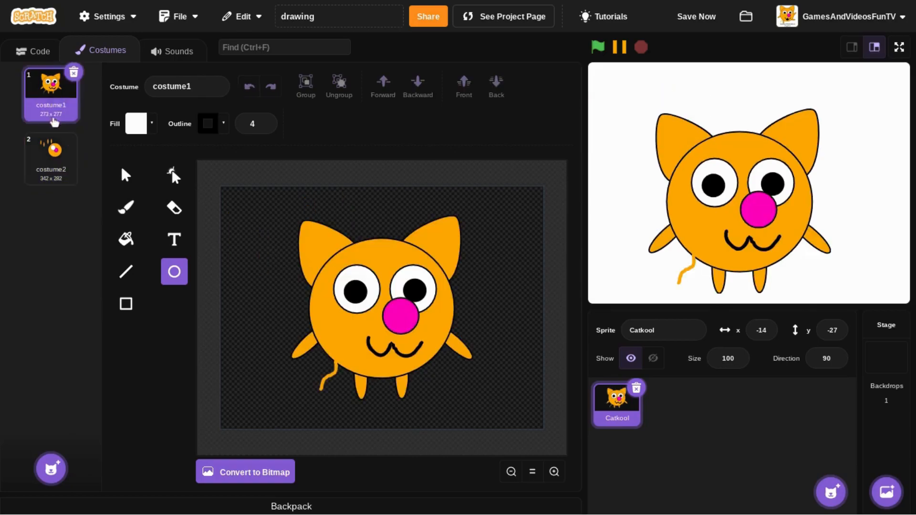
left_click(41, 155)
left_click(126, 175)
left_click(374, 275)
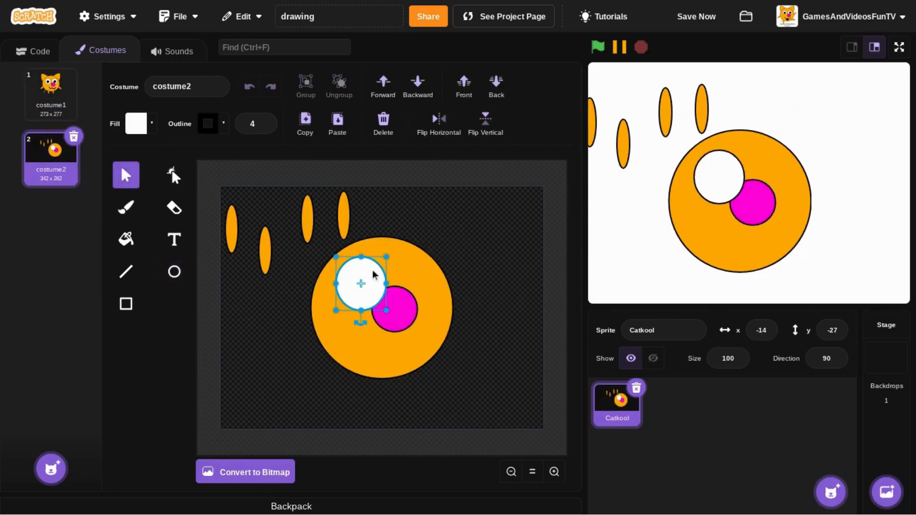
left_click(411, 306)
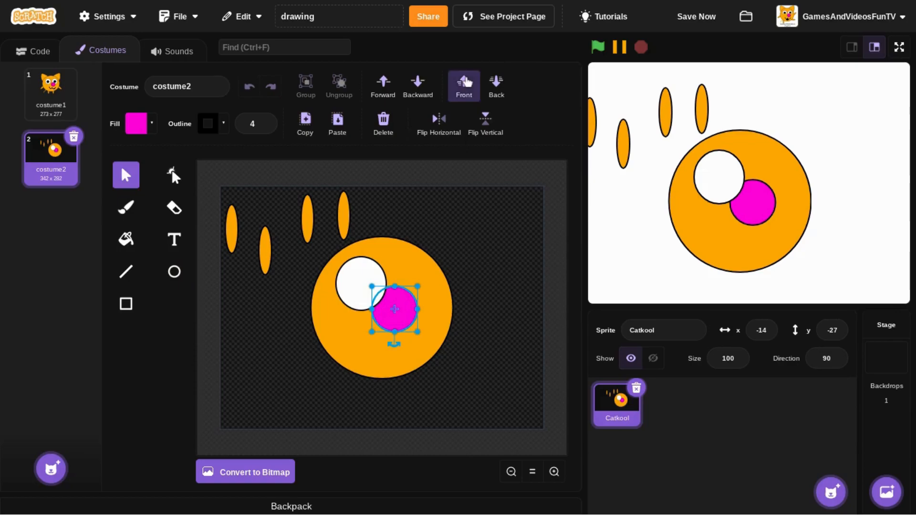
left_click(513, 271)
Shrink the white eye slightly, shift it up and away from the nose, and lower the nose a little.
left_click(361, 289)
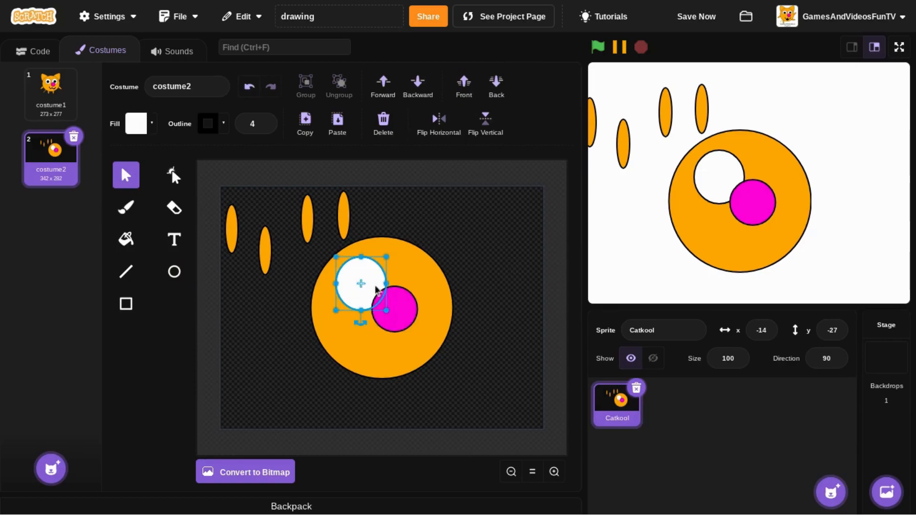
left_click_drag(384, 285, 354, 298)
left_click(397, 317)
Duplicate the white eye and place the copy at about the same height on the right side of the face.
left_click(355, 302)
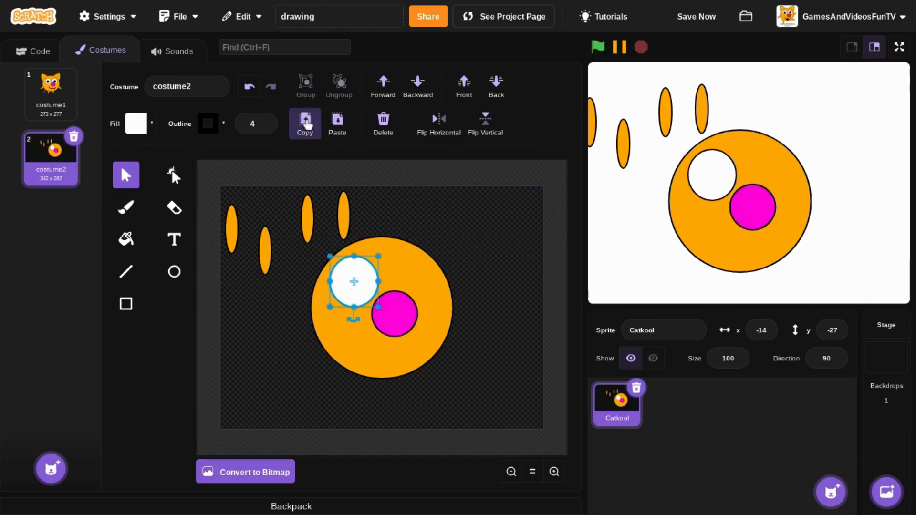
left_click(340, 125)
left_click_drag(375, 304, 437, 306)
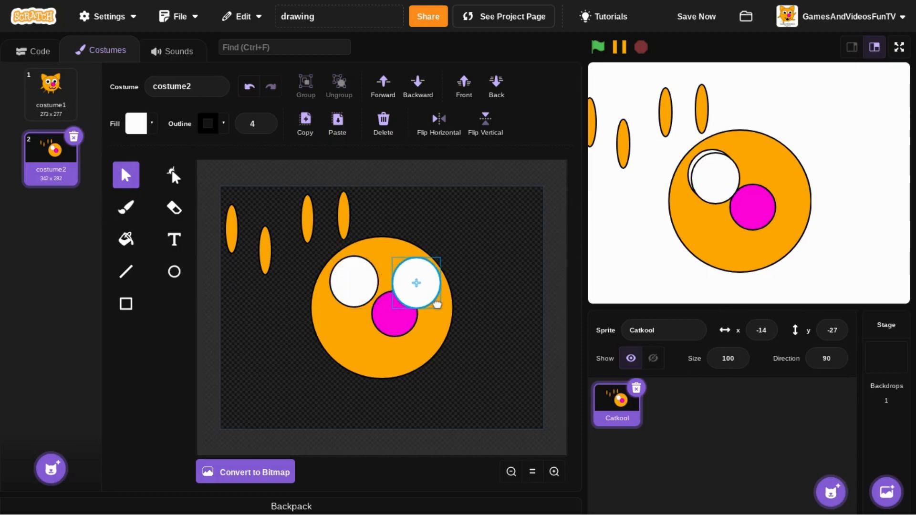
left_click_drag(436, 304, 437, 304)
Bring the magenta nose to the front so it overlaps the right eye.
left_click(387, 316)
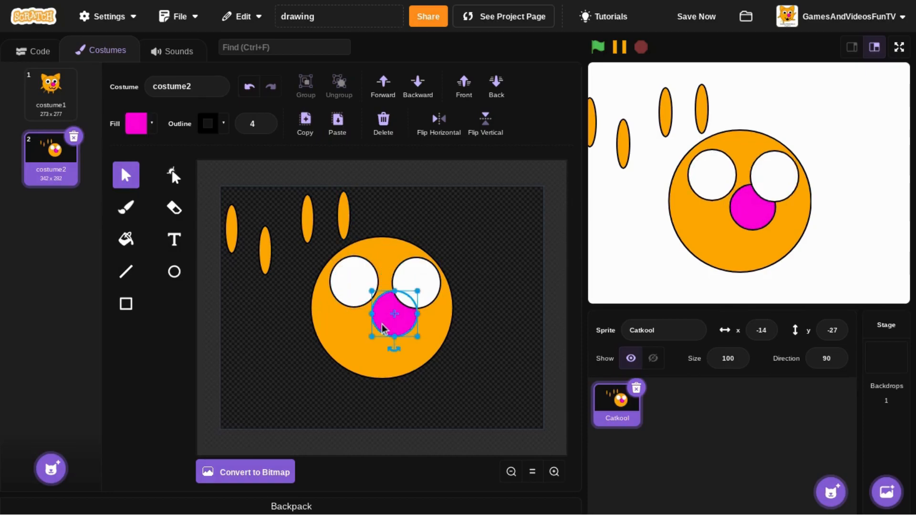
left_click(463, 82)
left_click(528, 213)
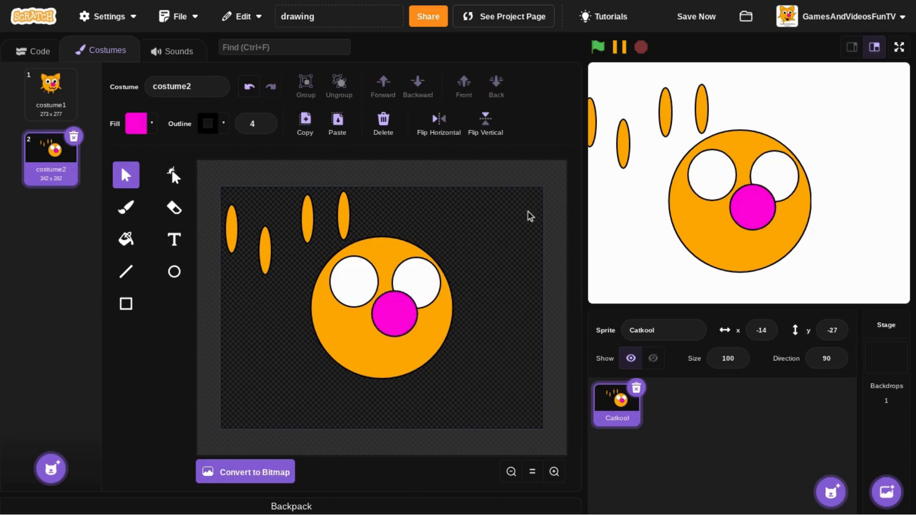
Shrink the right eye slightly and delete the larger left eye.
left_click(420, 278)
left_click_drag(439, 259, 424, 279)
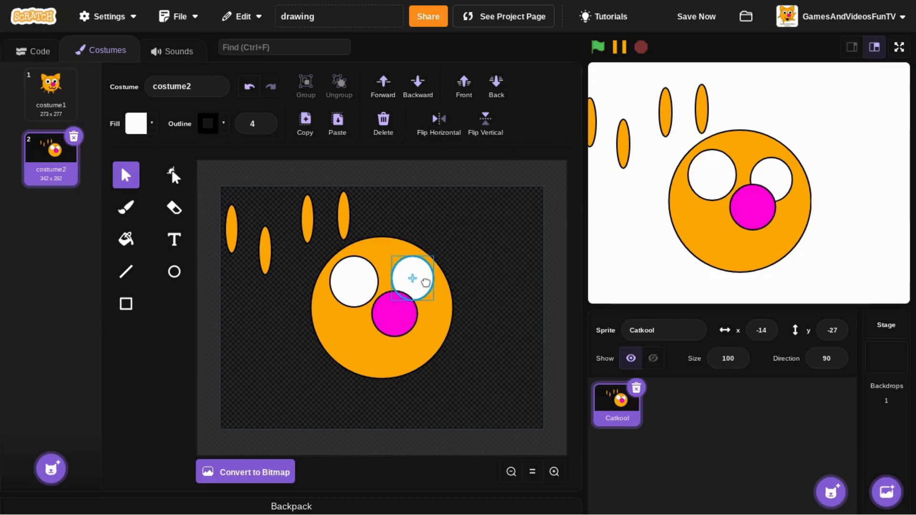
left_click(354, 281)
left_click(383, 121)
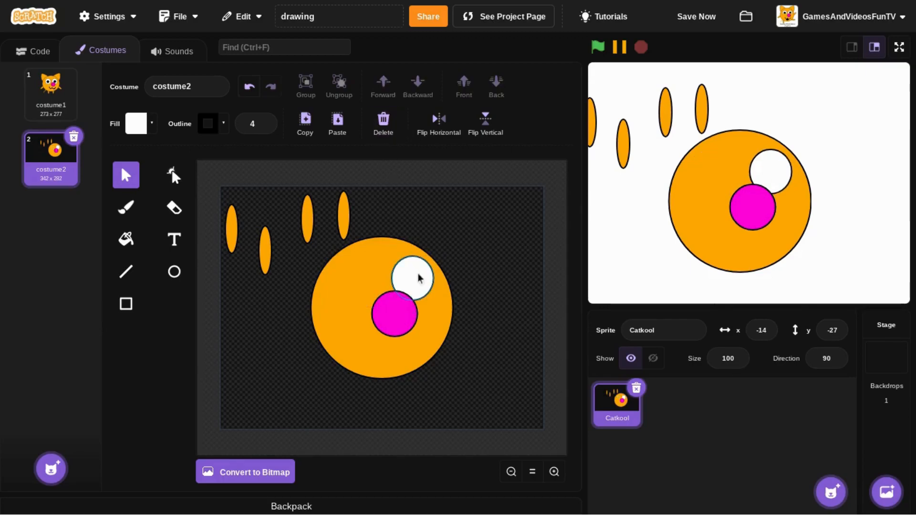
Lower the right eye slightly and place a copy of it level with it on the left side of the face.
left_click(415, 294)
left_click_drag(415, 295, 416, 298)
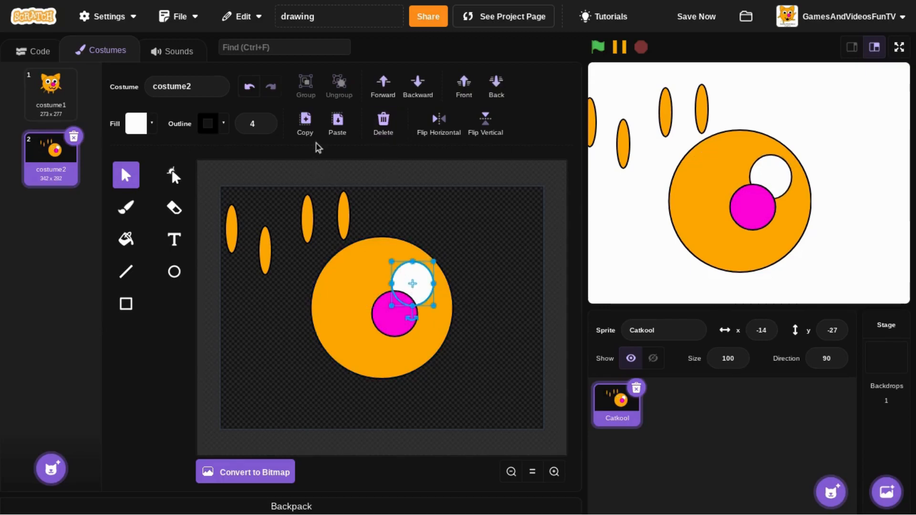
left_click(336, 128)
left_click_drag(426, 288, 360, 283)
left_click(259, 314)
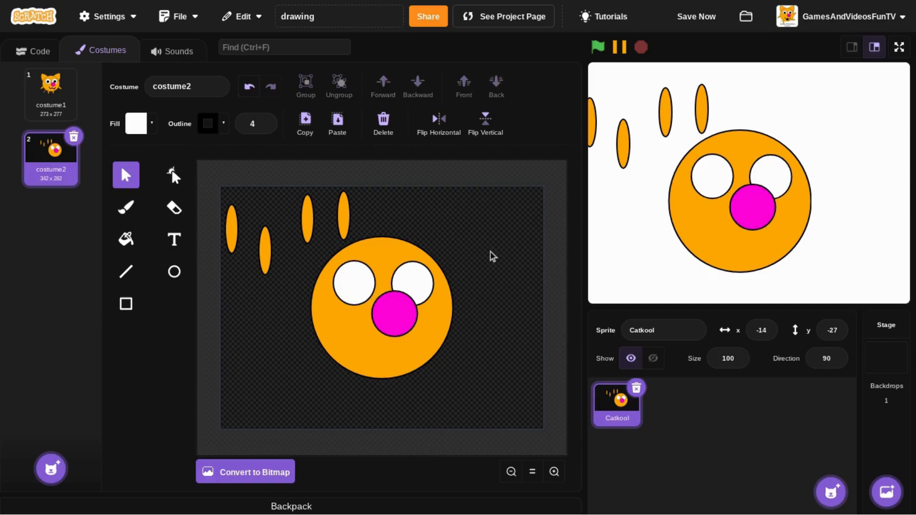
Compare the face with costume1 and shrink the magenta nose slightly, keeping it between and just below the eyes.
left_click(51, 91)
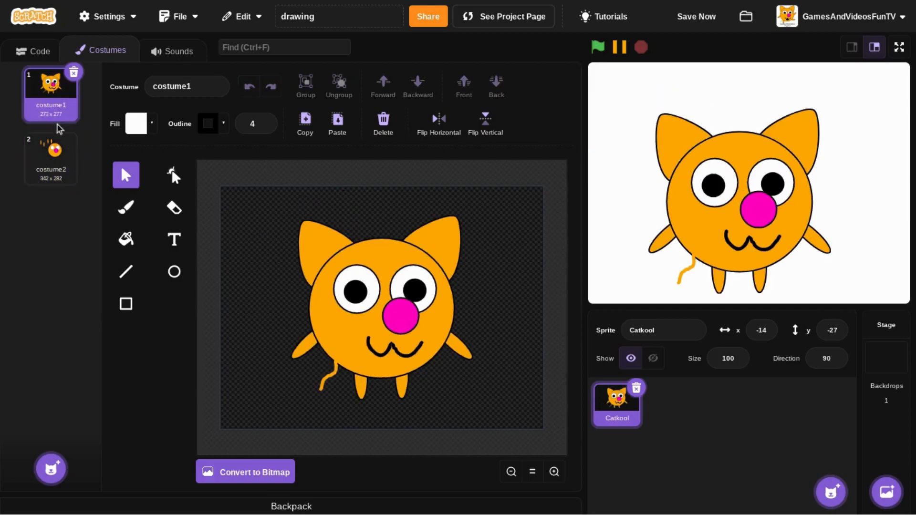
left_click(53, 173)
left_click(46, 103)
left_click(57, 169)
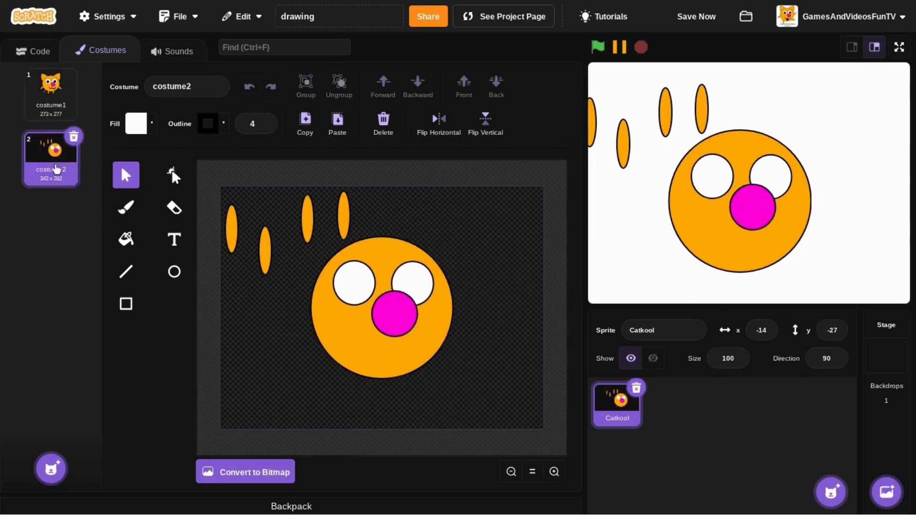
left_click(43, 102)
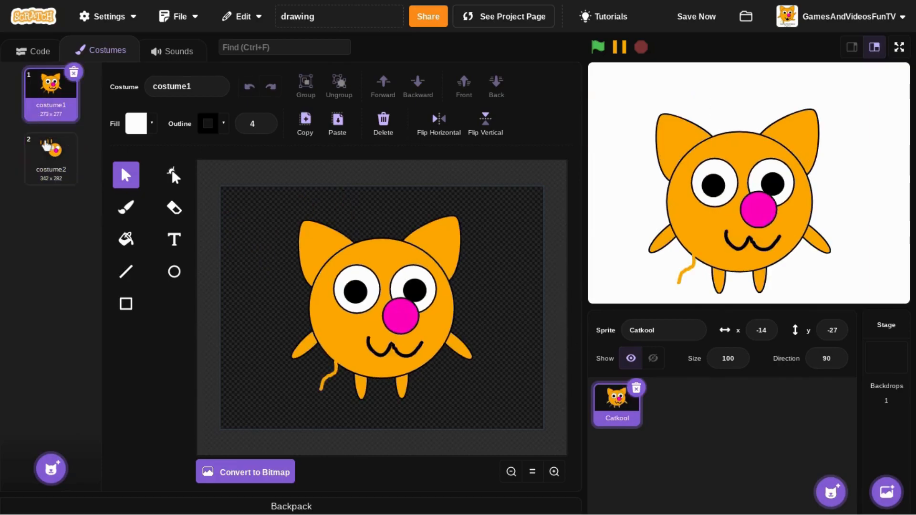
left_click(42, 177)
left_click(396, 315)
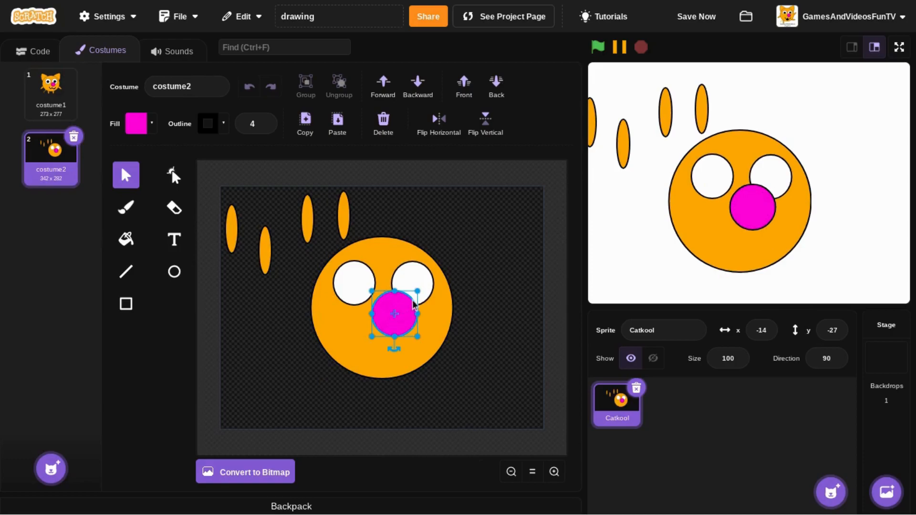
left_click_drag(418, 292, 407, 316)
left_click(276, 334)
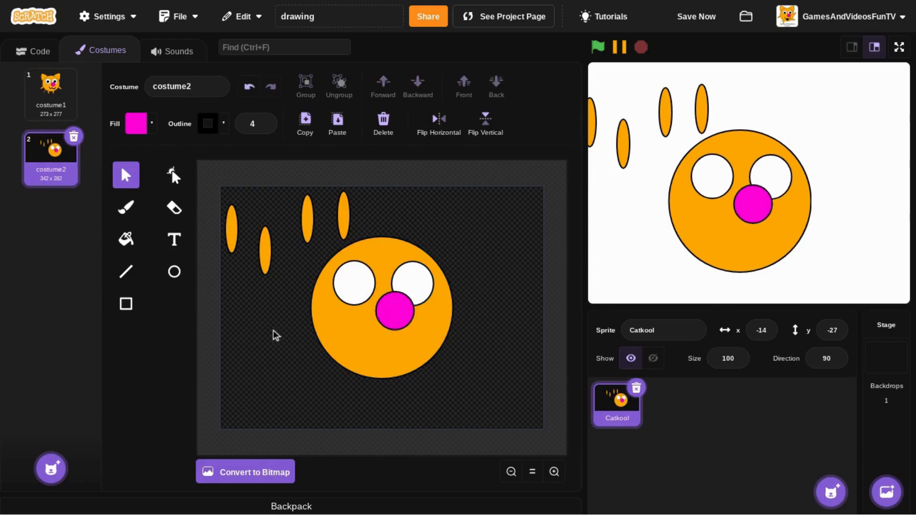
Duplicate the left eye and shrink the copy to a small pupil-sized circle.
left_click(179, 279)
left_click(125, 175)
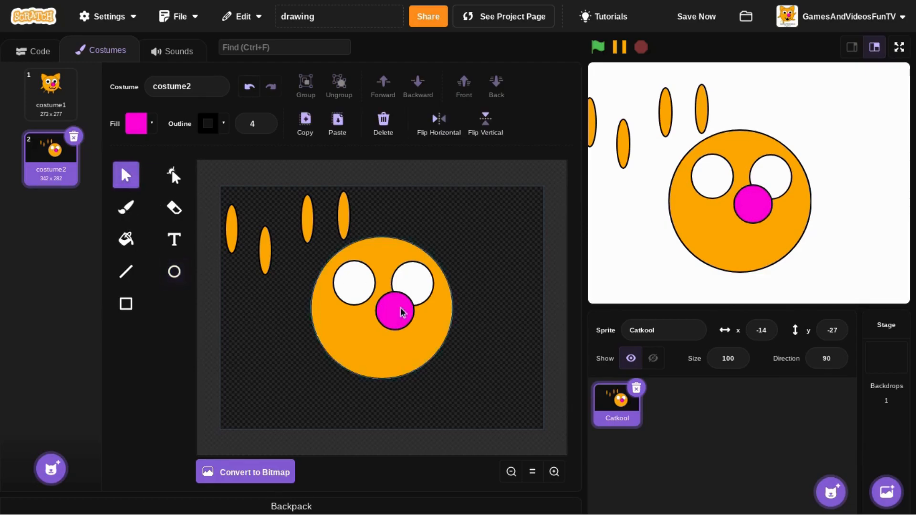
left_click(365, 292)
left_click(308, 119)
left_click(338, 119)
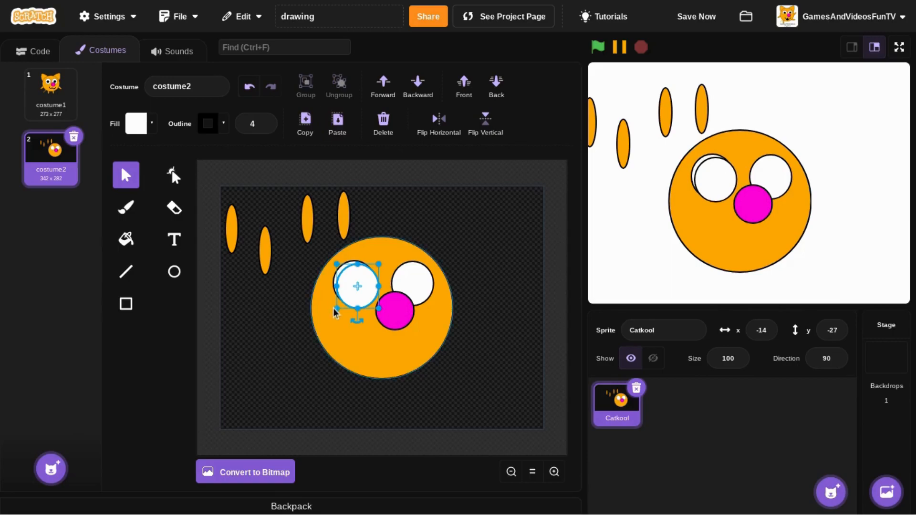
left_click_drag(339, 267, 352, 280)
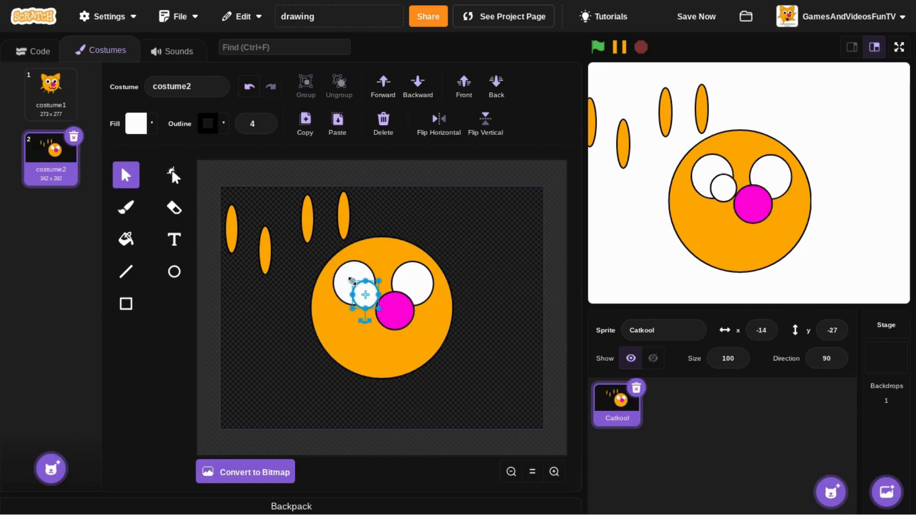
Fill the small circle with black, reduce it a little more and centre it in the left eye as the pupil.
left_click(130, 123)
left_click_drag(176, 282, 89, 287)
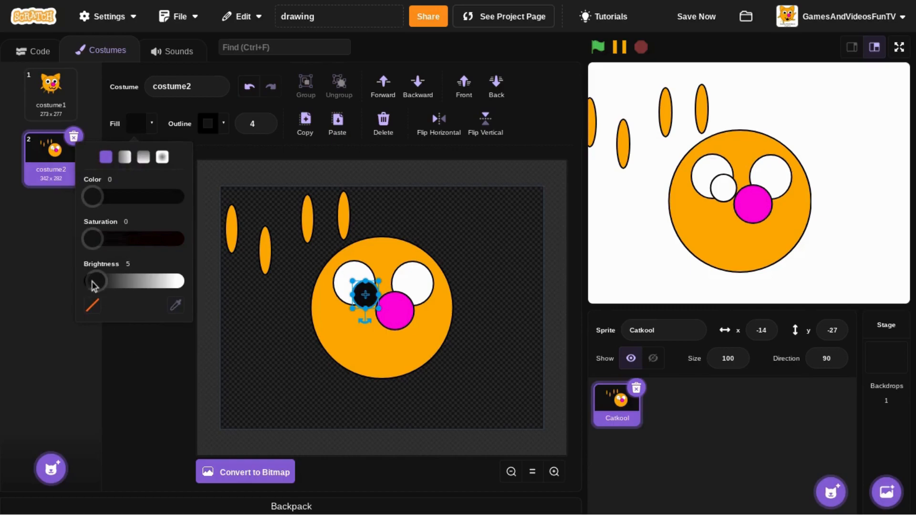
left_click(352, 304)
mouse_move(374, 302)
left_mouse_down()
mouse_move(335, 266)
mouse_move(358, 292)
left_mouse_up()
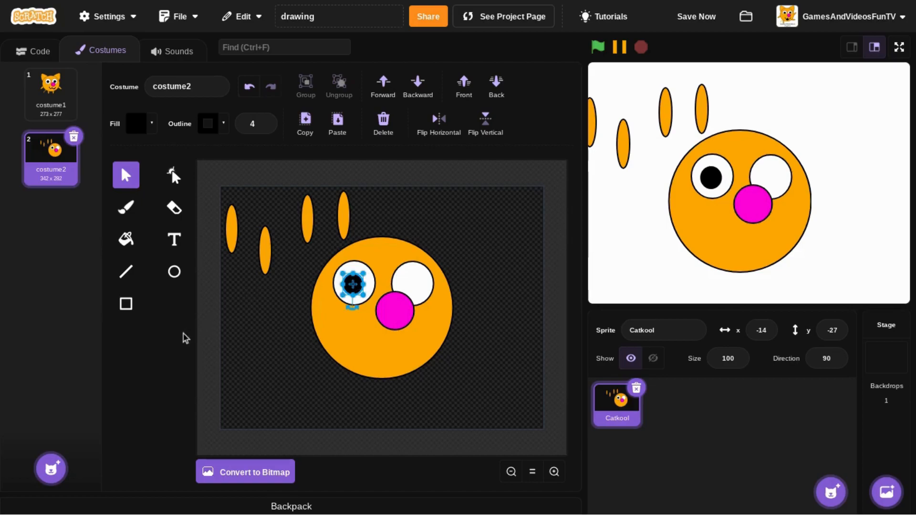
left_click(233, 339)
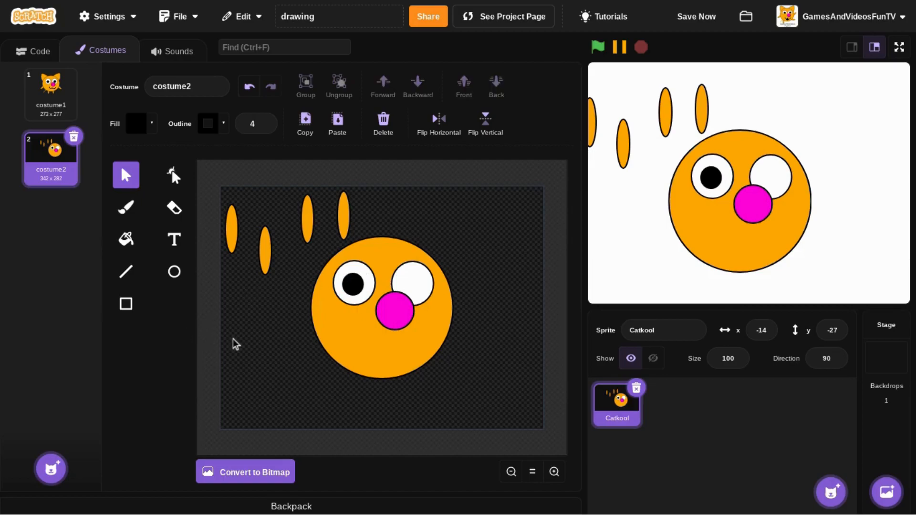
Duplicate the black pupil and move the copy into the right eye.
left_click(174, 282)
left_click(126, 175)
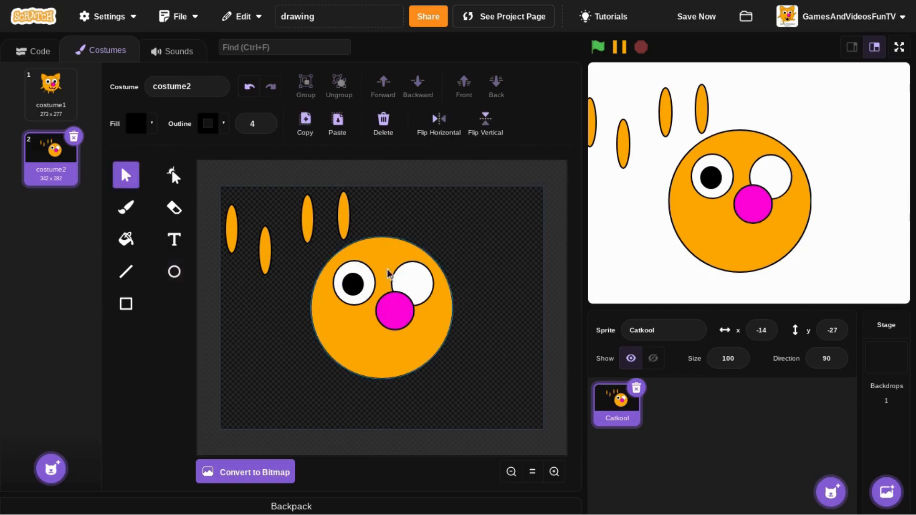
left_click(353, 284)
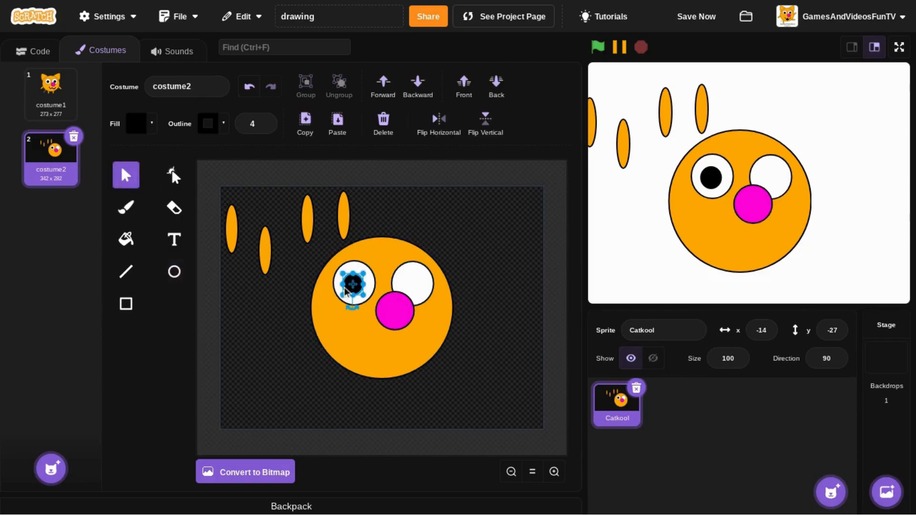
left_click(335, 125)
left_click_drag(363, 298, 427, 285)
Nudge both black pupils so each sits centred in its white eye.
left_click_drag(359, 286, 353, 284)
left_click(292, 311)
left_click_drag(421, 286, 414, 287)
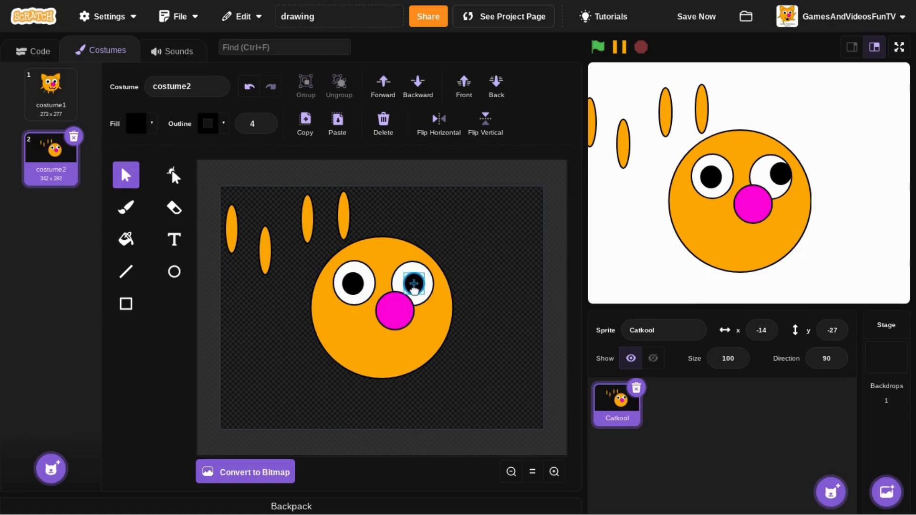
left_click(278, 351)
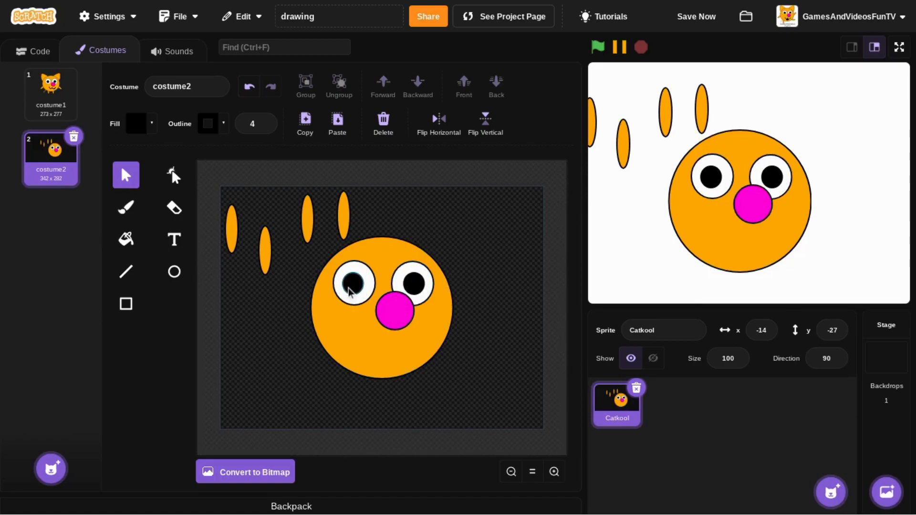
left_click(319, 309)
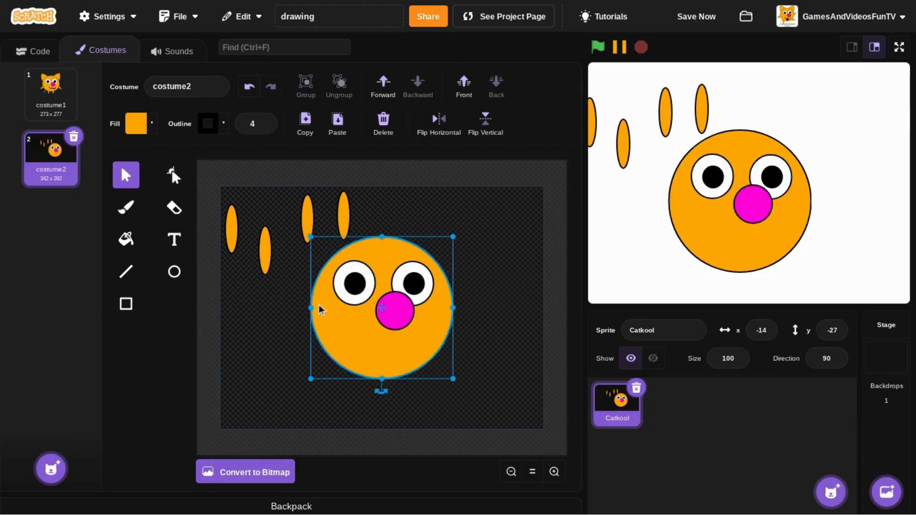
left_click(254, 316)
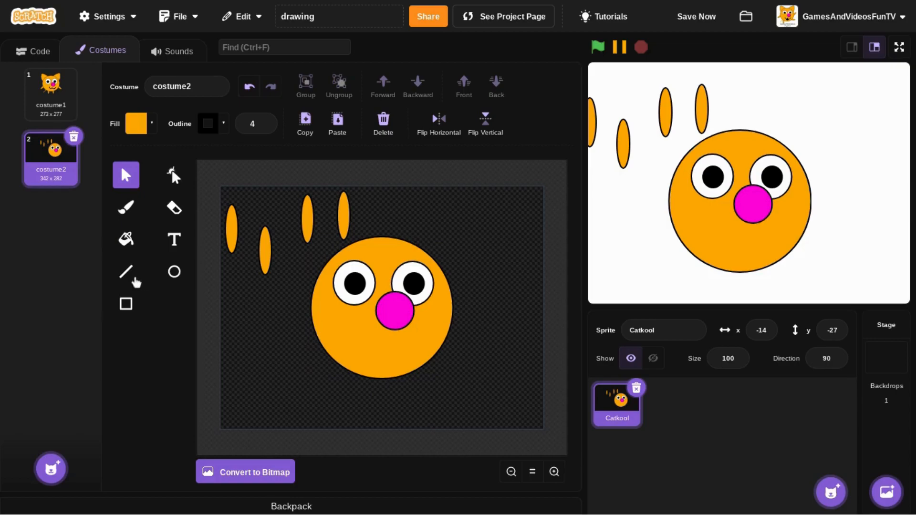
Take the Brush at size 10 and set its fill to black by lowering the brightness fully.
left_click(126, 207)
left_click(136, 124)
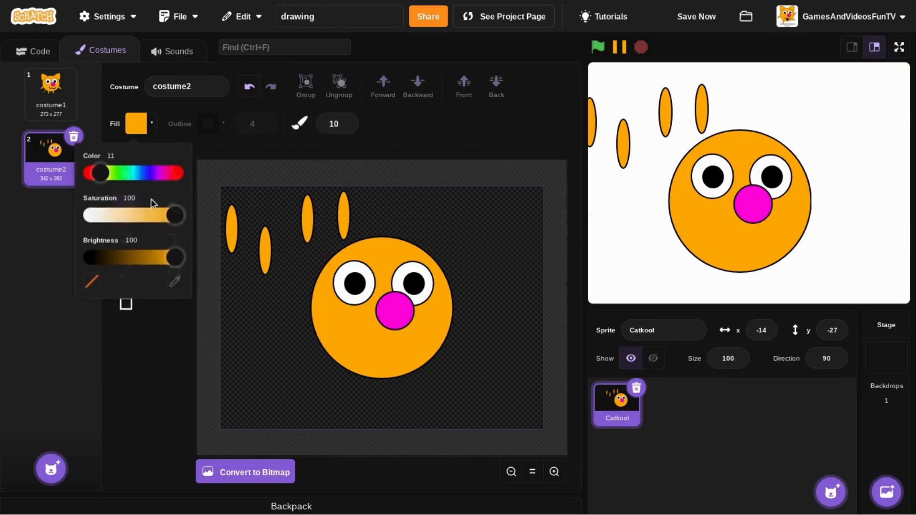
left_click_drag(174, 257, 53, 250)
left_click(122, 391)
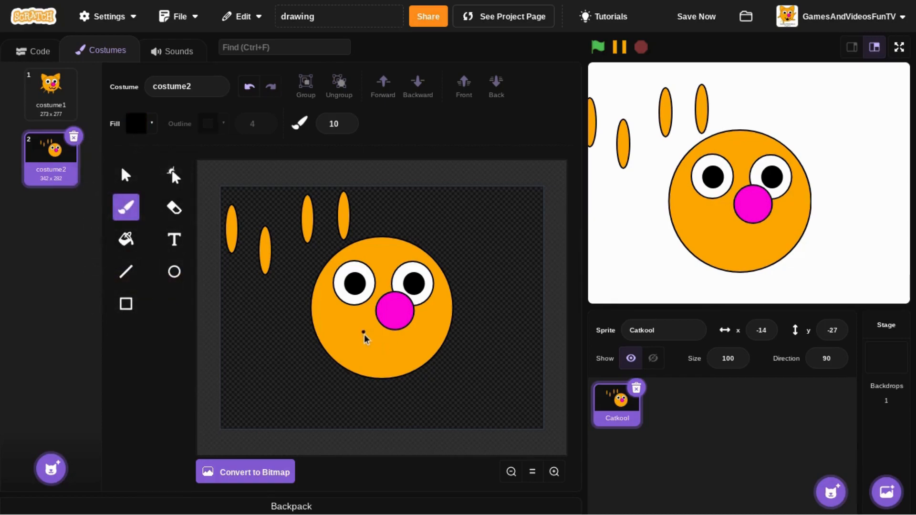
Try a wide W-shaped mouth stroke on the lower face below the nose, and undo it.
mouse_move(380, 358)
left_mouse_down()
mouse_move(391, 341)
mouse_move(433, 340)
left_mouse_up()
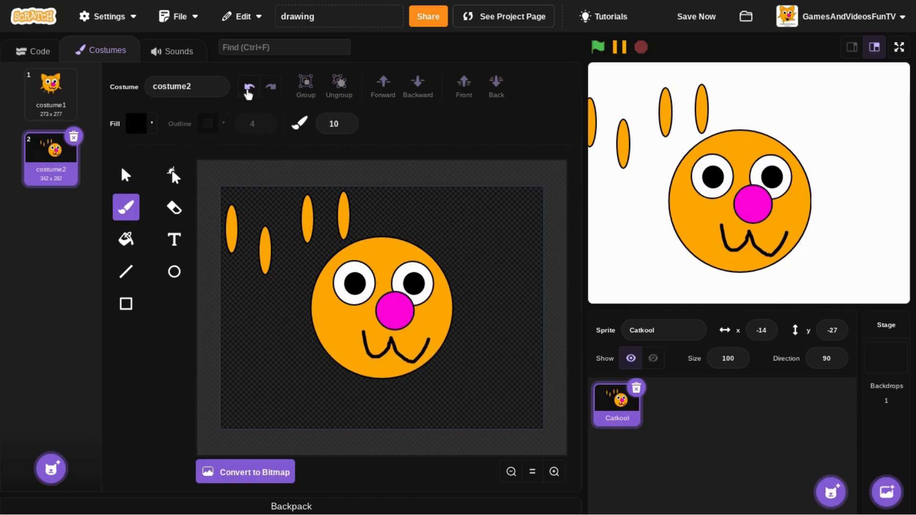
left_click(249, 86)
left_click(129, 176)
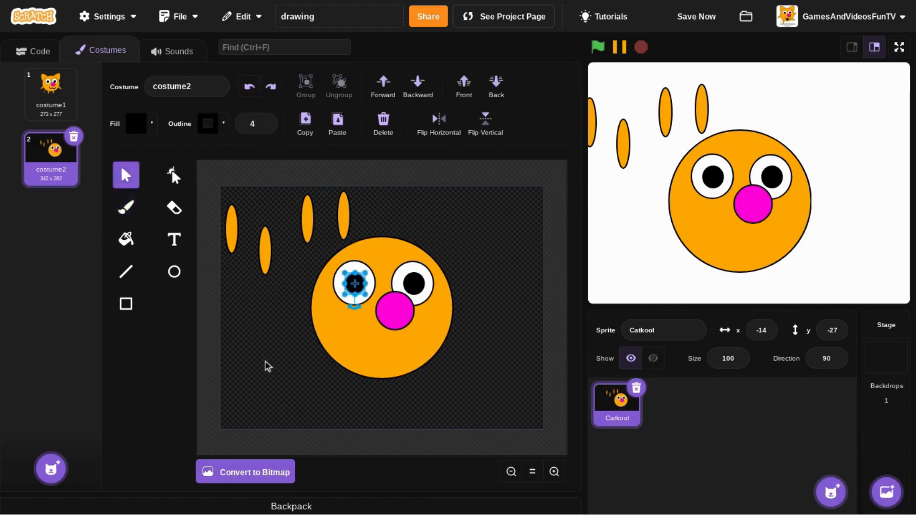
left_click(266, 367)
Brush a smaller black W-shaped mouth below the left eye, ending at the nose's lower edge.
left_click(126, 207)
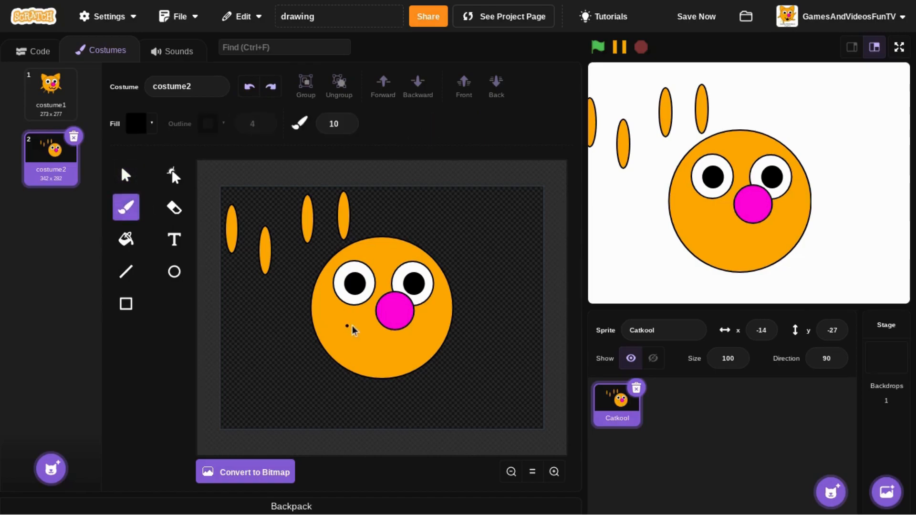
mouse_move(361, 344)
left_mouse_down()
mouse_move(368, 331)
mouse_move(392, 327)
left_mouse_up()
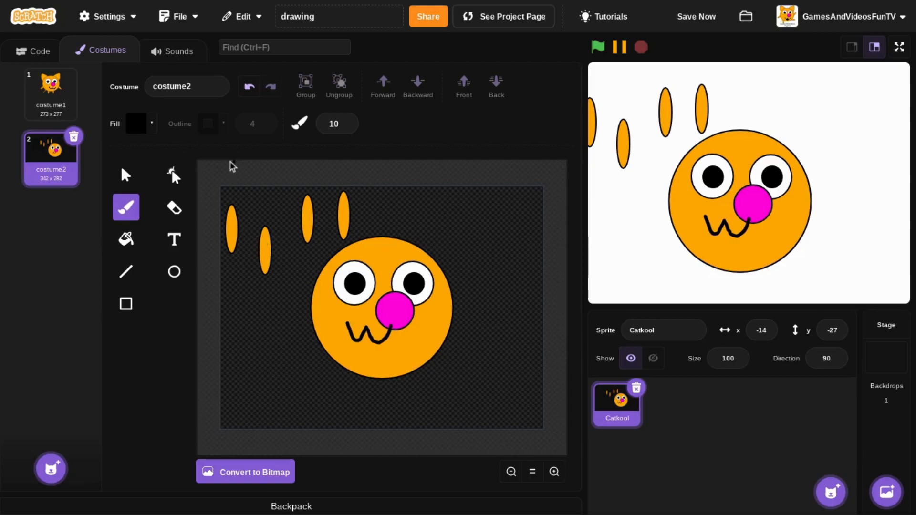
Delete the brushed W-shaped mouth from the face.
left_click(126, 177)
left_click(371, 341)
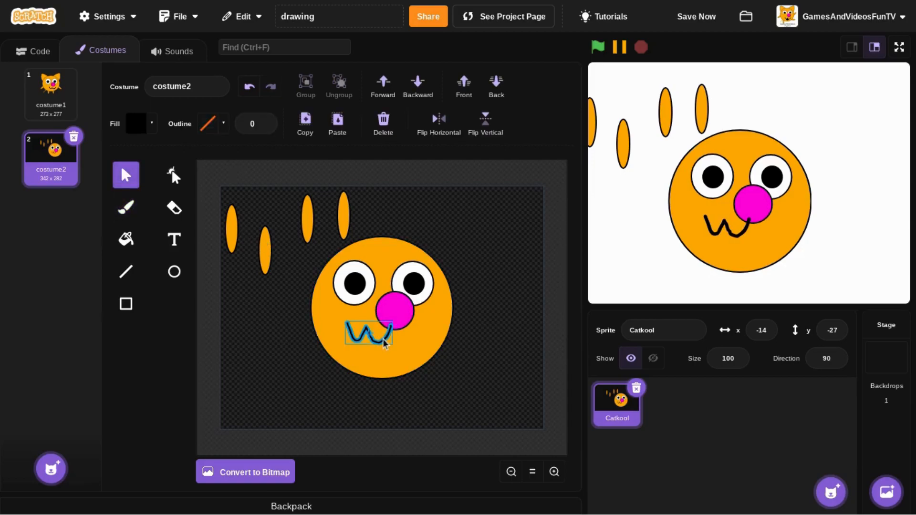
left_click(383, 122)
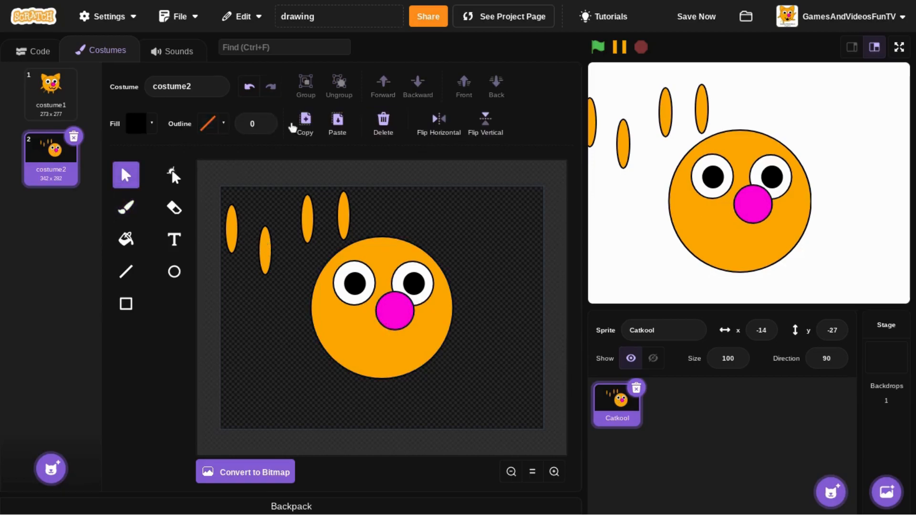
Copy the black W-shaped mouth from costume1 and paste it onto the face in costume2.
left_click(70, 103)
left_click(381, 356)
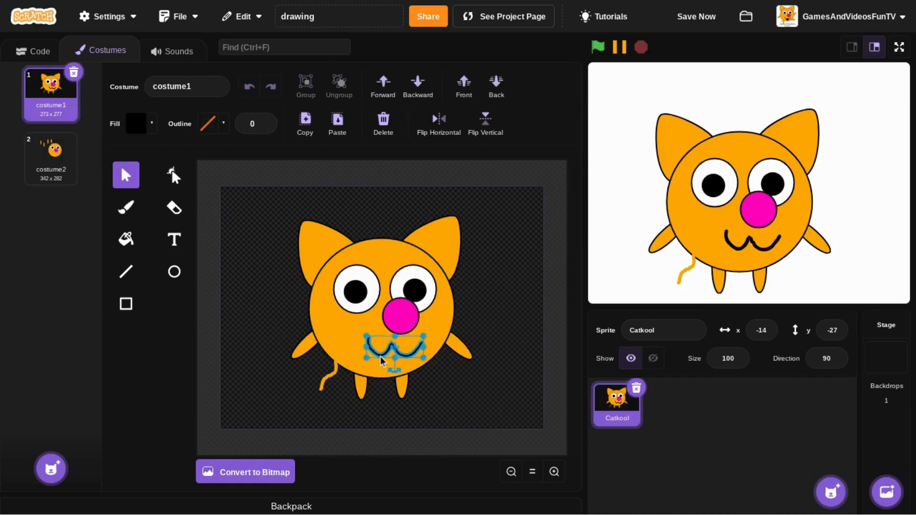
left_click(304, 120)
left_click(51, 157)
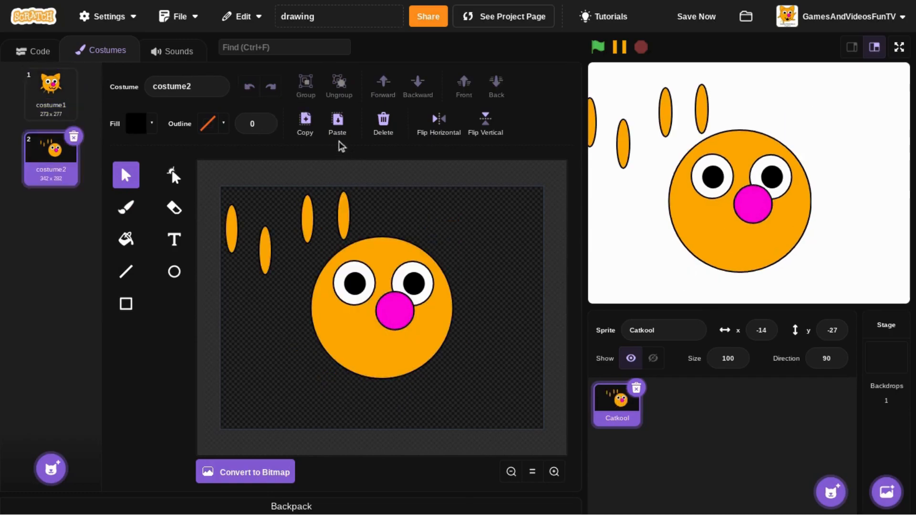
left_click(337, 120)
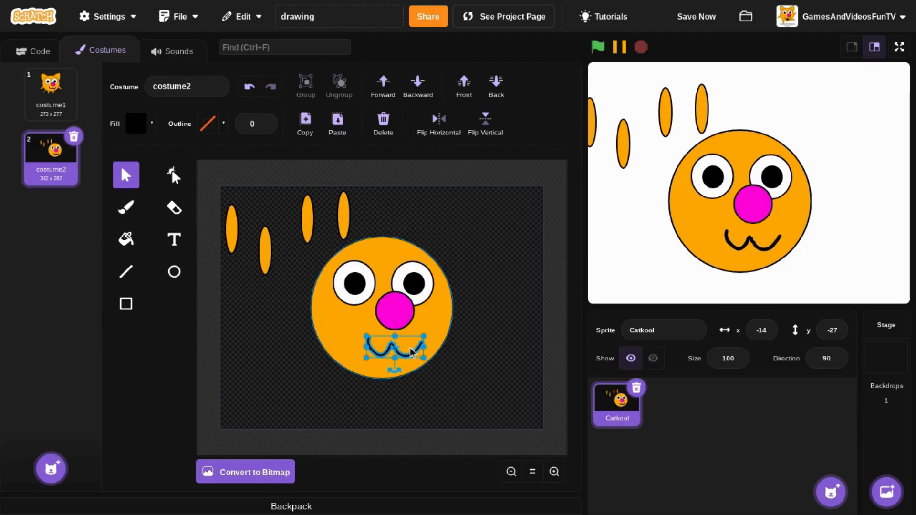
left_click_drag(410, 353, 913, 1)
left_click(251, 95)
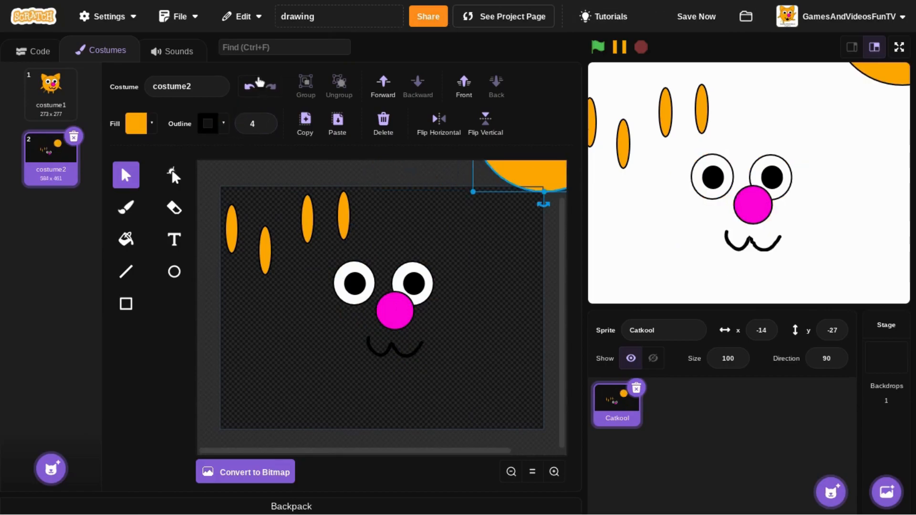
left_click(249, 86)
Nudge the pasted mouth slightly up and left beneath the nose, leaving it deselected.
left_click(330, 325)
left_click(392, 351)
left_click_drag(393, 352, 388, 348)
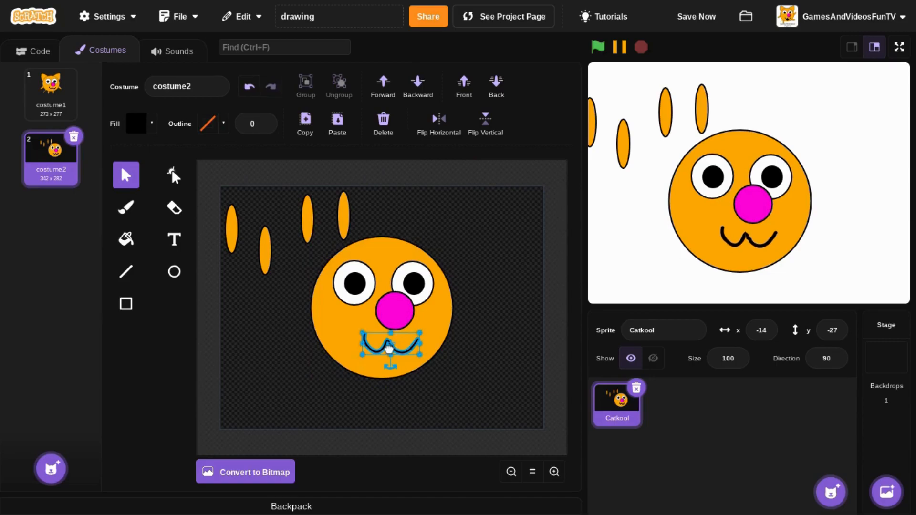
left_click(288, 339)
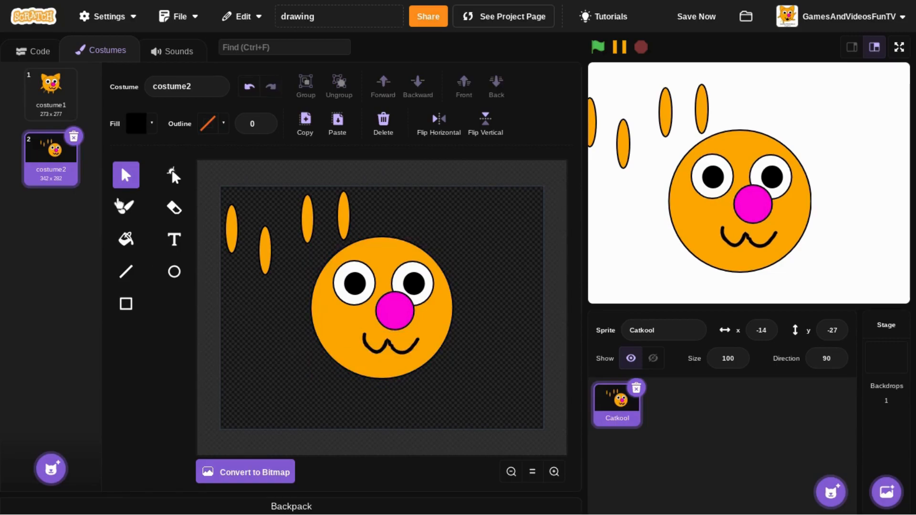
Brush trial black strokes: a V on the left cheek, a small curve beside the head and large ear-like outlines across the right side.
left_click(118, 203)
mouse_move(329, 308)
left_mouse_down()
mouse_move(345, 337)
mouse_move(364, 320)
mouse_move(361, 308)
left_mouse_up()
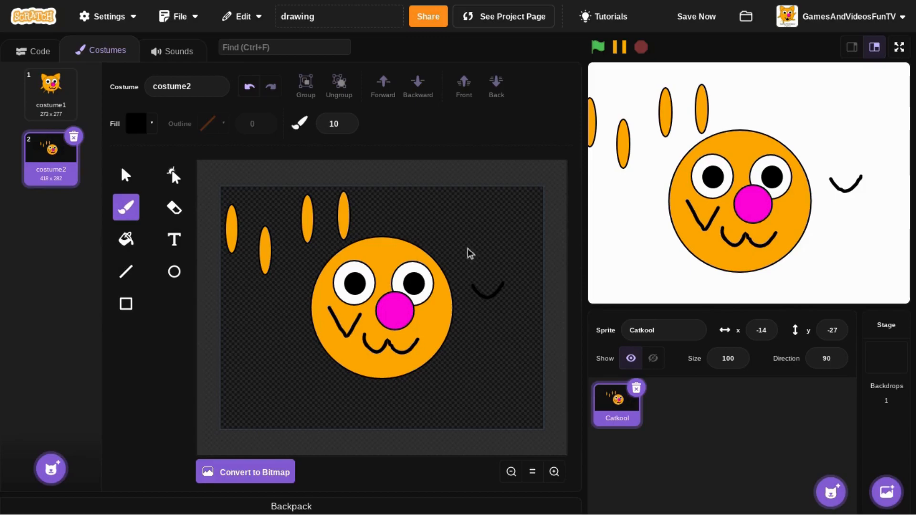
mouse_move(432, 227)
left_mouse_down()
mouse_move(457, 248)
mouse_move(467, 338)
left_mouse_up()
left_click_drag(399, 357, 438, 217)
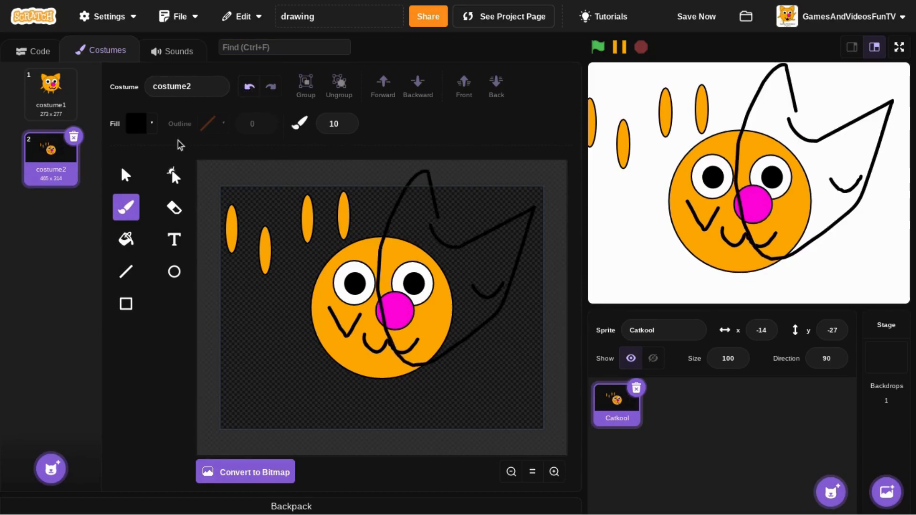
Delete the V, the small curve, the large ear-like outlines and the mouth, leaving only the eyes and nose on the face.
left_click(126, 175)
left_click(360, 331)
left_click(357, 329)
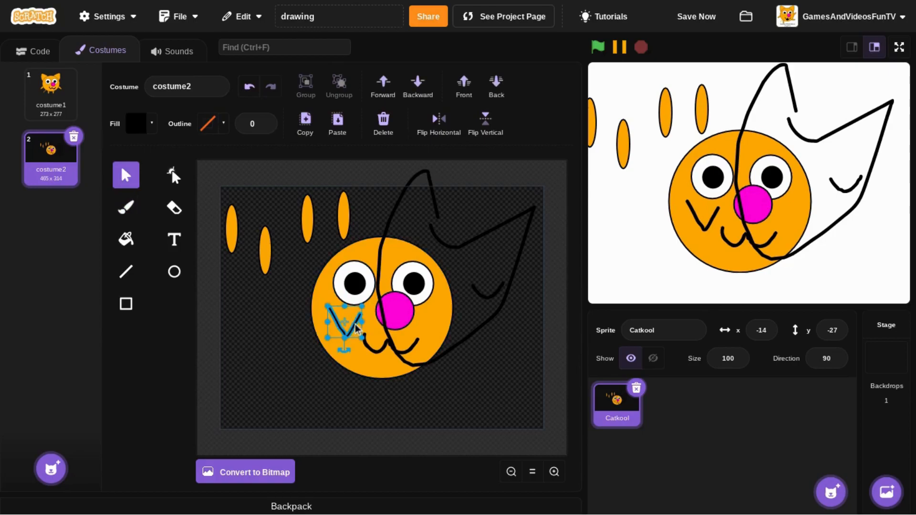
left_click(383, 120)
left_click(497, 295)
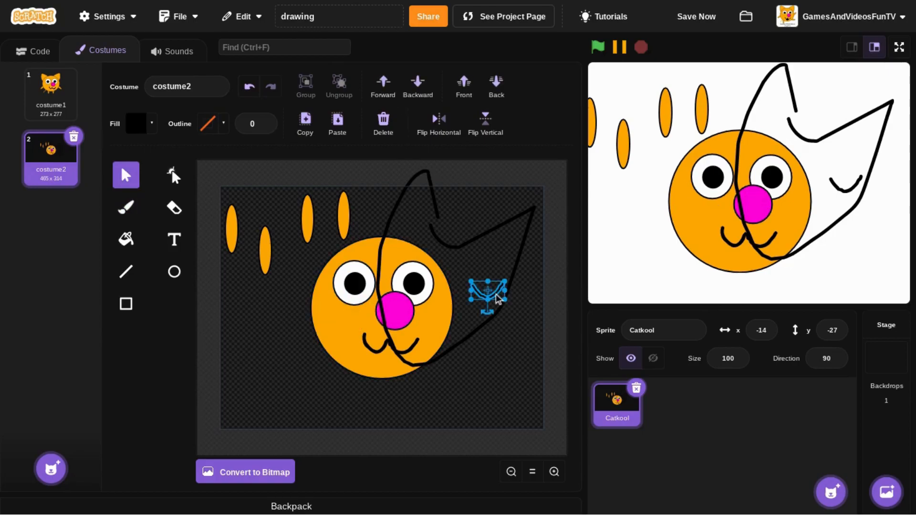
left_click(383, 125)
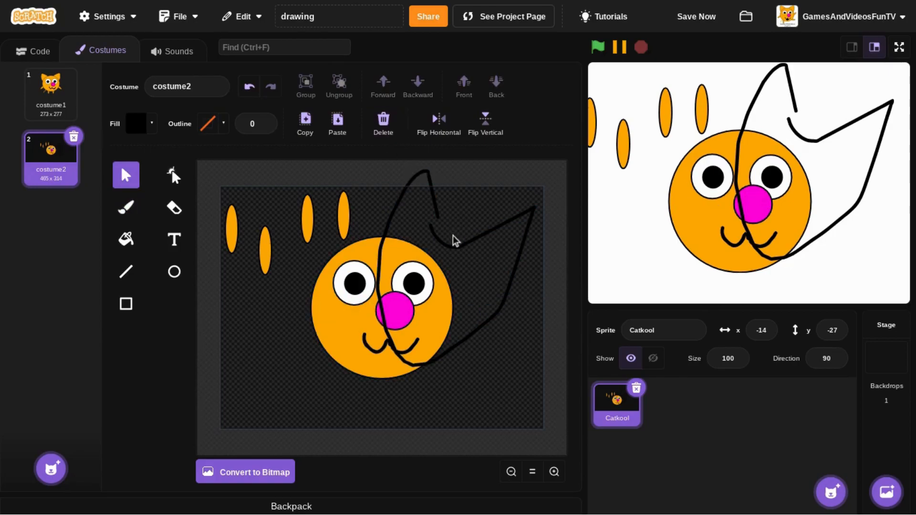
left_click(458, 247)
left_click(382, 125)
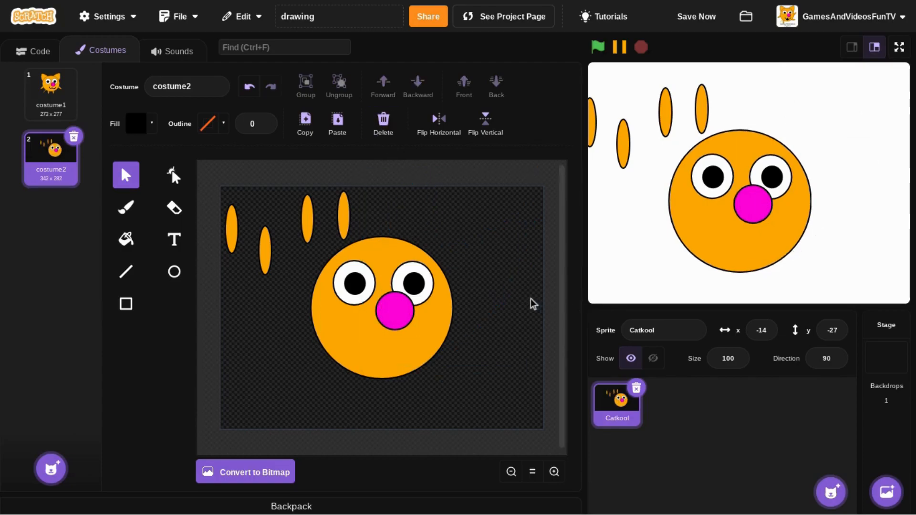
Check costume1, then paste the copied W-shaped mouth below the nose in costume2.
left_click(66, 116)
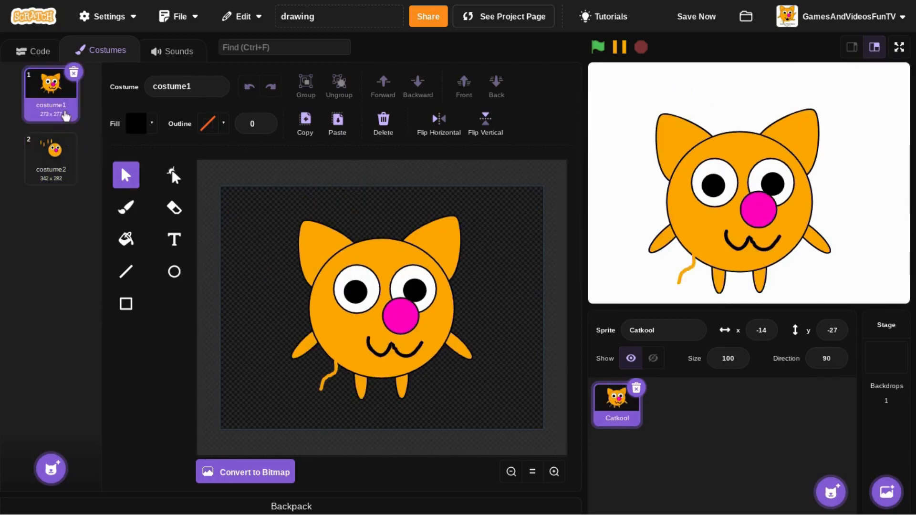
left_click(48, 162)
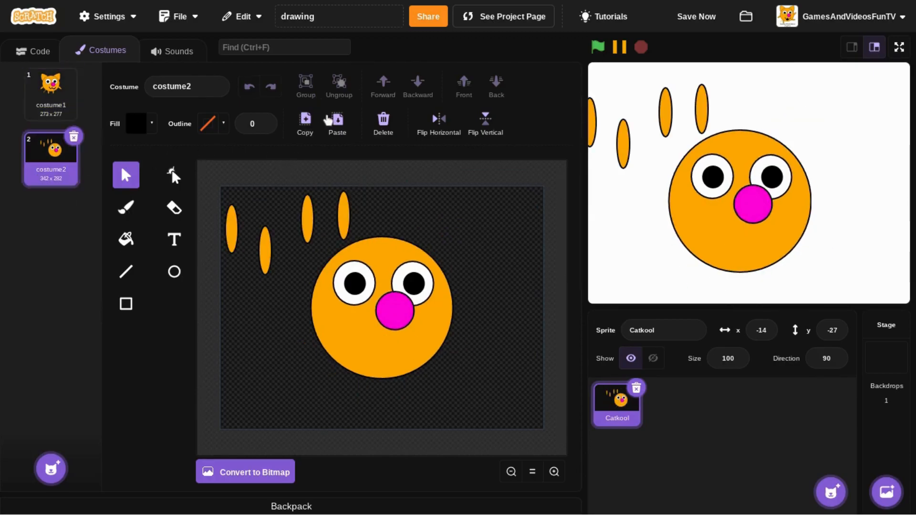
left_click(395, 338)
left_click(271, 353)
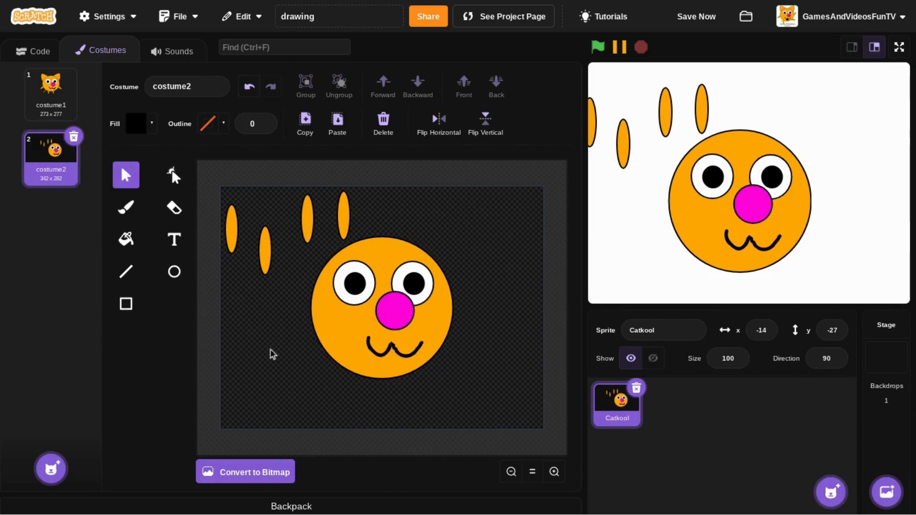
Set up the Circle tool with the head's orange sampled as fill and a black outline of width 5.
left_click(126, 307)
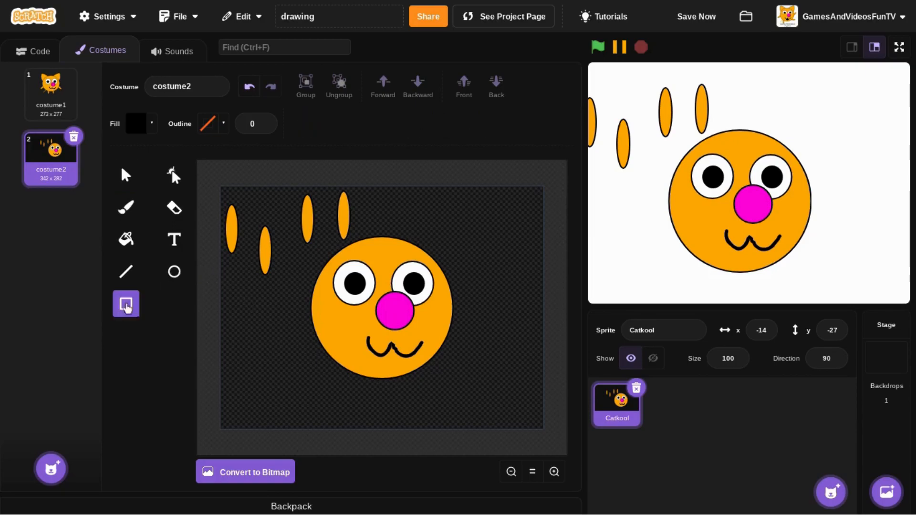
left_click(175, 271)
left_click(143, 124)
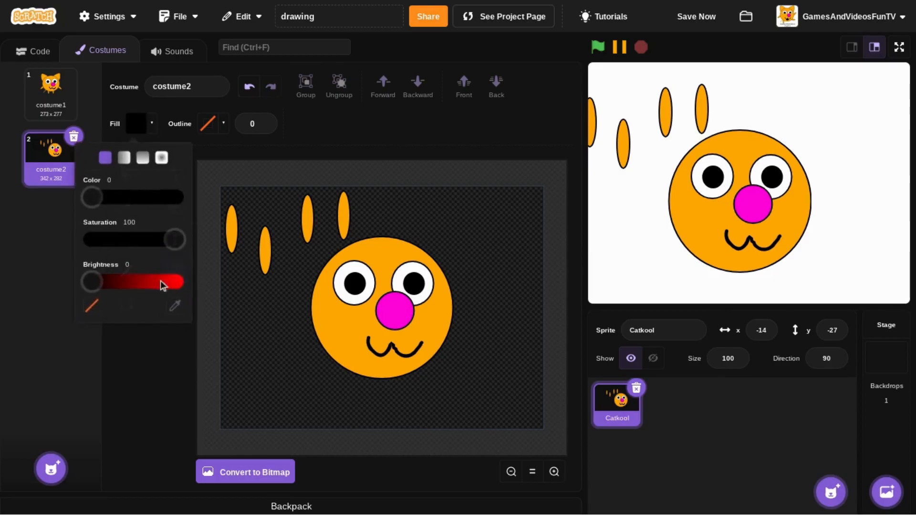
left_click(176, 310)
left_click(317, 322)
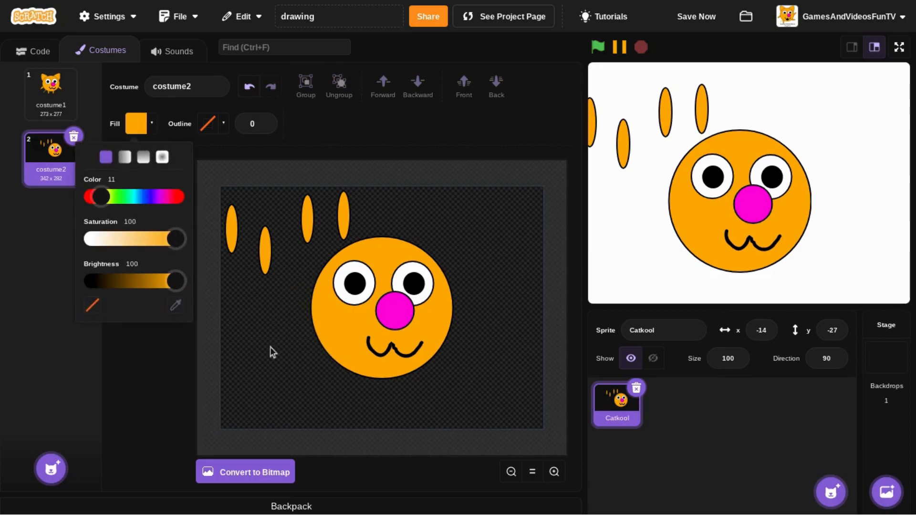
left_click(138, 385)
left_click(252, 125)
type("5")
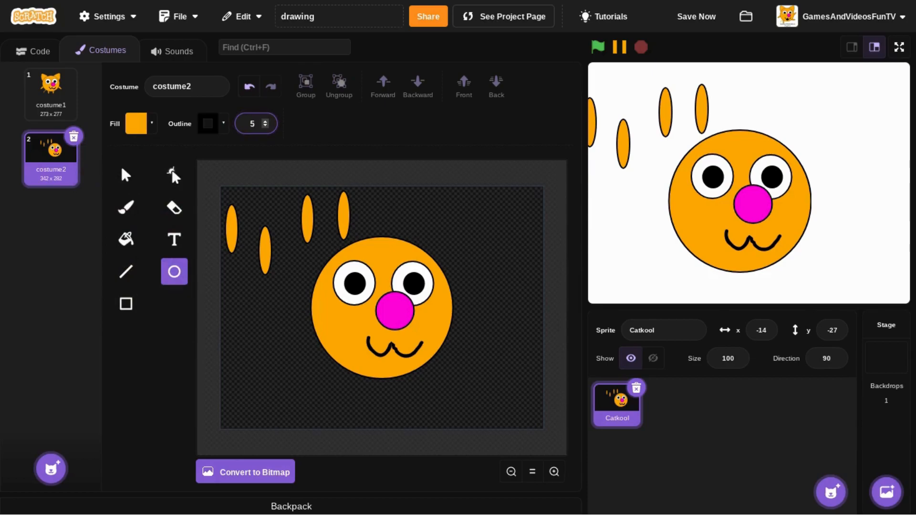
Draw an orange oval in the empty area beside the head and reshape it into a rounded triangular ear.
mouse_move(262, 317)
left_mouse_down()
mouse_move(294, 375)
mouse_move(252, 365)
mouse_move(294, 348)
mouse_move(305, 362)
left_mouse_up()
left_click(174, 179)
left_click(239, 326)
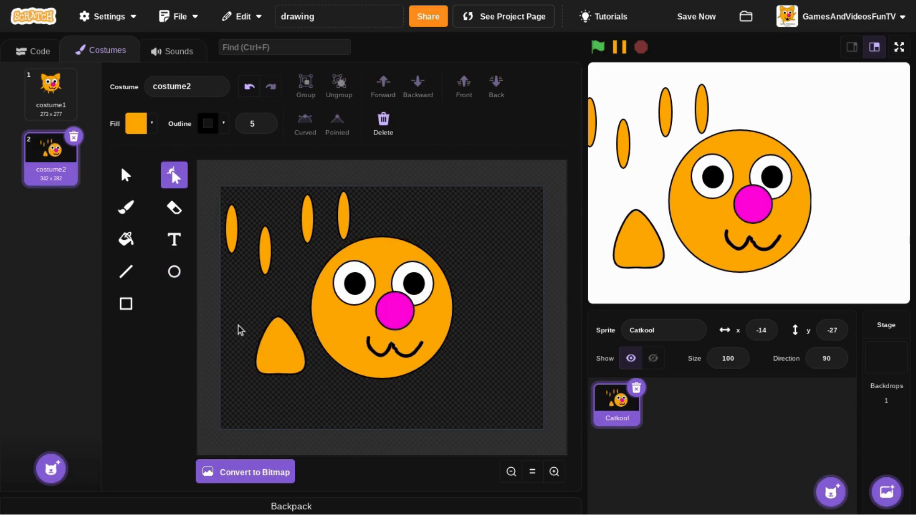
Place the ear tilted on the head's upper right and send it behind the head.
left_click(126, 177)
left_click_drag(280, 358, 410, 233)
left_click_drag(416, 265, 416, 235)
left_click(496, 84)
left_click(482, 264)
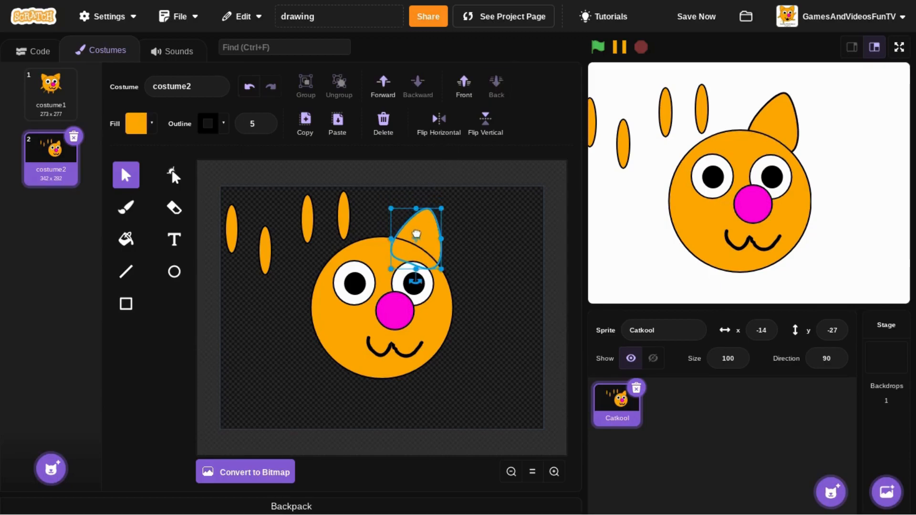
Duplicate the ear, flip it horizontally, and place it behind the head's upper left.
left_click(337, 122)
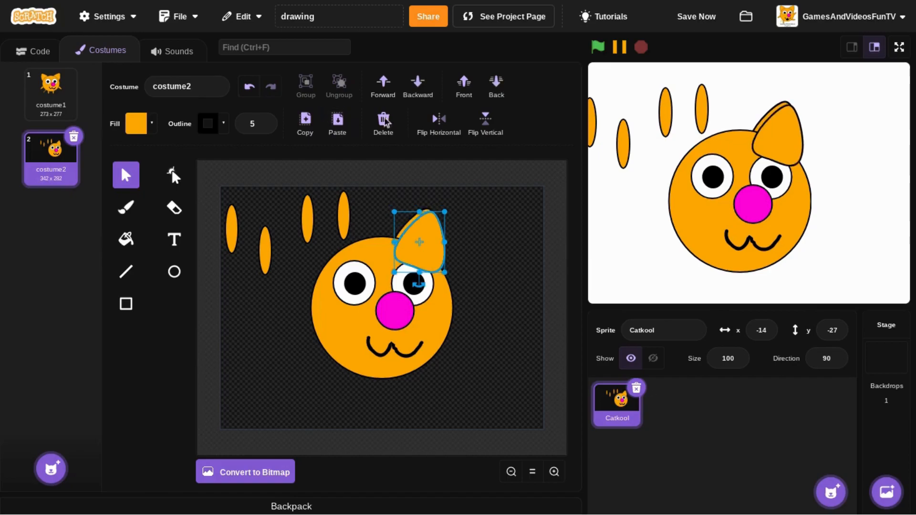
left_click(454, 122)
left_click_drag(431, 256, 356, 252)
left_click(485, 93)
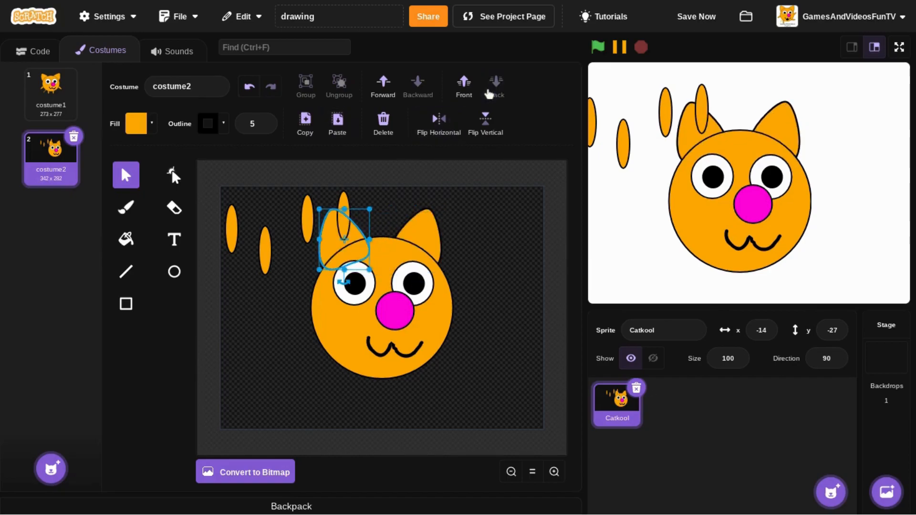
left_click(506, 240)
Compare with costume1 and widen both ears in costume2 so their inner edges meet at the top of the head.
left_click(51, 91)
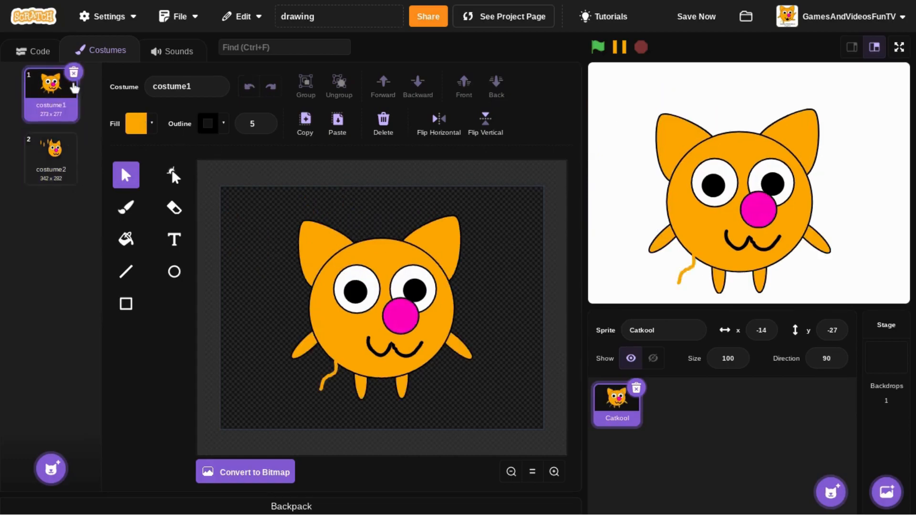
left_click(56, 162)
left_click(339, 251)
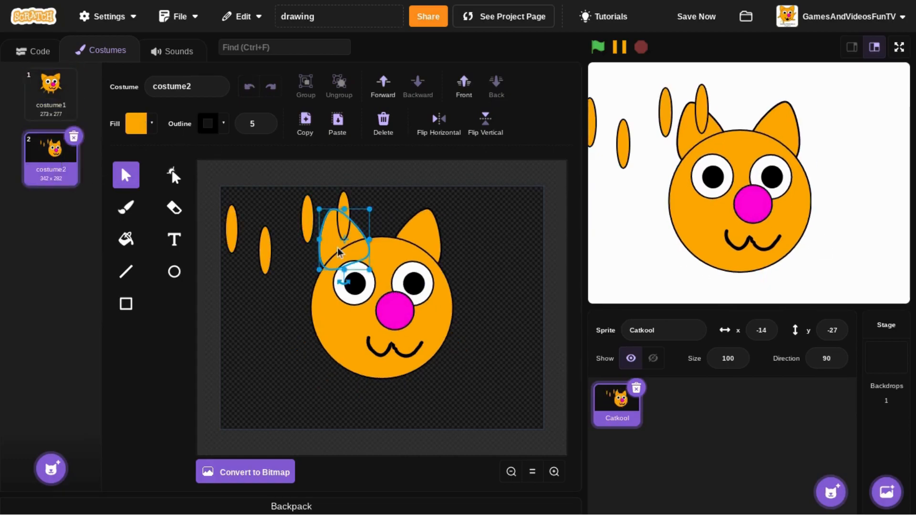
left_click_drag(319, 239, 319, 240)
left_click_drag(313, 240, 314, 240)
left_click(423, 239)
left_click_drag(443, 240, 414, 239)
left_click(476, 263)
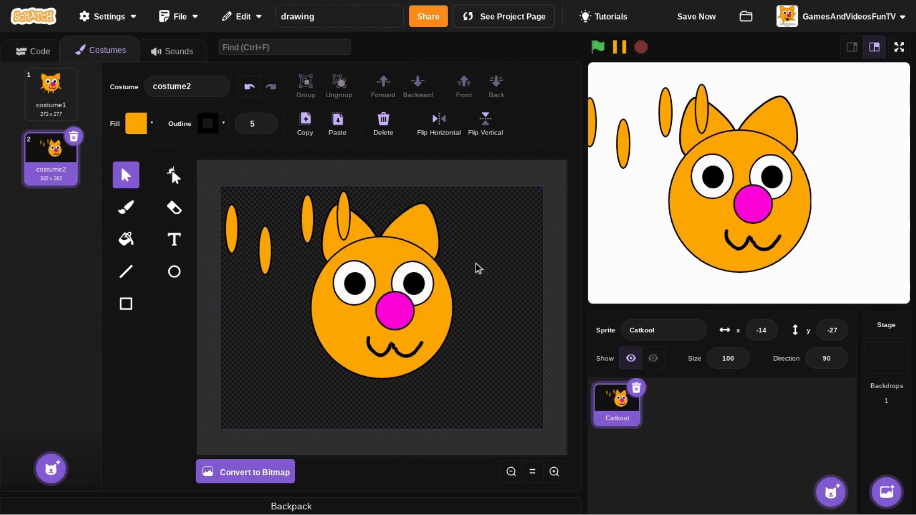
Tilt both ears outward and spread them apart along the upper sides of the head.
left_click(326, 246)
left_click_drag(347, 279, 355, 277)
left_click_drag(329, 243, 421, 245)
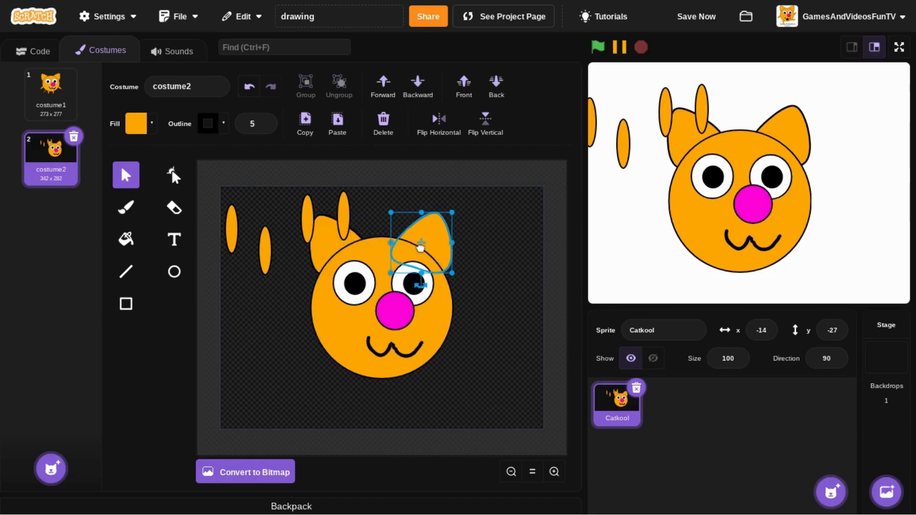
left_click(505, 272)
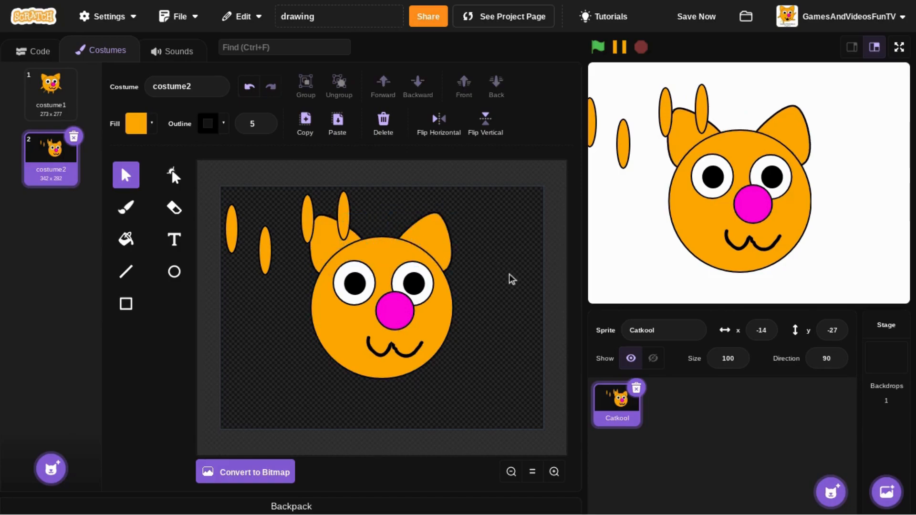
Check costume1, then move the left ear down and outward and tilt it further left.
left_click(50, 96)
left_click(53, 166)
left_click(322, 254)
left_click_drag(323, 258, 317, 266)
left_click_drag(333, 299, 347, 303)
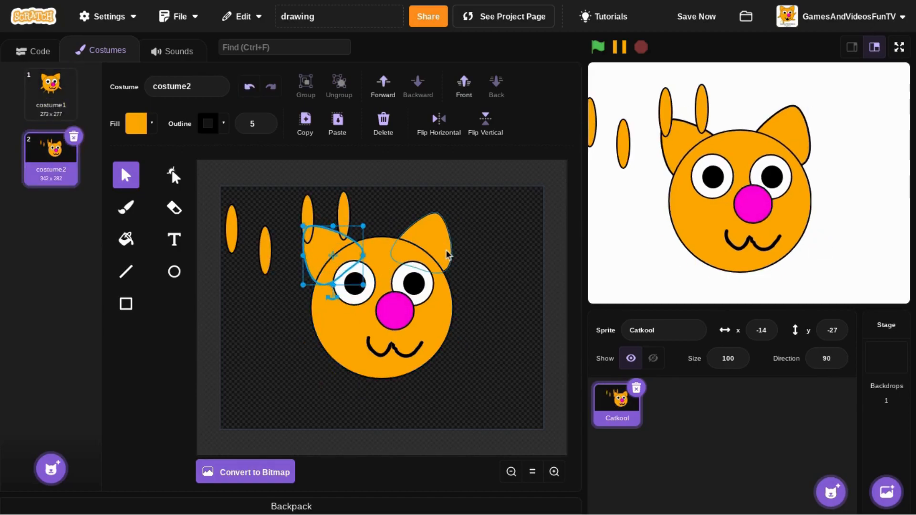
Tilt the right ear further outward, move it down and right to mirror the left ear, and compare with costume1.
left_click(445, 250)
left_click_drag(419, 280, 416, 280)
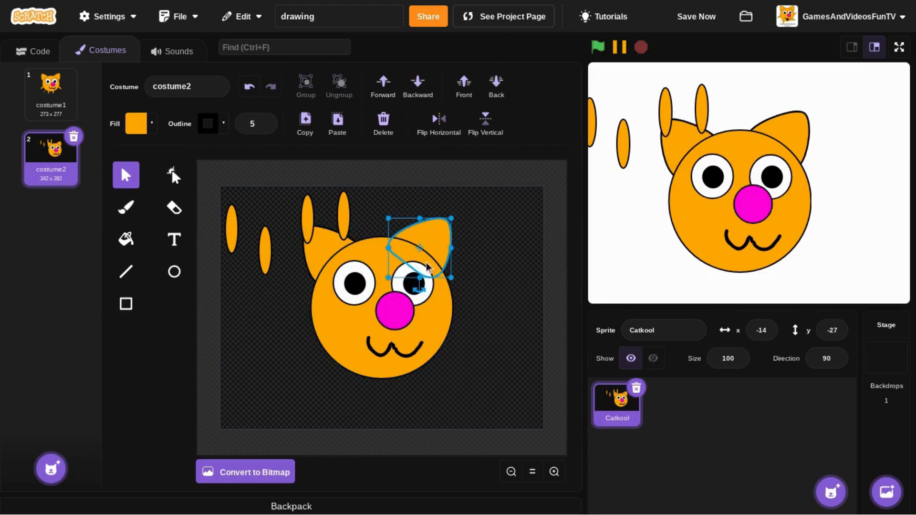
left_click_drag(438, 246, 454, 258)
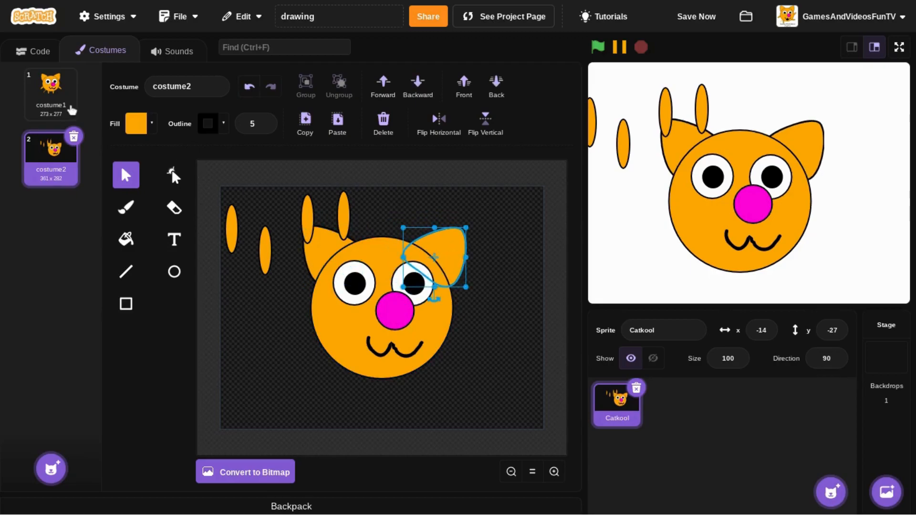
left_click(64, 106)
left_click(55, 152)
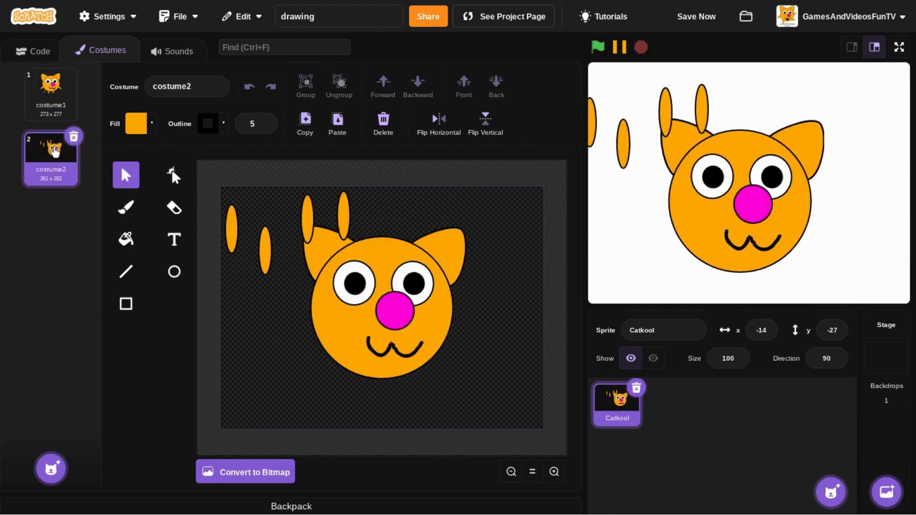
left_click(50, 95)
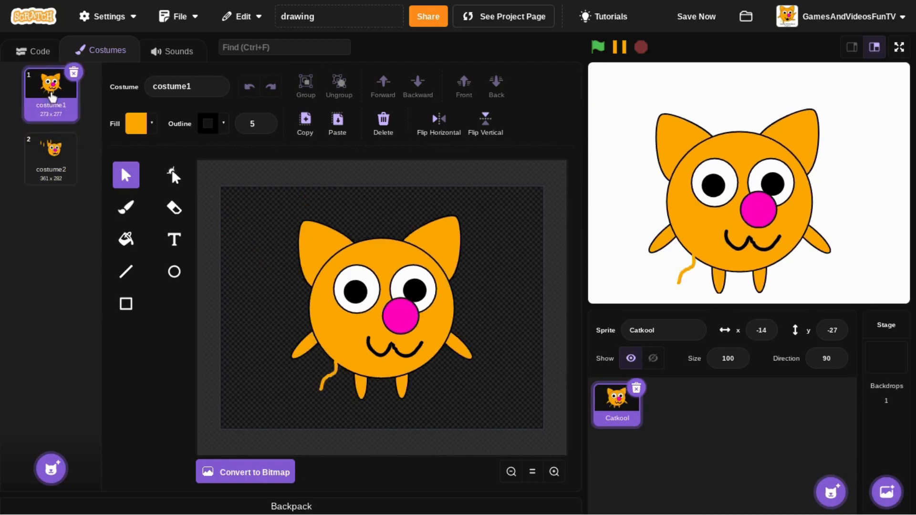
Return to costume2 and nudge each eye, white and pupil together, slightly down and to the right.
left_click(46, 165)
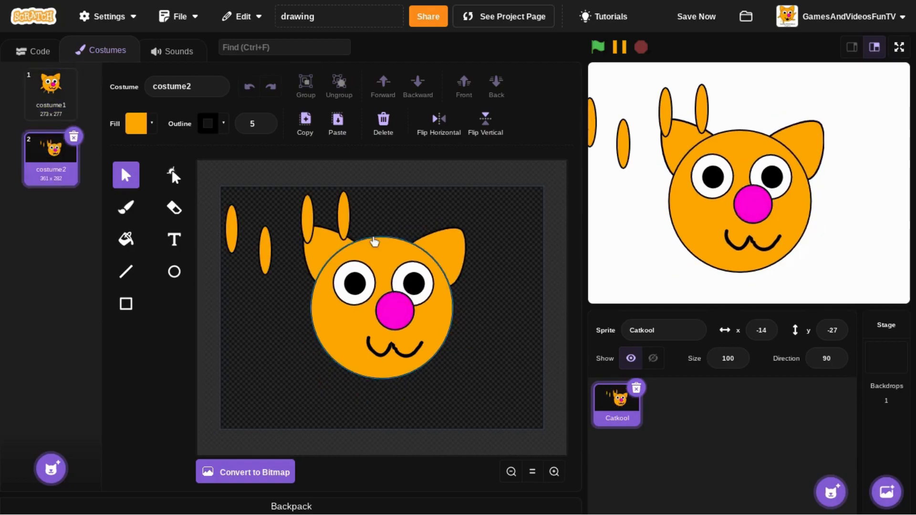
left_click(356, 284)
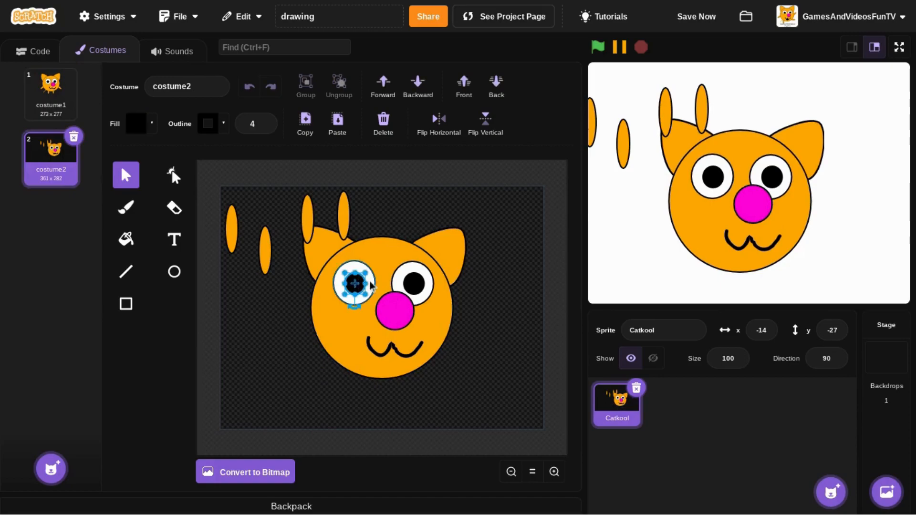
left_click(373, 285, "shift")
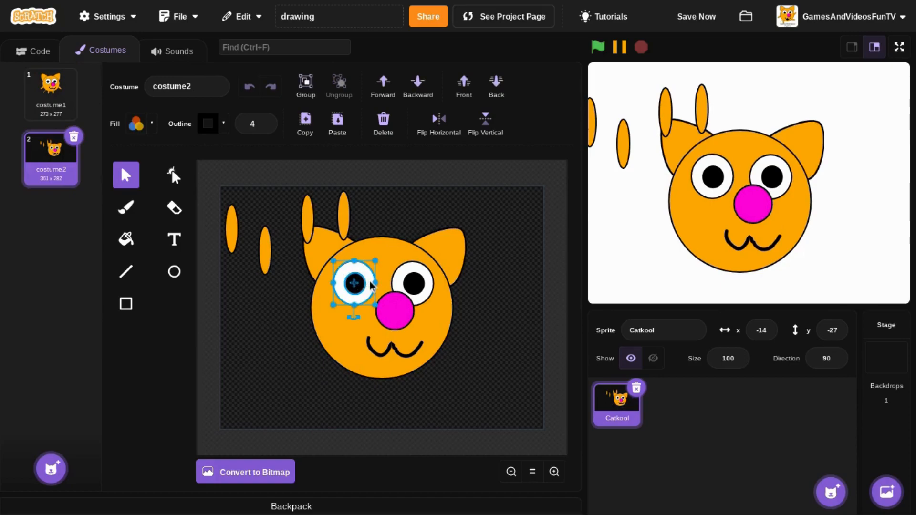
left_click(419, 284)
left_click(396, 286, "shift")
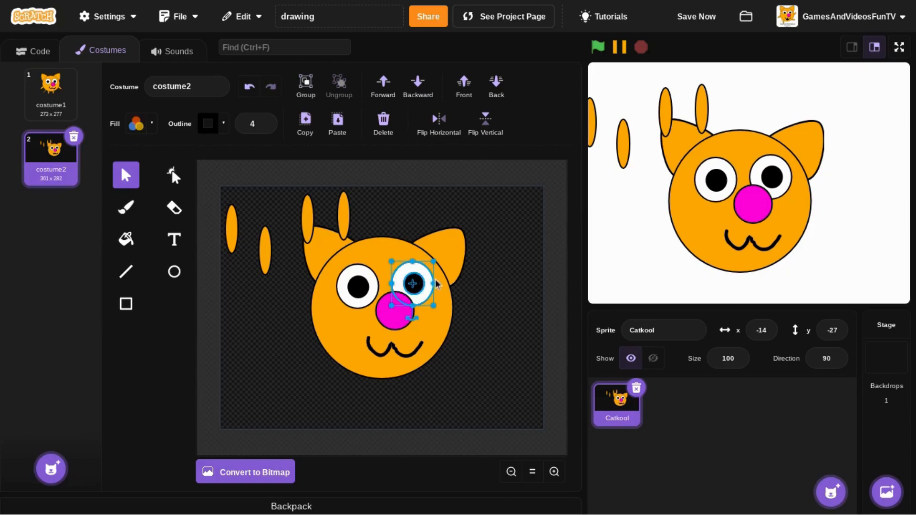
left_click_drag(429, 291, 431, 292)
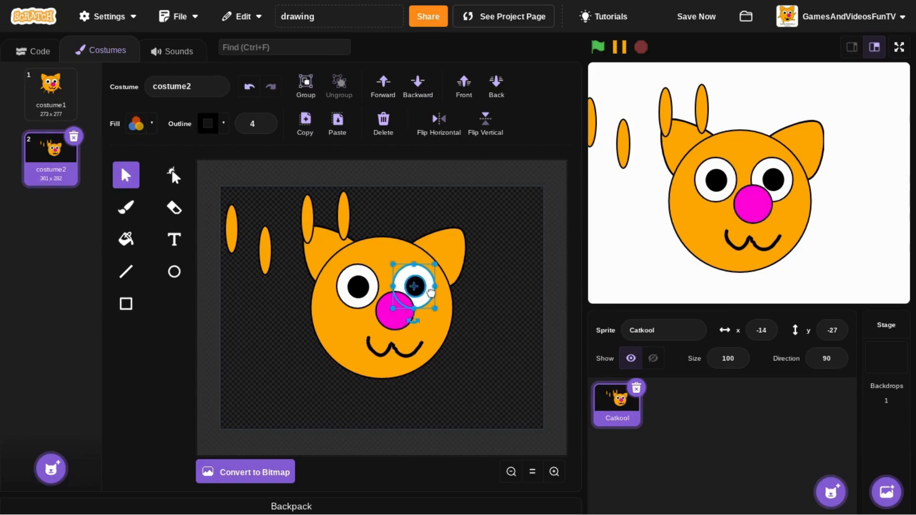
Nudge the pink nose slightly left and fine-tune the mouth's position below it, checking against costume1.
left_click(521, 319)
left_click(391, 317)
left_click_drag(391, 316, 390, 316)
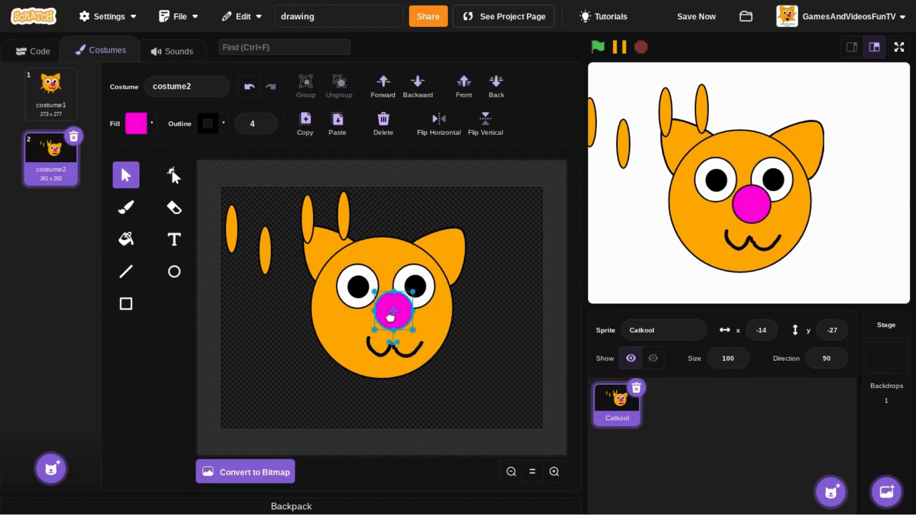
left_click_drag(400, 356, 401, 353)
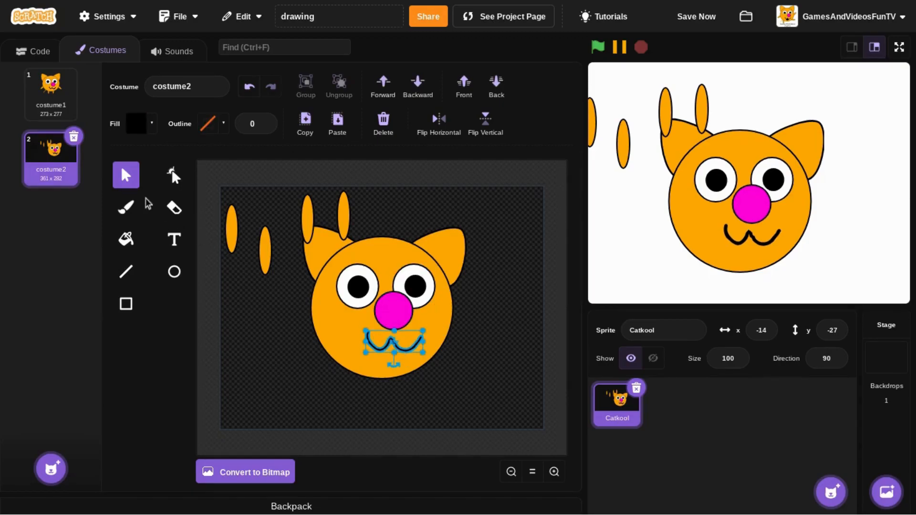
left_click(62, 117)
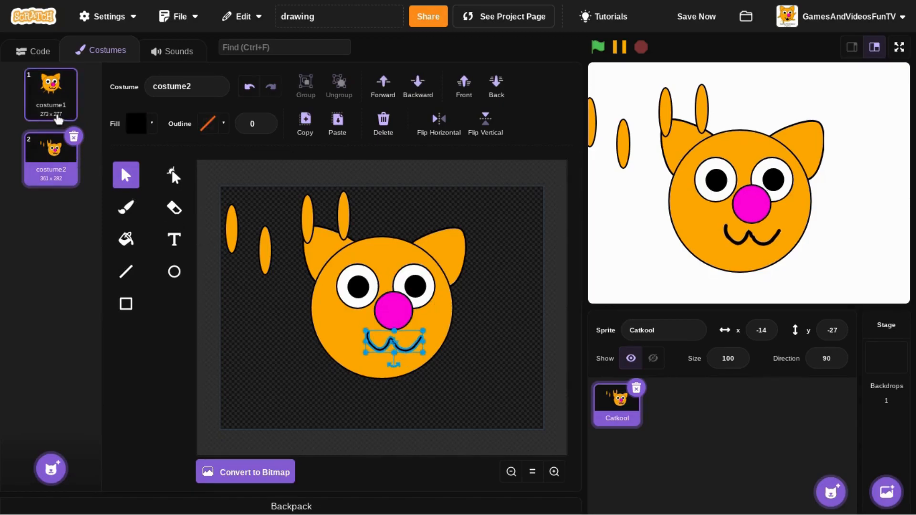
left_click(61, 148)
left_click(413, 351)
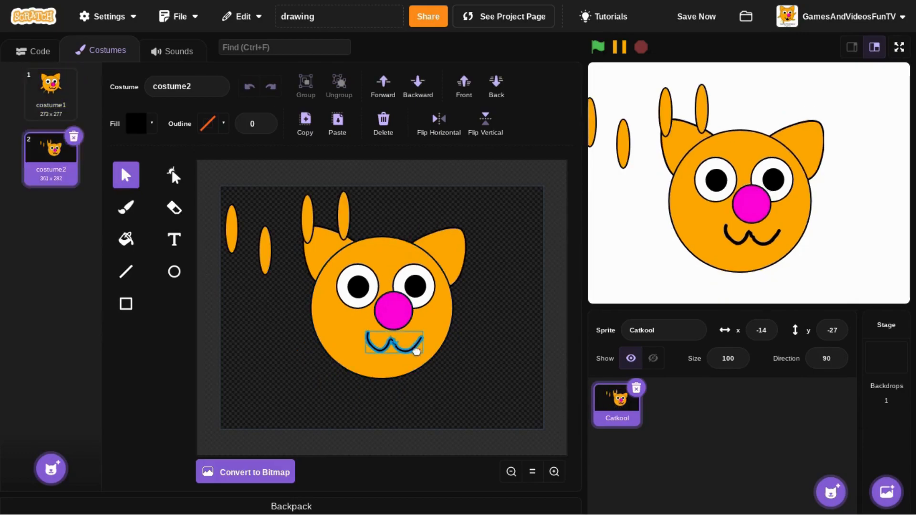
left_click(480, 364)
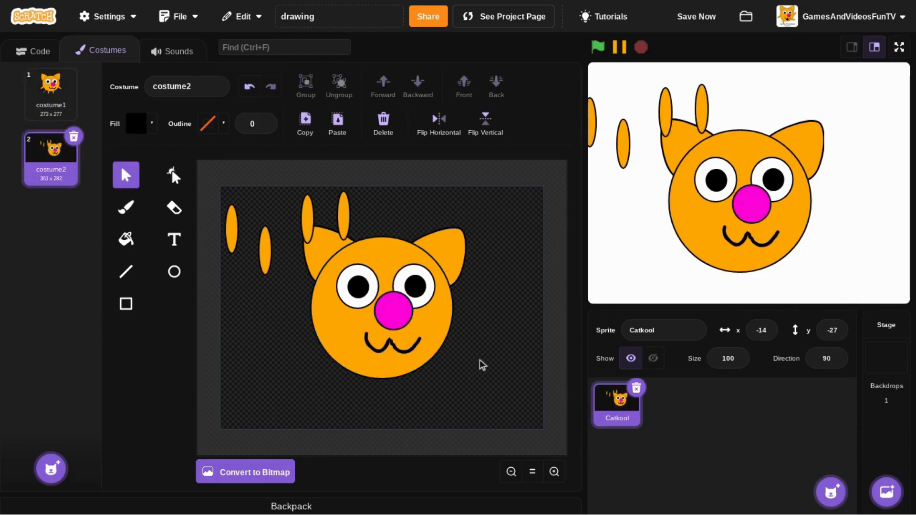
Place two of the loose orange ellipses as tilted arms on either side of the body and send both to the back.
left_click_drag(309, 229, 310, 352)
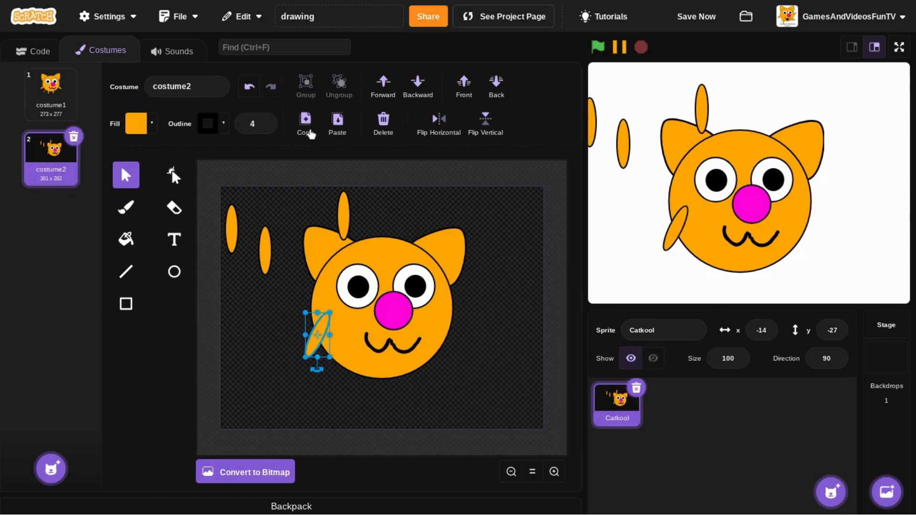
left_click(496, 86)
left_click(345, 215)
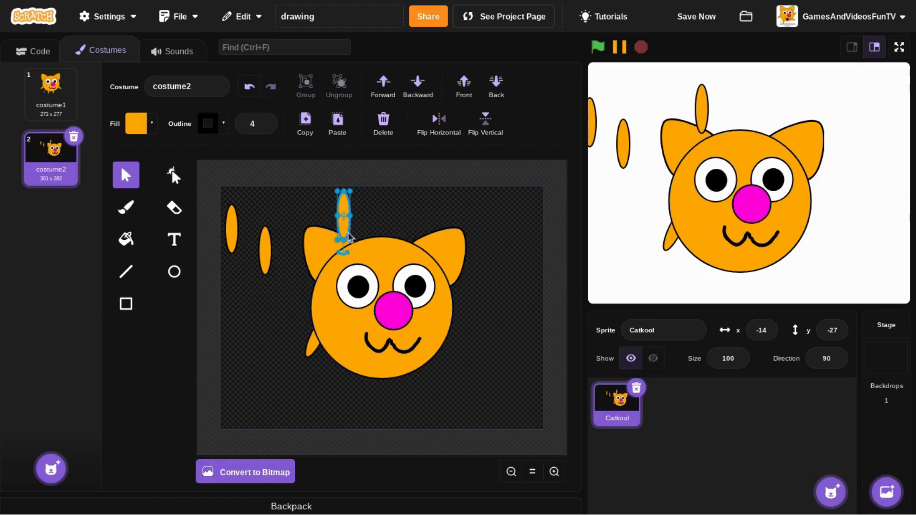
left_click_drag(350, 257, 454, 334)
left_click(496, 85)
left_click(515, 279)
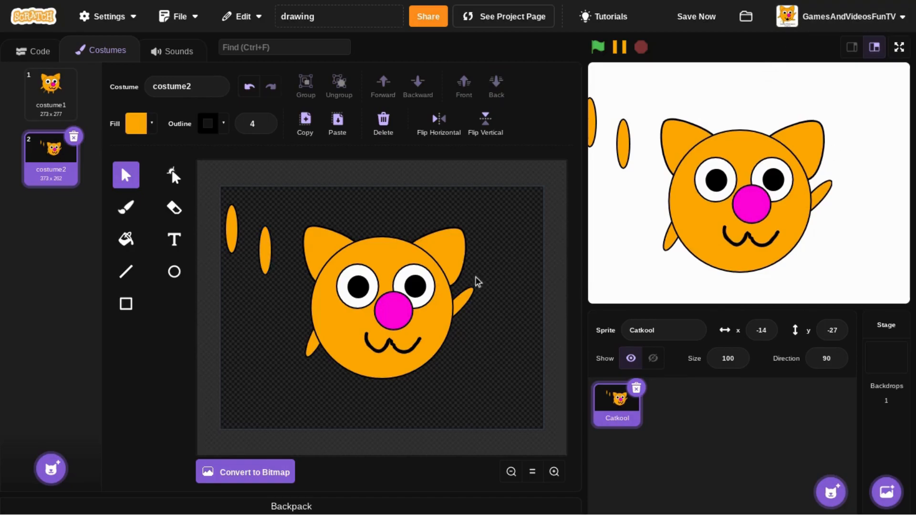
Move both ears higher and slightly inward on the head, and compare with costume1.
left_click(454, 256)
left_click_drag(454, 255, 340, 238)
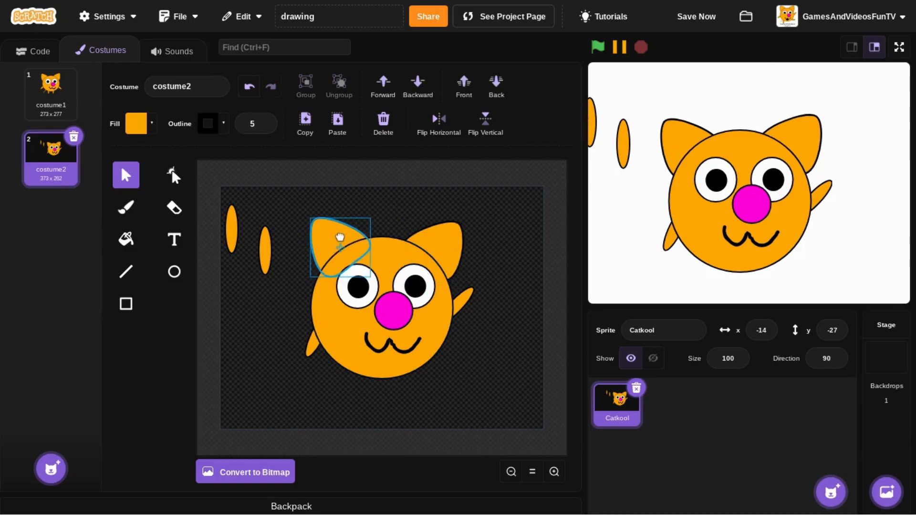
left_click(272, 317)
left_click(429, 252)
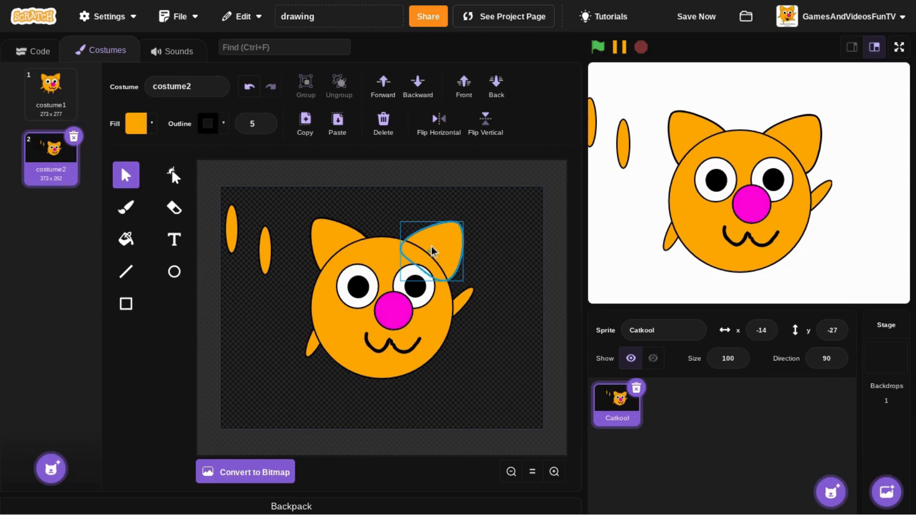
left_click(58, 105)
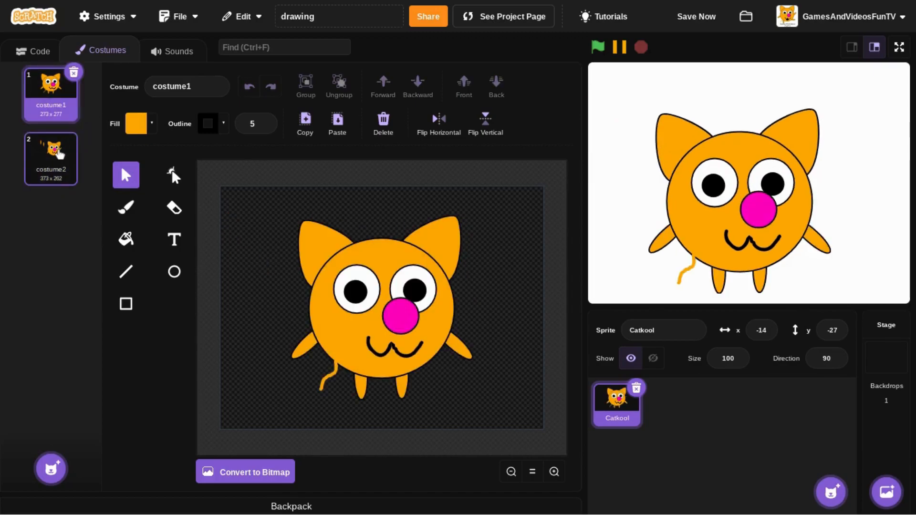
left_click(54, 153)
Place the remaining two ellipses as legs under the body, the right one tilted outward, and send both to the back.
left_click_drag(260, 267, 357, 397)
left_click(496, 86)
left_click_drag(235, 222, 440, 374)
mouse_move(440, 408)
left_mouse_down()
mouse_move(456, 414)
mouse_move(428, 395)
left_mouse_up()
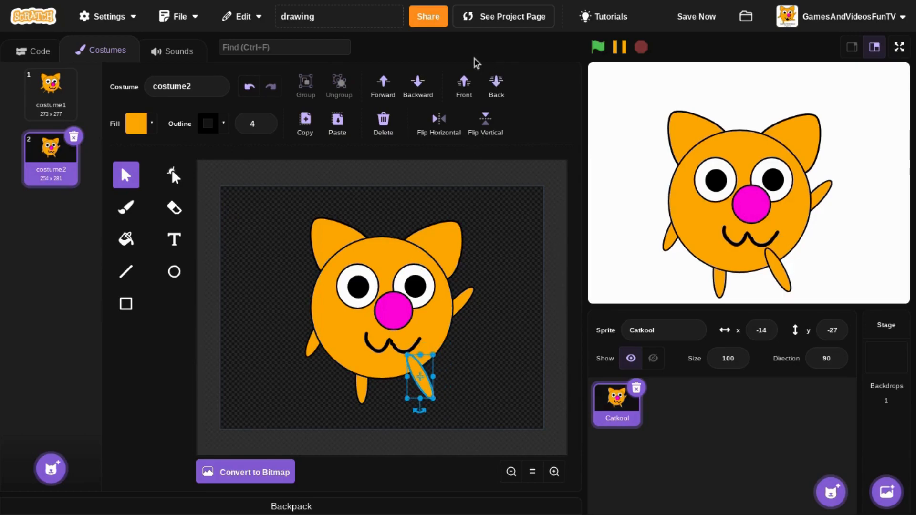
left_click(496, 82)
left_click(517, 328)
left_click(429, 387)
left_click(502, 380)
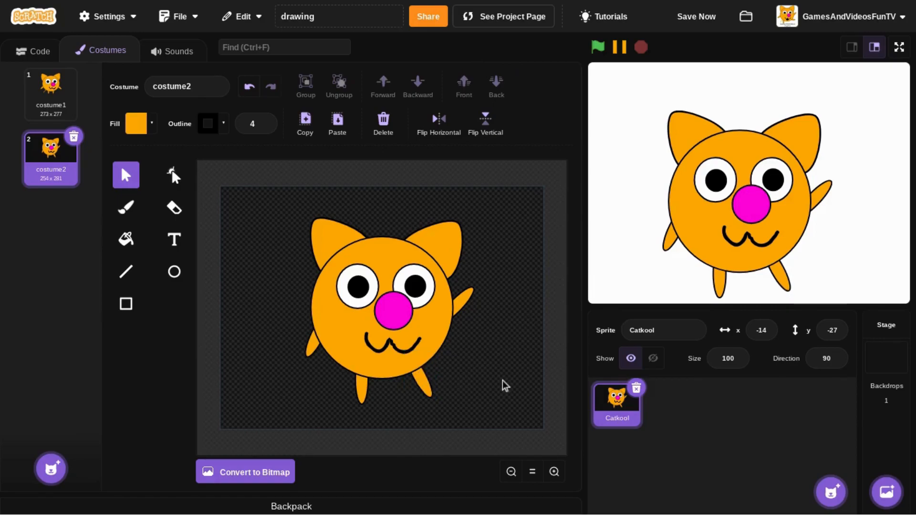
Shift the left ear slightly outward and the right ear up and inward, and move the left arm further out.
left_click_drag(333, 240, 327, 242)
left_click_drag(443, 242, 440, 239)
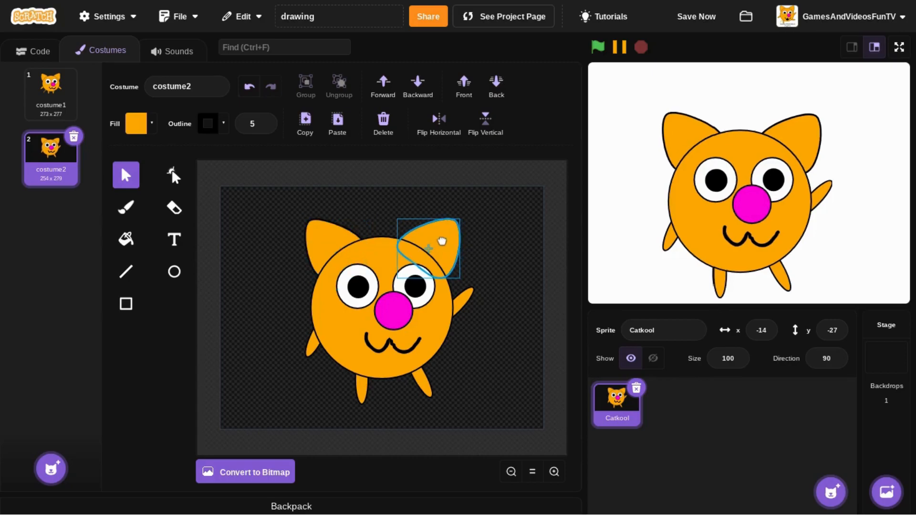
left_click(498, 266)
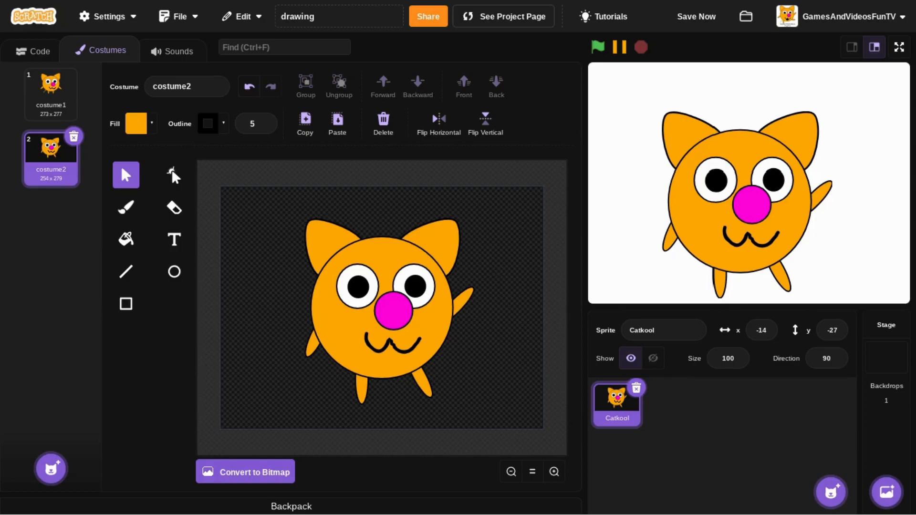
left_click_drag(315, 353, 311, 356)
left_click(266, 351)
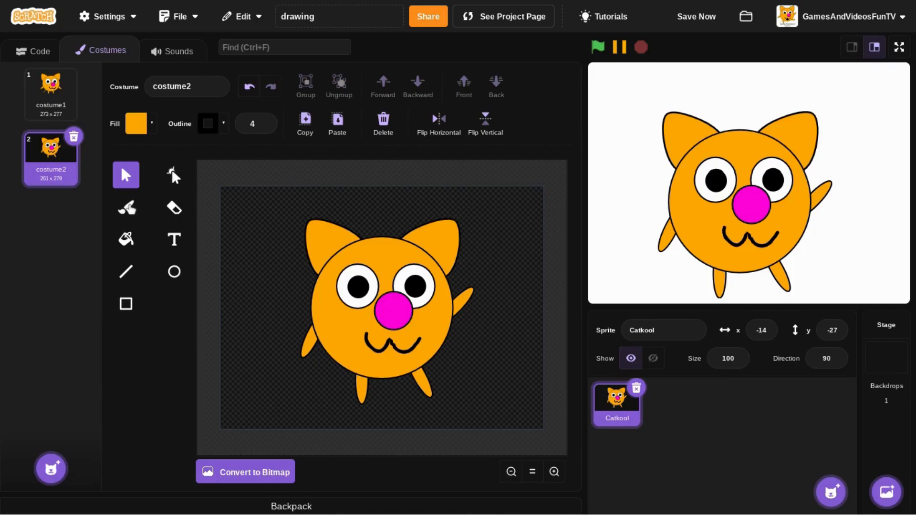
Try a hooked orange brush-stroke tail under the body's lower left, reposition it against costume1, and delete it.
left_click(126, 208)
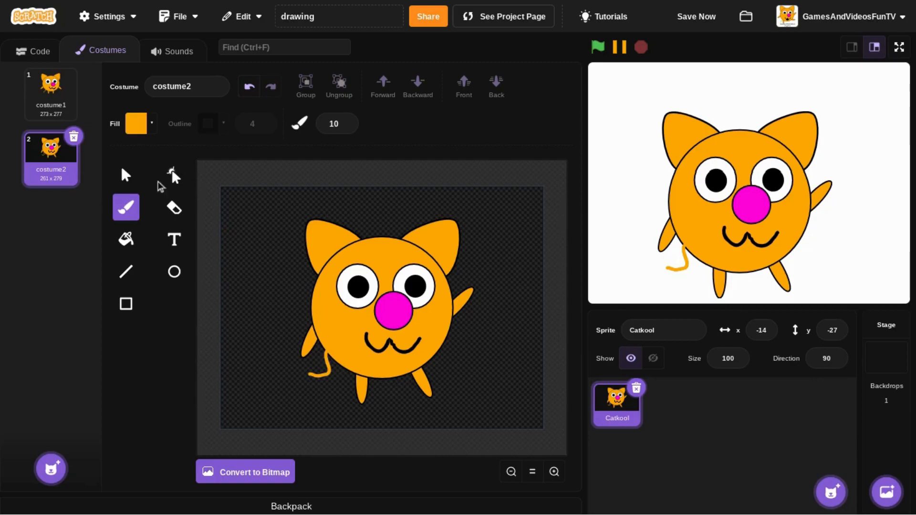
left_click(126, 175)
left_click_drag(326, 376, 333, 383)
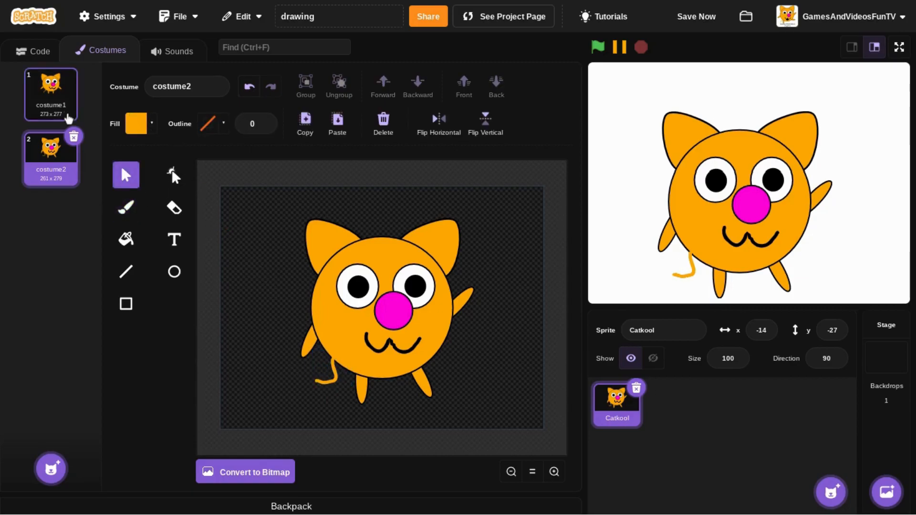
left_click(47, 93)
left_click(48, 181)
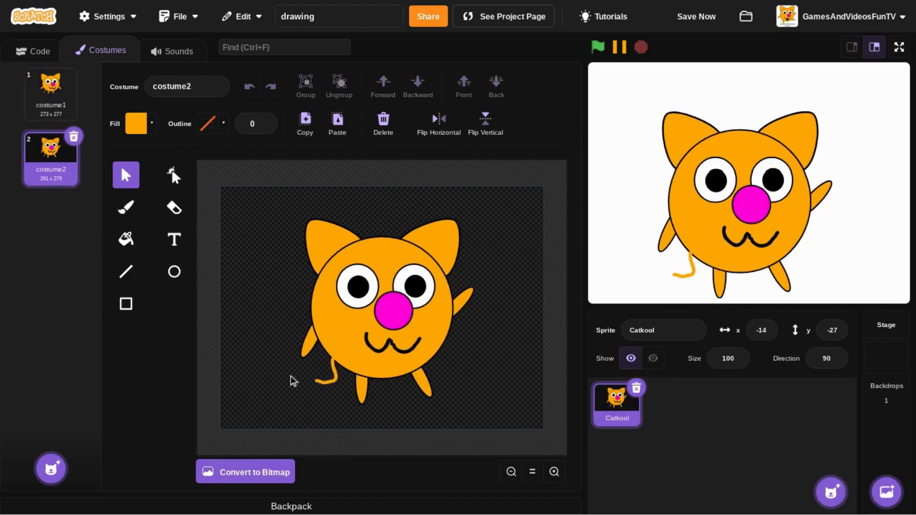
left_click(340, 386)
left_click_drag(342, 392, 347, 378)
left_click(290, 383)
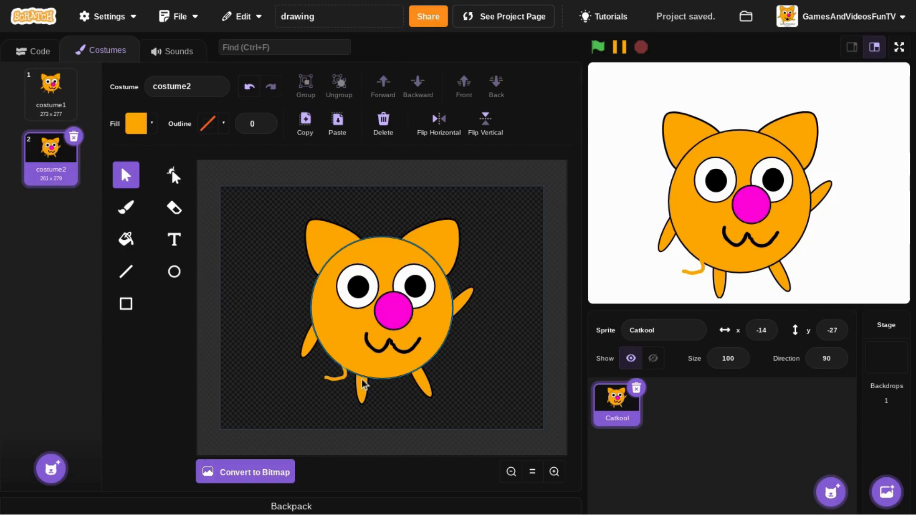
left_click(333, 379)
left_click(383, 118)
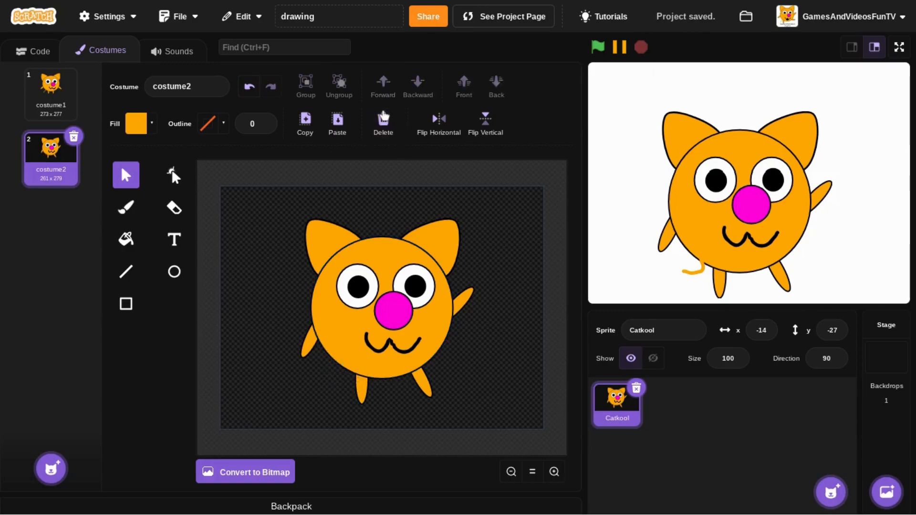
Try a short wavy orange brush stroke as a tail tilted against the body's lower left, and delete it.
left_click(124, 217)
left_click_drag(307, 389, 323, 391)
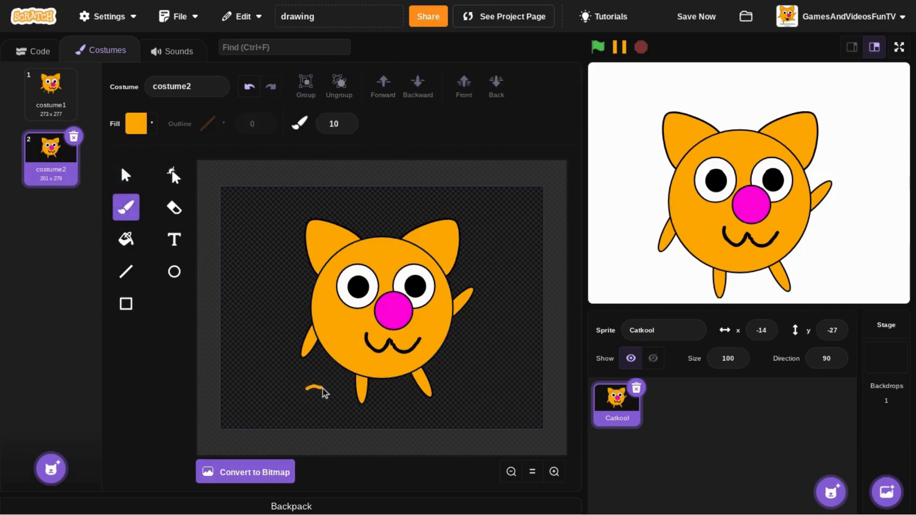
left_click(130, 186)
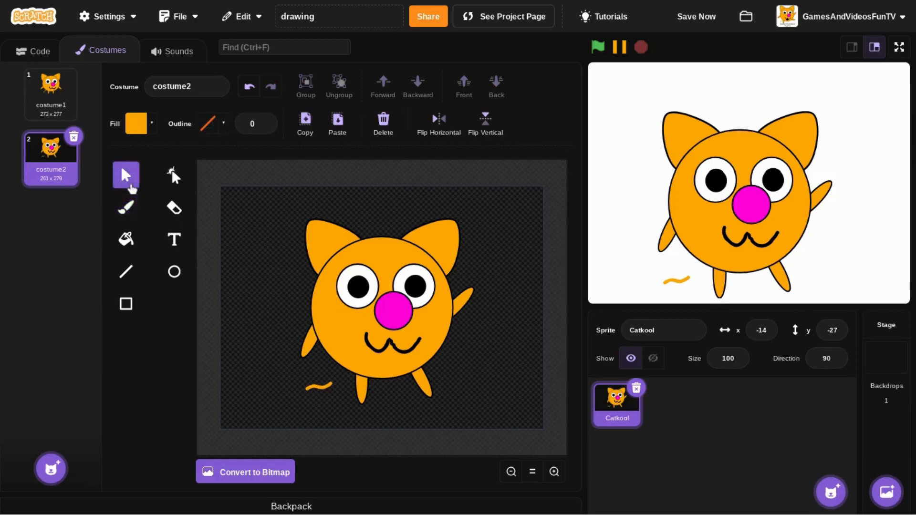
mouse_move(328, 385)
left_mouse_down()
mouse_move(344, 360)
mouse_move(362, 361)
mouse_move(321, 365)
mouse_move(350, 391)
left_mouse_up()
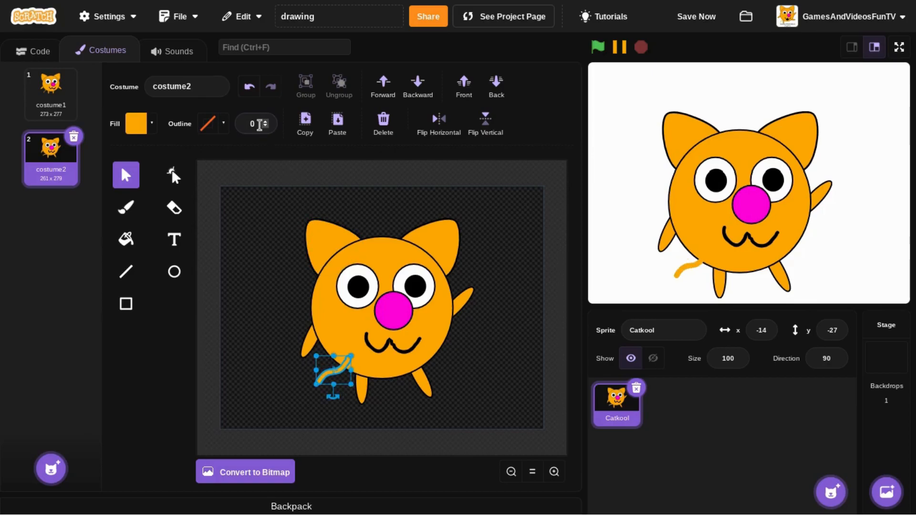
left_click(208, 271)
left_click(51, 90)
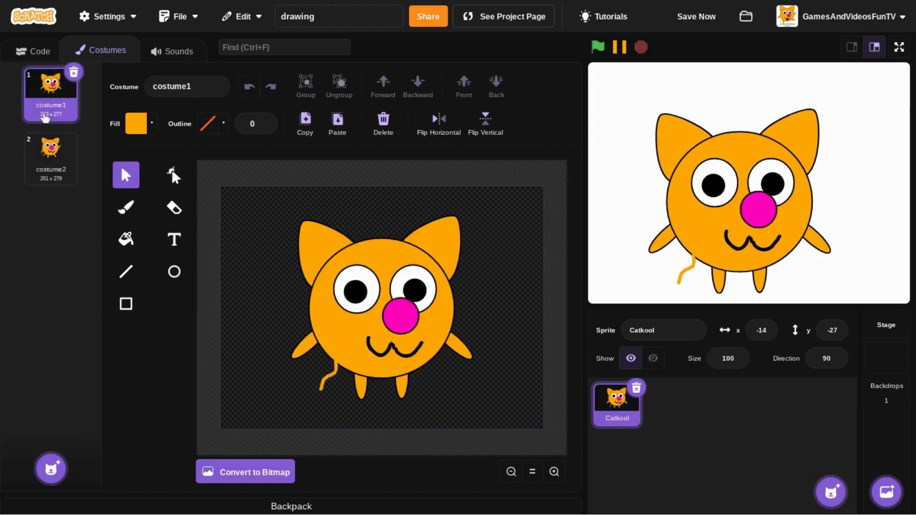
left_click(50, 152)
left_click(336, 377)
left_click(383, 120)
Copy the tail from costume1 and paste it into costume2 at the body's lower left.
left_click(43, 92)
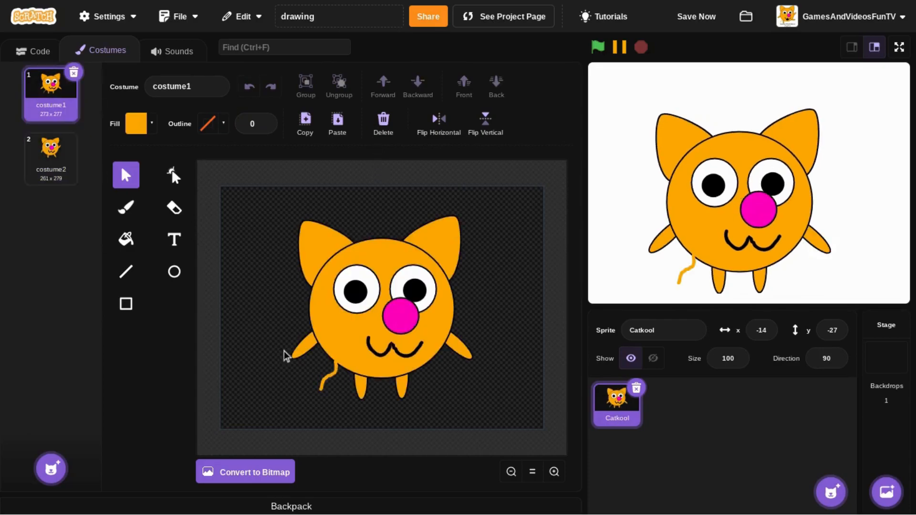
left_click(327, 378)
left_click(308, 132)
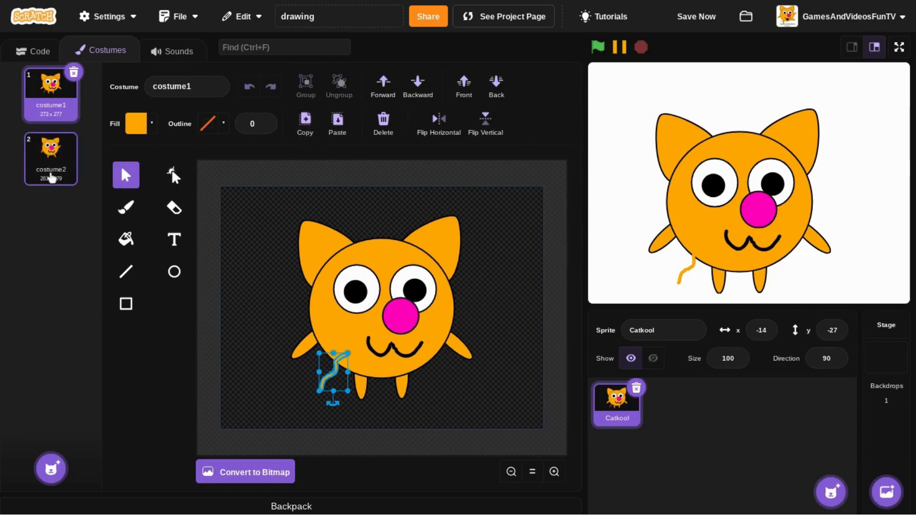
left_click(48, 160)
left_click(340, 125)
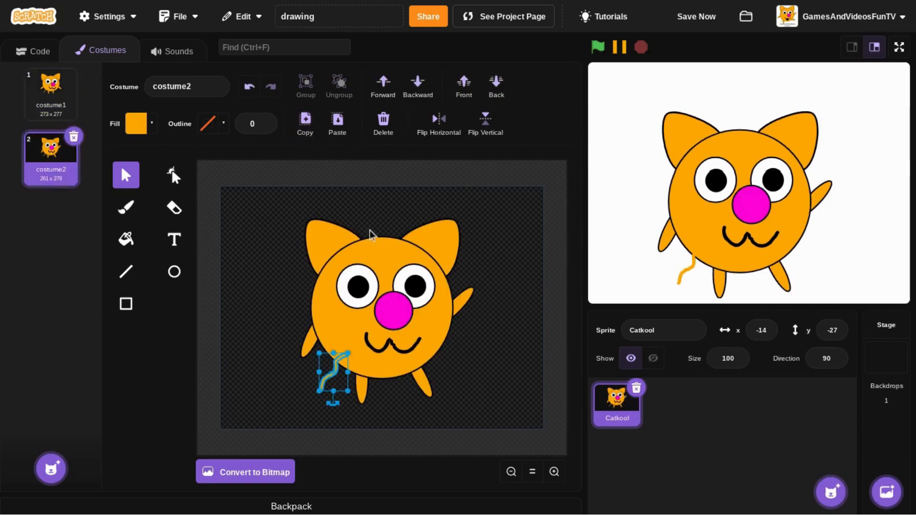
left_click(295, 385)
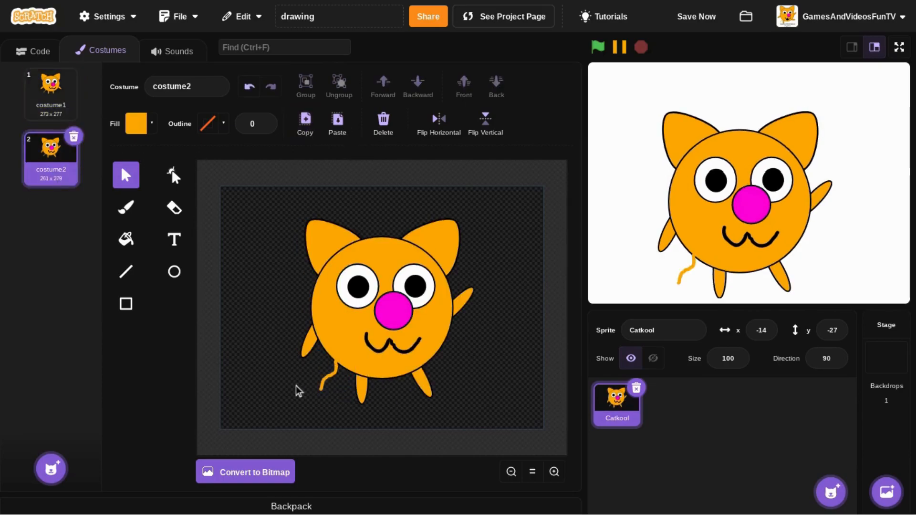
Lower the top edge of the body circle slightly and move both ears down to match it.
left_click(383, 261)
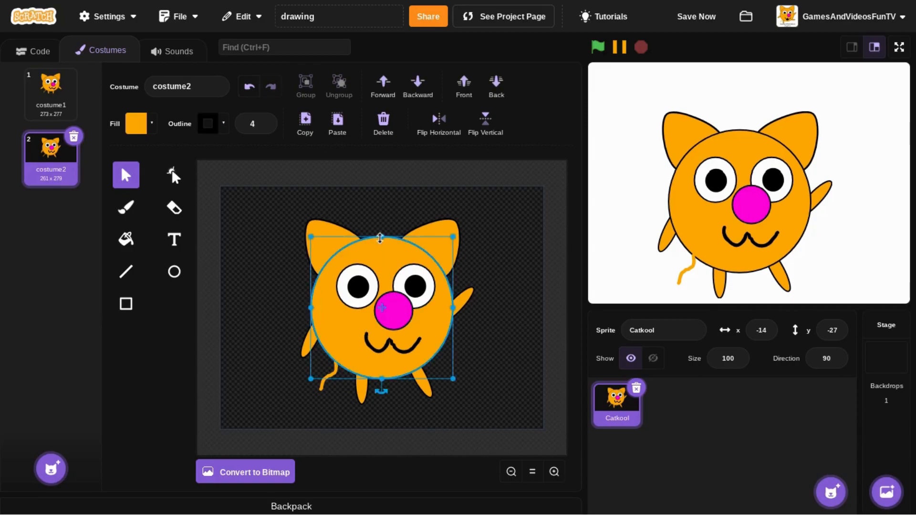
left_click(273, 266)
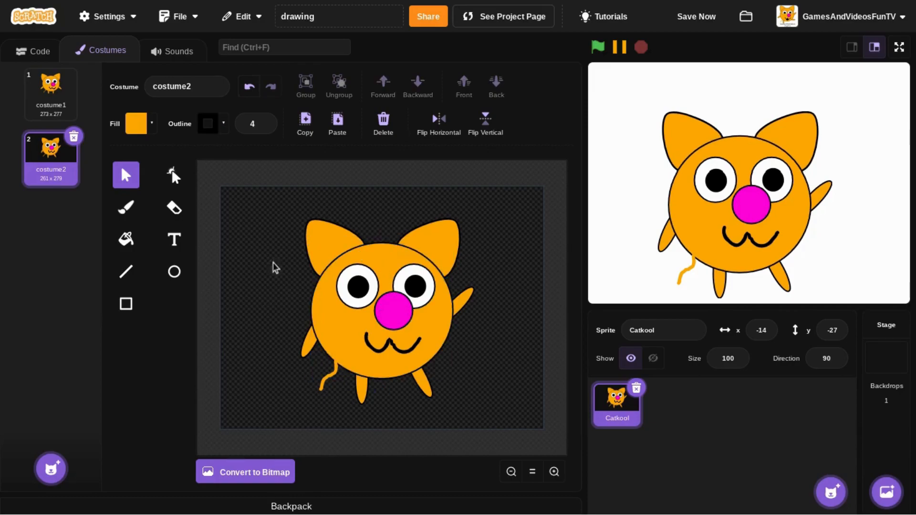
left_click_drag(277, 232, 459, 222)
left_click_drag(449, 246, 449, 248)
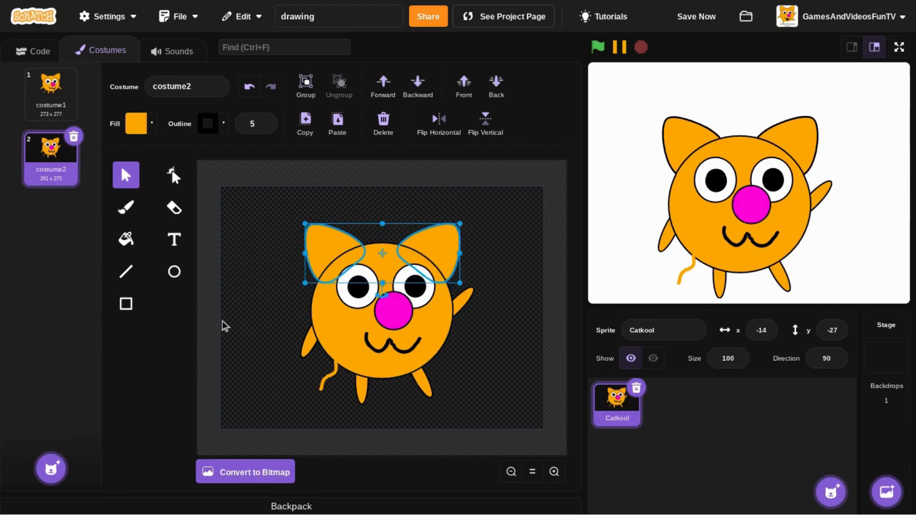
left_click(218, 318)
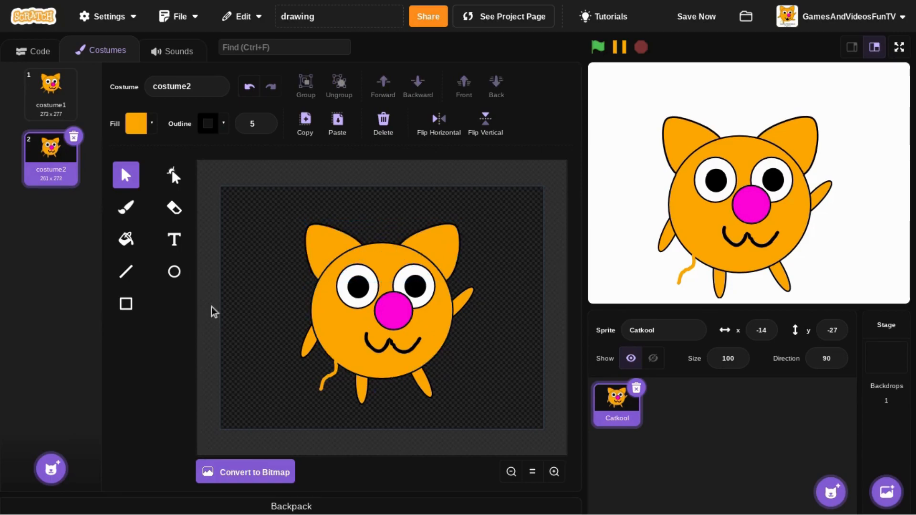
Compare the cat's pose and face between costume1 and costume2.
left_click(62, 109)
left_click(52, 149)
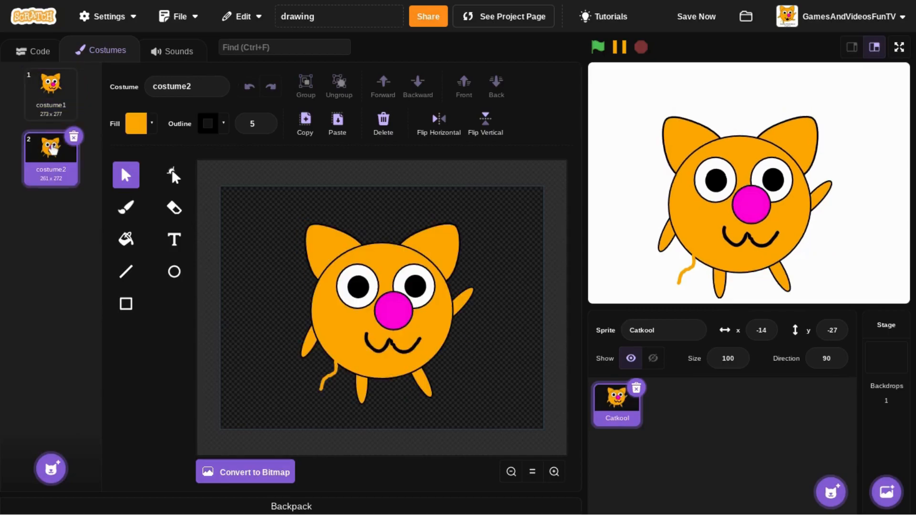
left_click(51, 93)
left_click(50, 153)
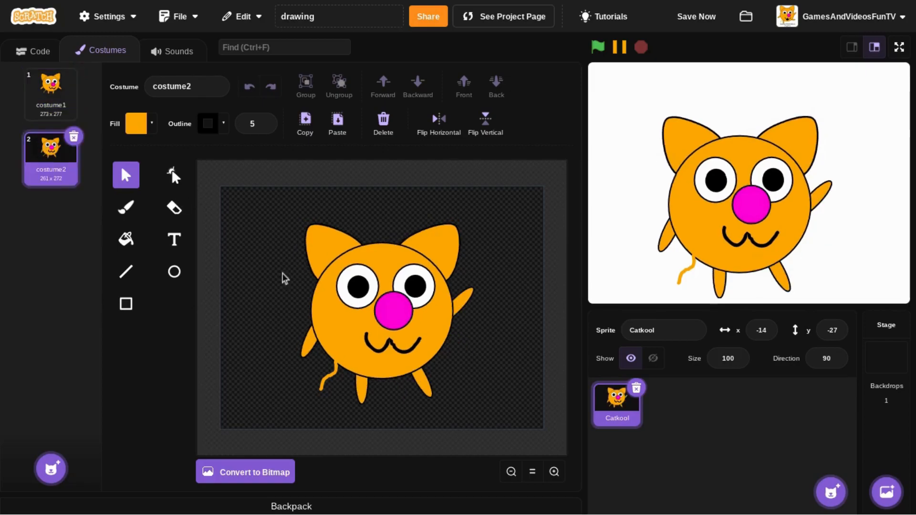
left_click(51, 116)
left_click(40, 148)
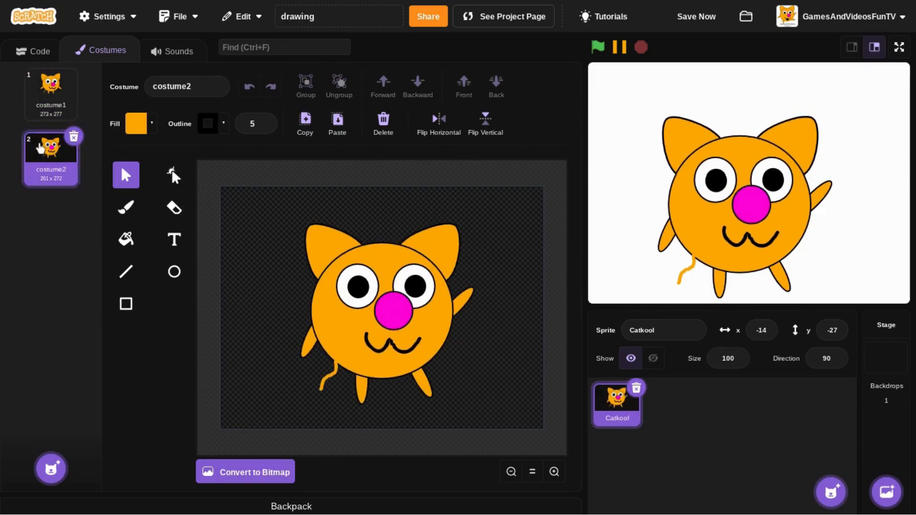
left_click(38, 104)
Delete costume2 and replace it with a duplicate of costume1.
left_click(67, 146)
left_click(70, 139)
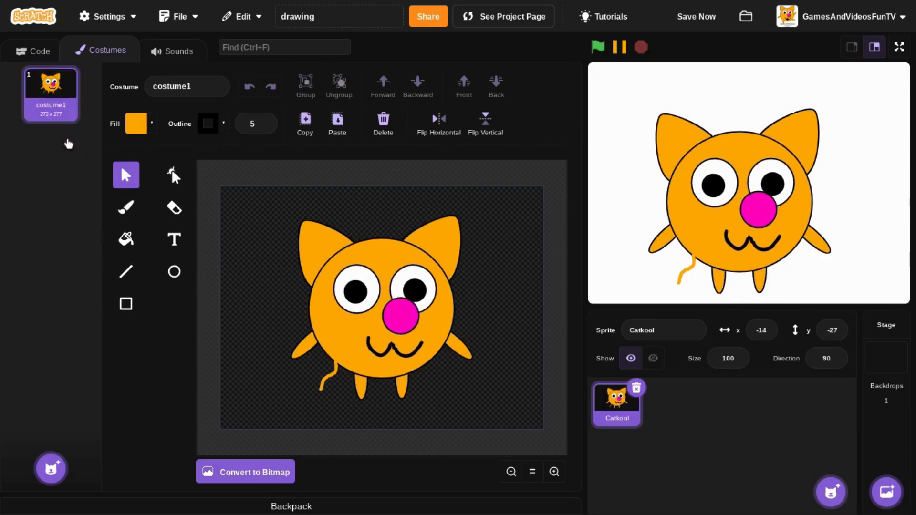
right_click(44, 92)
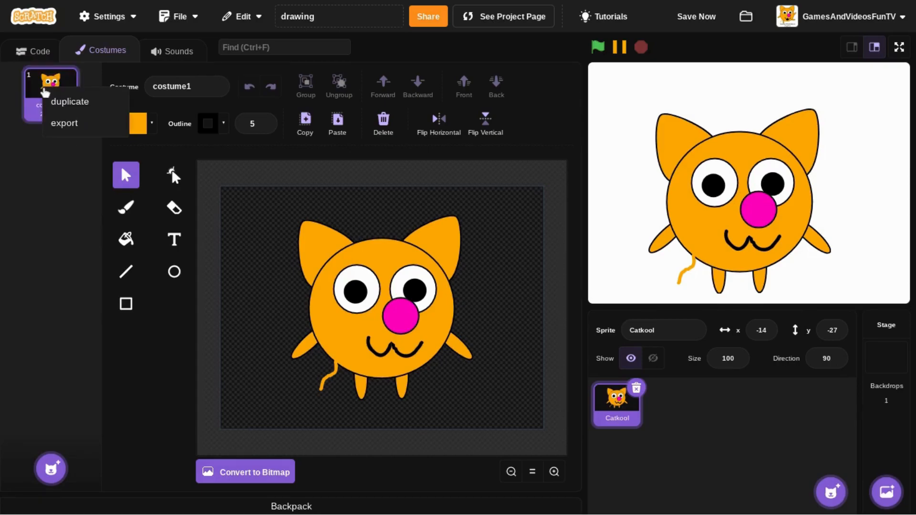
left_click(52, 100)
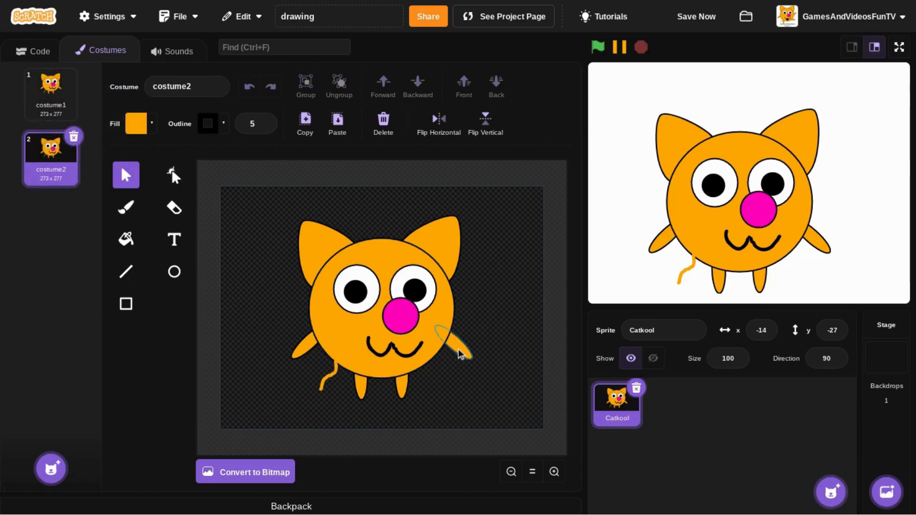
Rename costume1 as Happy.
left_click(34, 109)
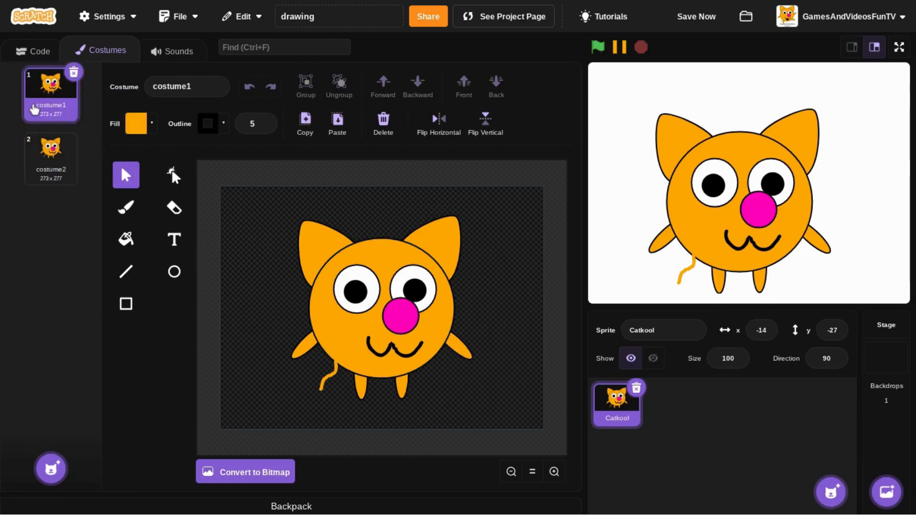
left_click(210, 81)
key("BackSpace")
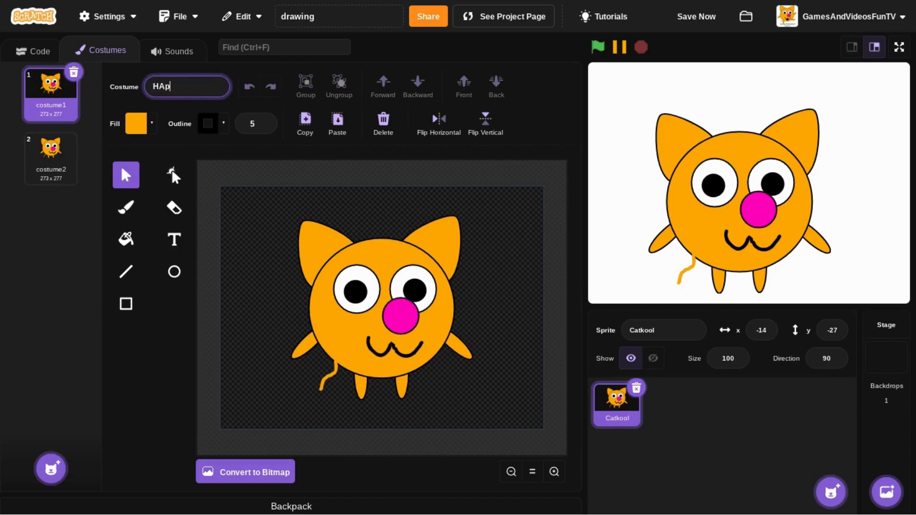
left_click(163, 87)
key("BackSpace")
key("Return")
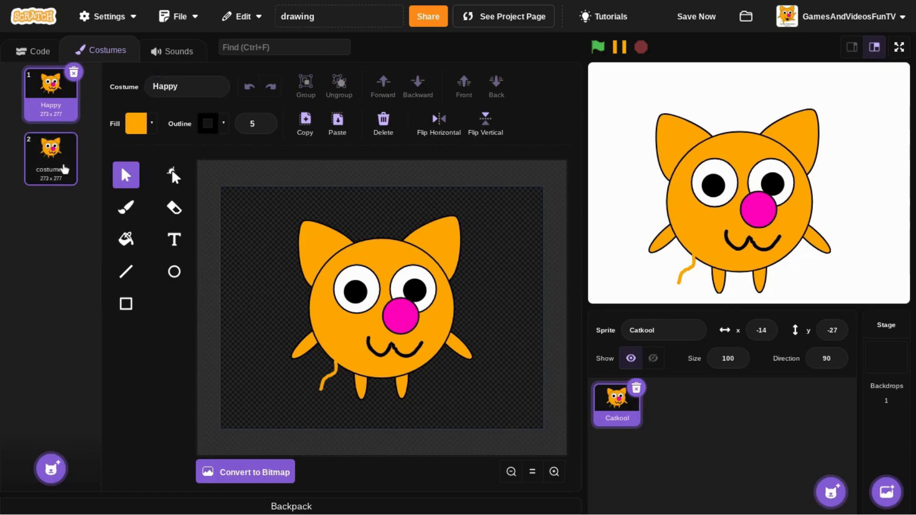
Rename costume2 as Sad.
left_click(62, 164)
left_click(202, 89)
key("BackSpace")
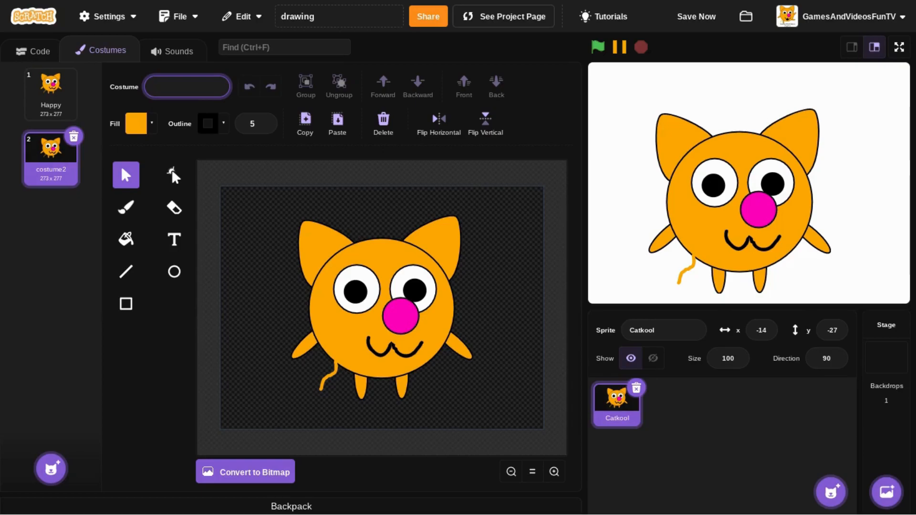
type("Sad")
key("Return")
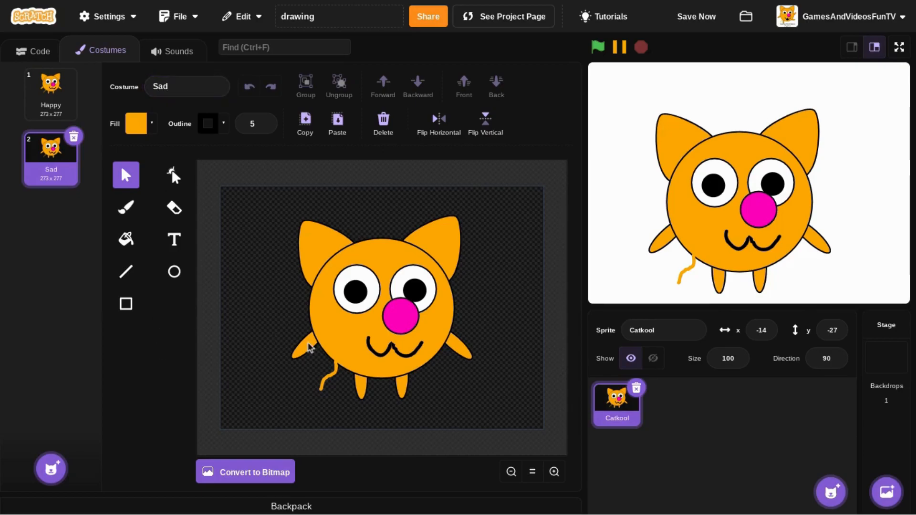
Try tilting both legs of the Sad cat in the same direction, and undo both rotations.
left_click(360, 394)
left_click_drag(364, 415, 440, 413)
left_click(402, 393)
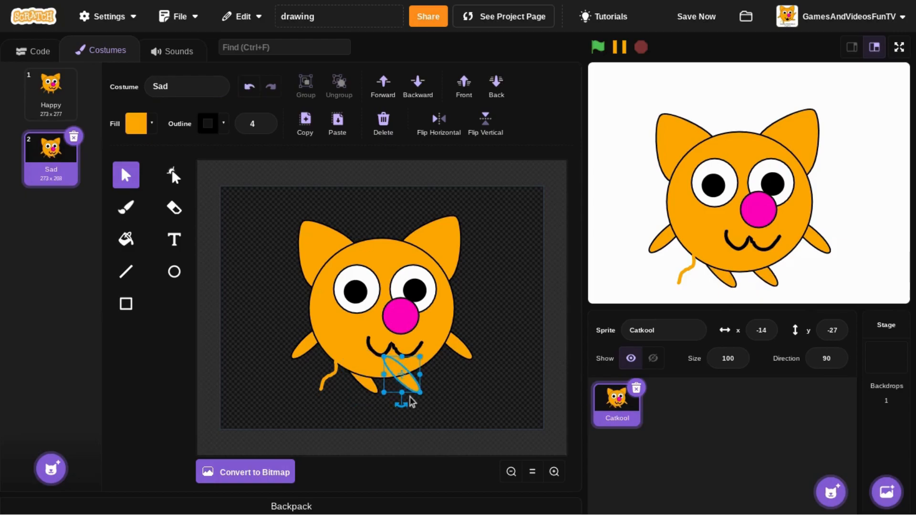
left_click(247, 91)
left_click(248, 91)
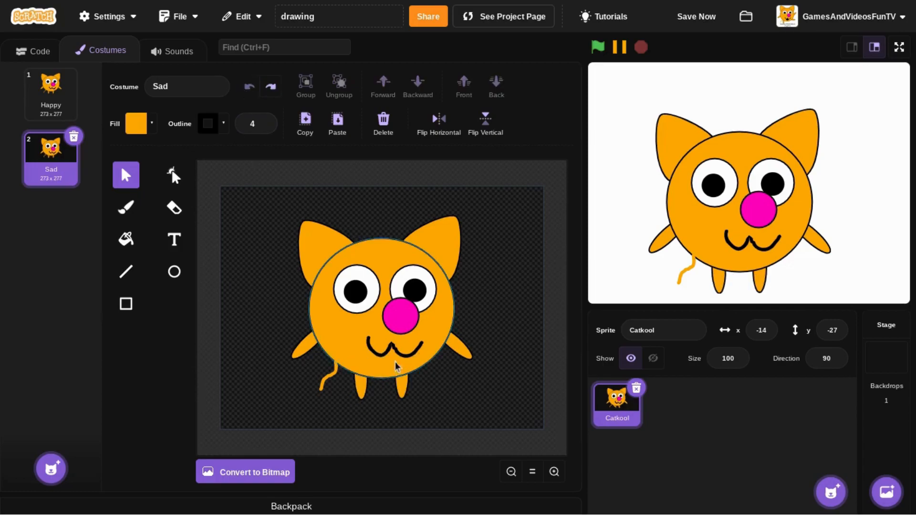
Rotate the Sad cat's body, face, ears and arms slightly clockwise and shift them slightly right, leaving out the legs and tail.
left_click_drag(282, 207, 525, 354)
left_click(212, 255)
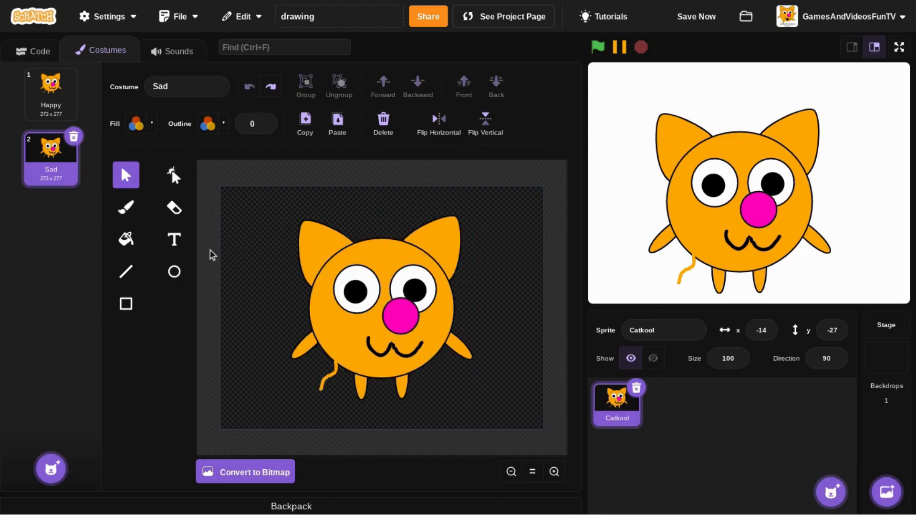
left_click_drag(243, 218, 533, 345)
left_click_drag(384, 391, 374, 386)
left_click_drag(414, 353, 421, 354)
left_click(239, 395)
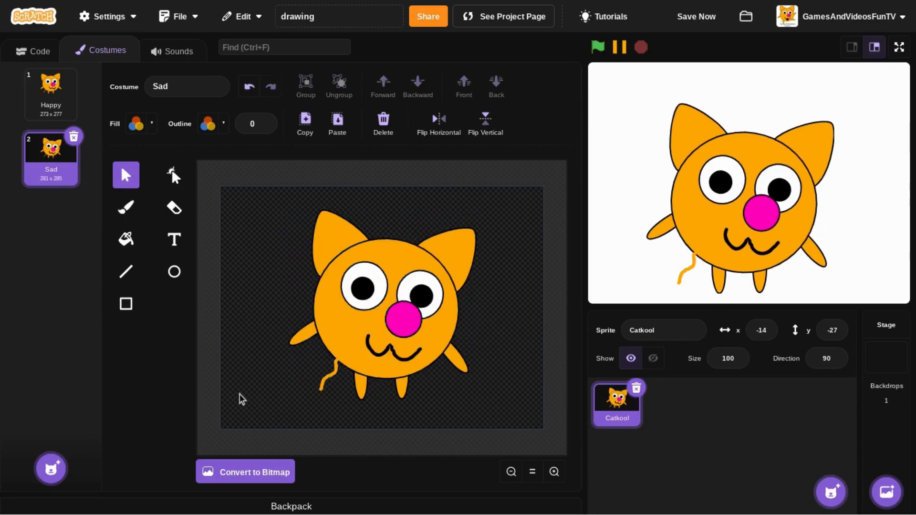
Rotate the tail so it hangs more vertically and reattach it at the body's lower left.
left_click(365, 395)
left_click(328, 388)
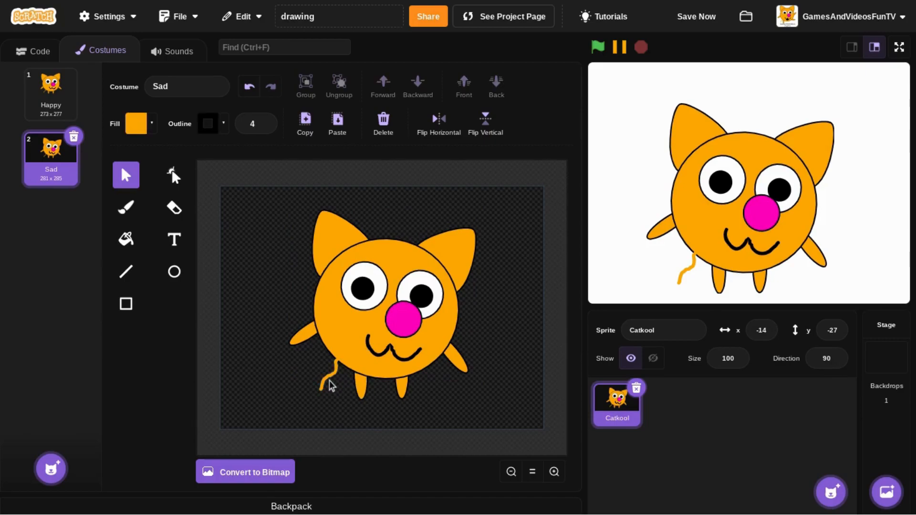
left_click(330, 377)
mouse_move(334, 405)
left_mouse_down()
mouse_move(352, 411)
mouse_move(336, 393)
left_mouse_up()
left_click(280, 384)
Enlarge the left pupil and set it closer to the nose, and replace the right pupil with a copy of it.
mouse_move(370, 293)
left_mouse_down()
mouse_move(380, 294)
mouse_move(355, 273)
mouse_move(376, 301)
left_mouse_up()
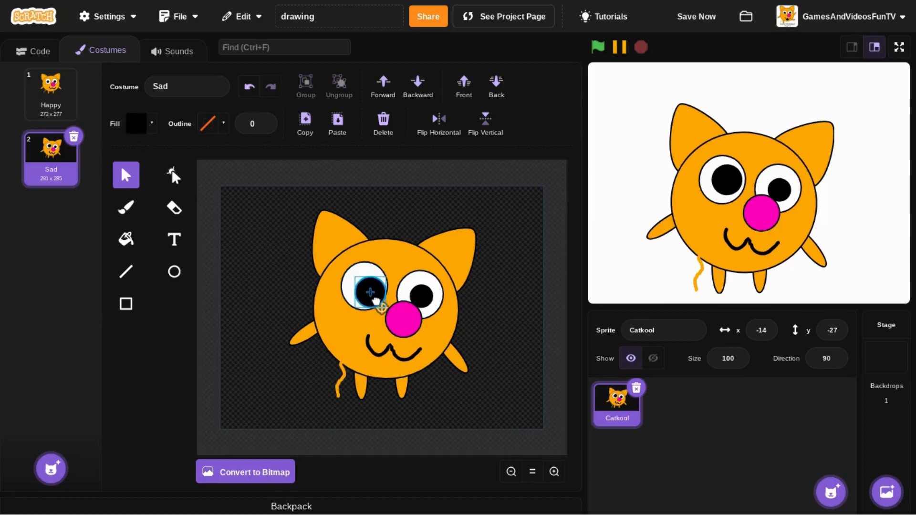
left_click(415, 284)
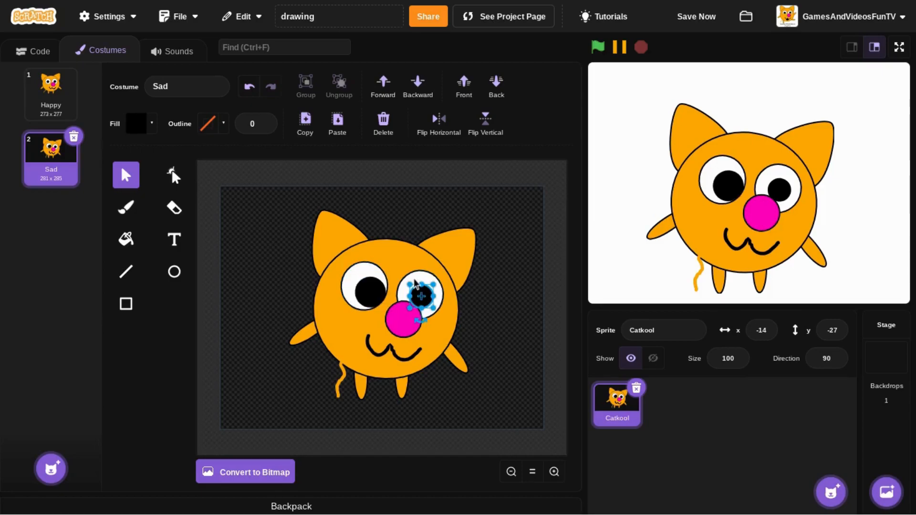
left_click(383, 119)
left_click(373, 292)
left_click(306, 123)
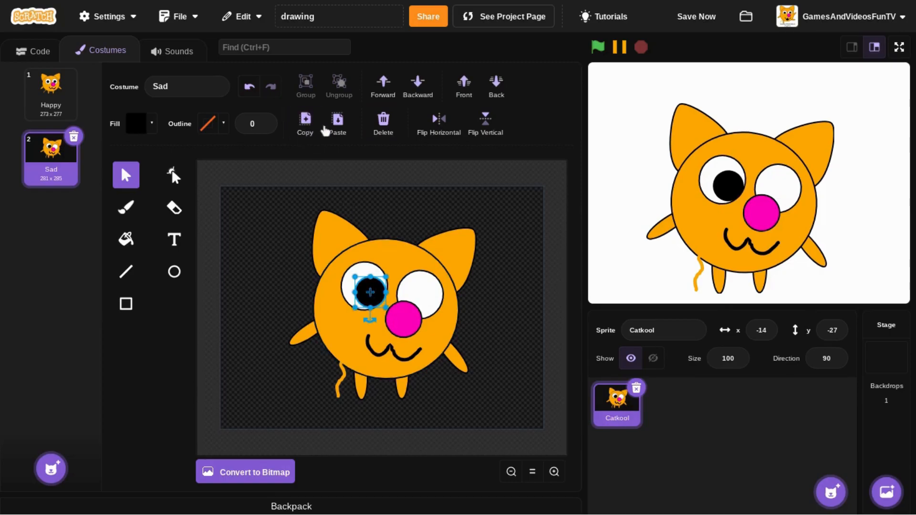
left_click(337, 123)
left_click_drag(384, 306, 431, 310)
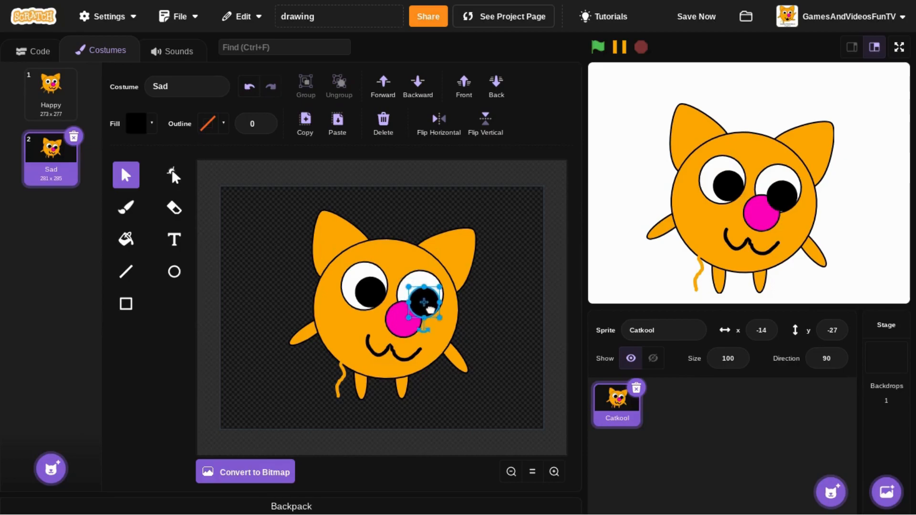
Bring the pink nose in front of the right pupil.
left_click(415, 323)
left_click(464, 85)
left_click(537, 250)
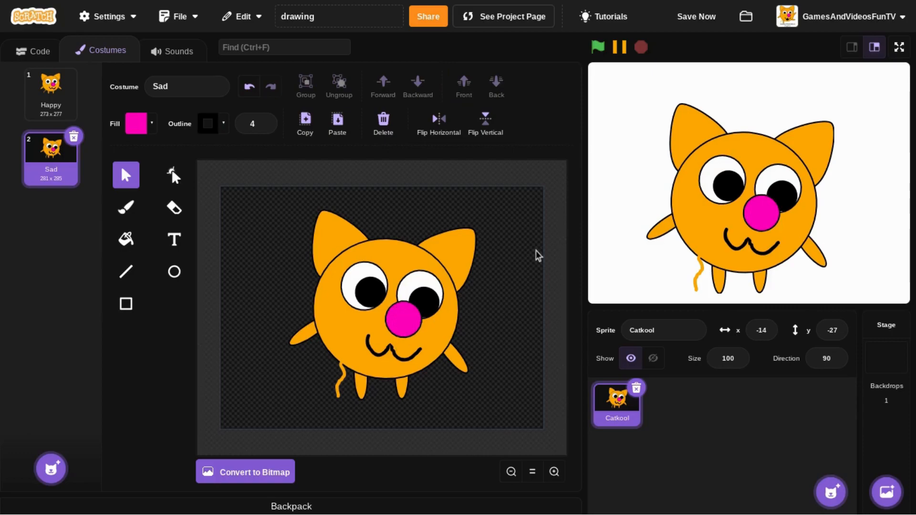
Delete the W-shaped mouth from the Sad costume.
left_click(406, 362)
left_click(405, 361)
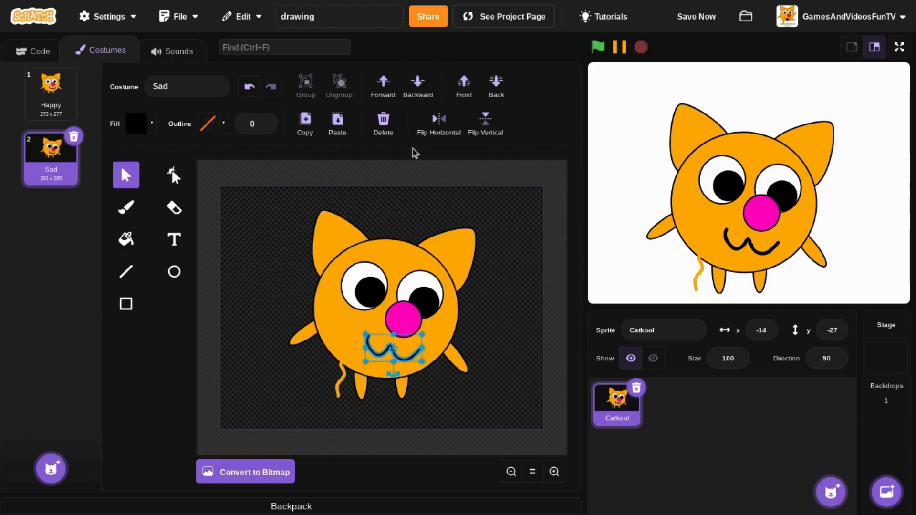
left_click(382, 120)
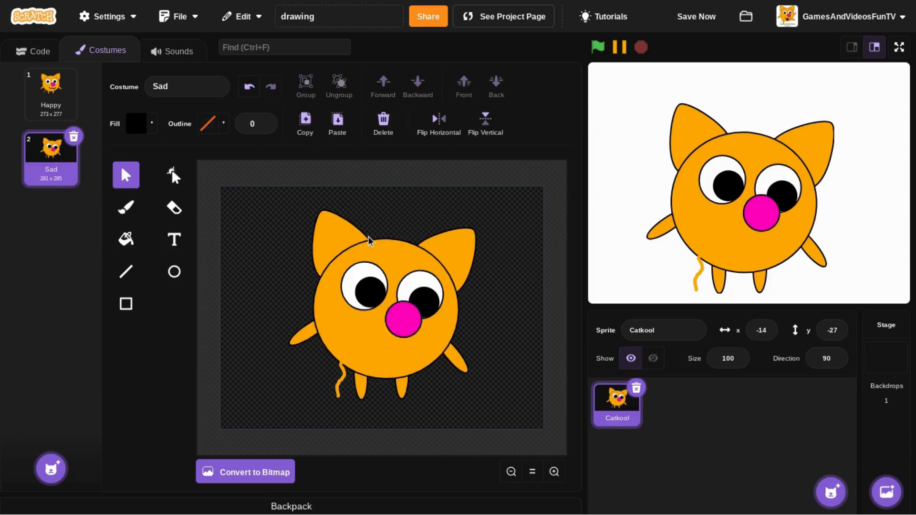
Try two black brush-stroke mouths of size 10 below the nose, and undo each one.
left_click(124, 216)
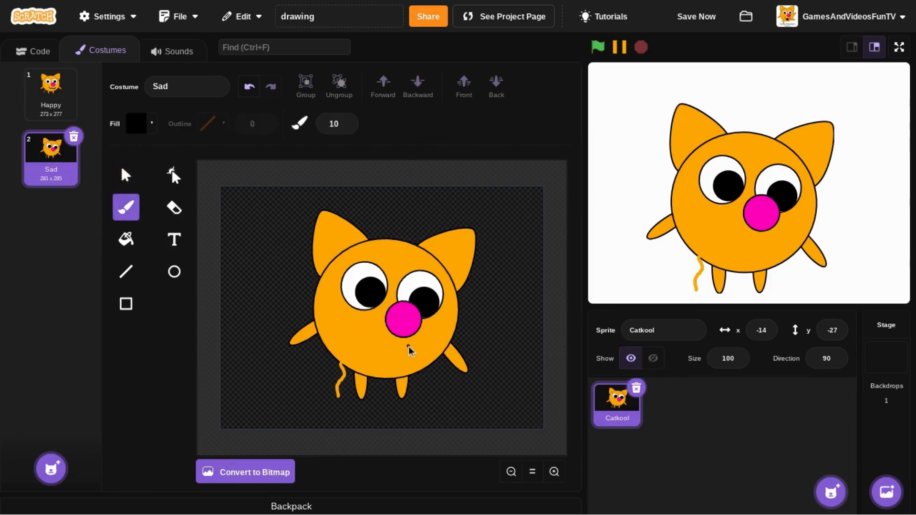
mouse_move(409, 350)
left_mouse_down()
mouse_move(420, 363)
mouse_move(370, 357)
left_mouse_up()
left_click(249, 86)
left_click_drag(375, 353, 403, 351)
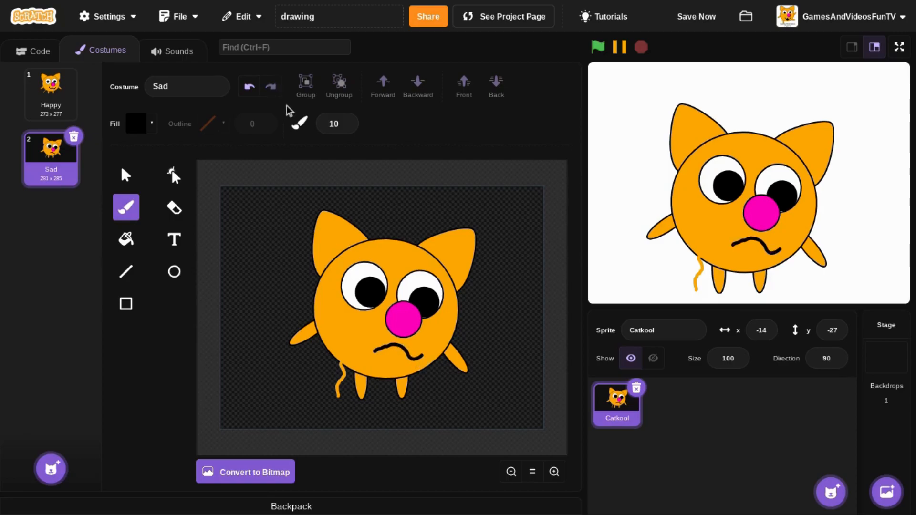
left_click(249, 86)
Draw a wavy black brush-stroke mouth of size 10 below the nose and nudge it slightly up and left.
mouse_move(422, 346)
left_mouse_down()
mouse_move(417, 356)
mouse_move(380, 352)
left_mouse_up()
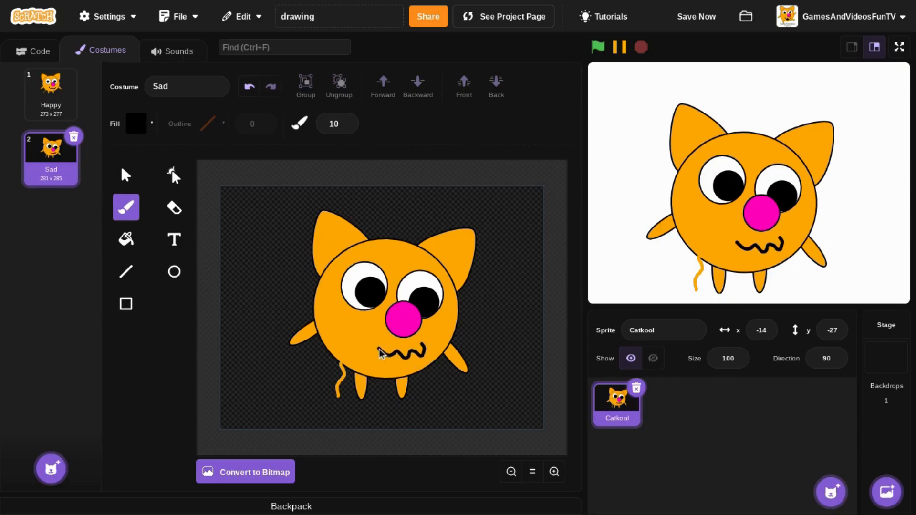
left_click(125, 176)
left_click(384, 332)
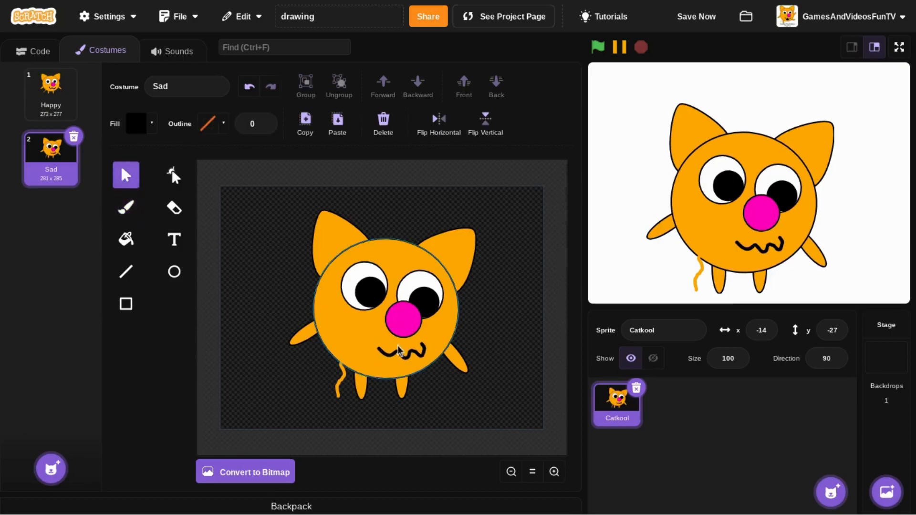
left_click_drag(403, 353, 399, 349)
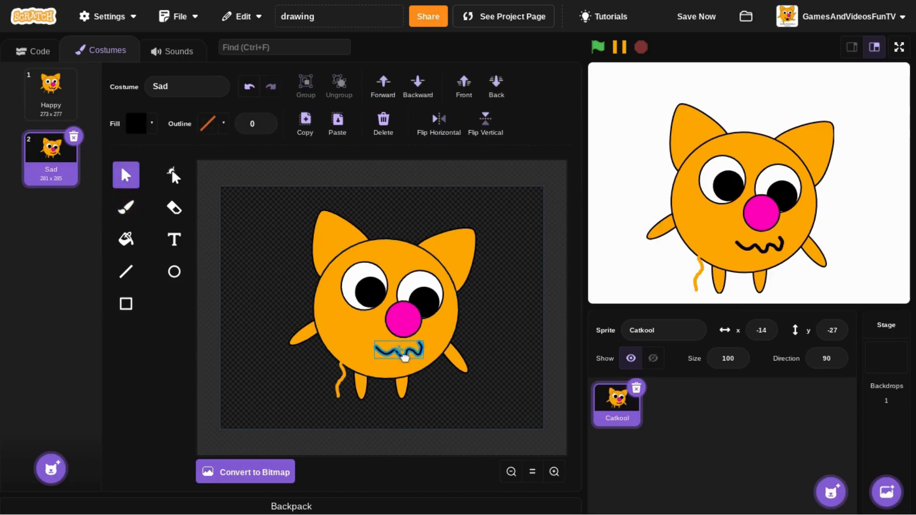
left_click(285, 326)
mouse_move(286, 206)
left_mouse_down()
mouse_move(438, 352)
mouse_move(491, 355)
left_mouse_up()
left_click(266, 318)
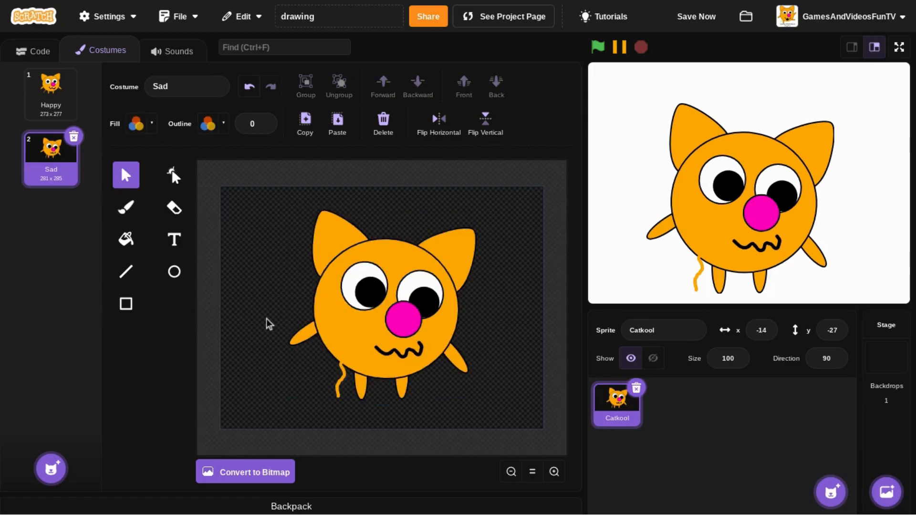
left_click_drag(277, 274, 490, 351)
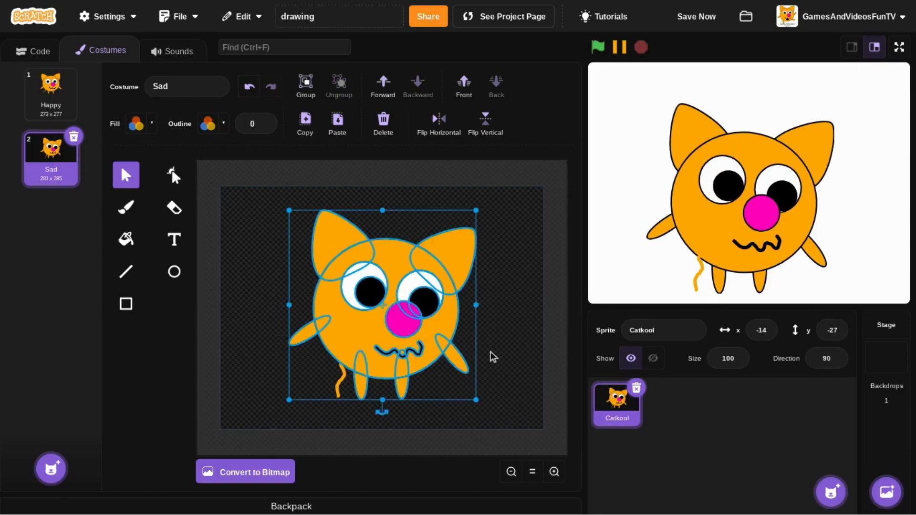
left_click(236, 272)
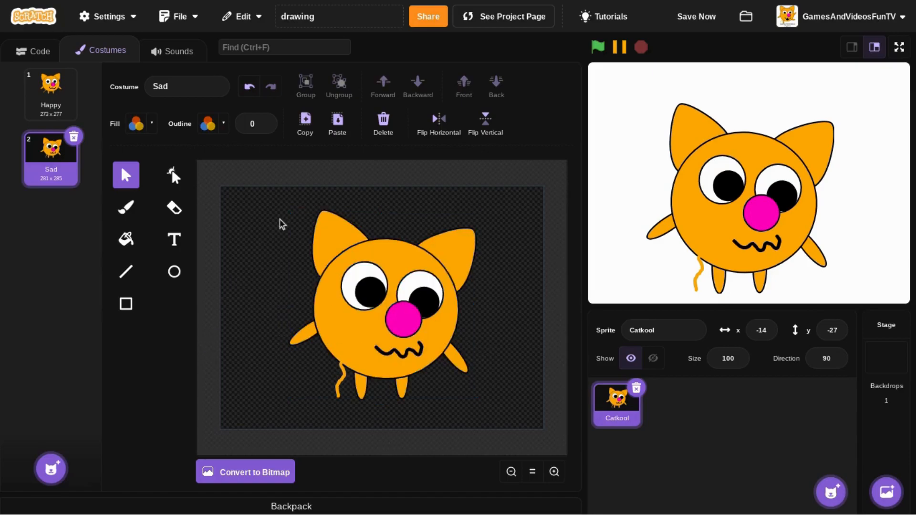
left_click_drag(280, 219, 501, 353)
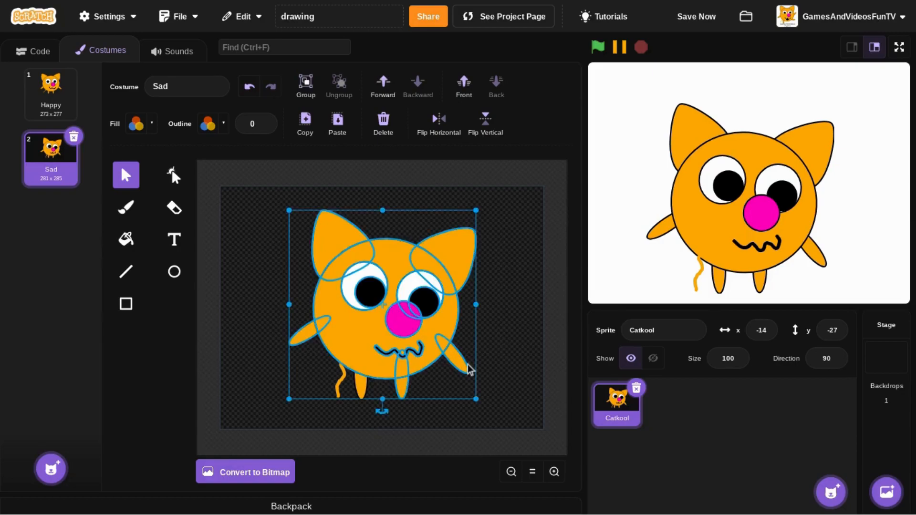
left_click(258, 373)
left_click(408, 396)
left_click_drag(407, 397, 145, 259)
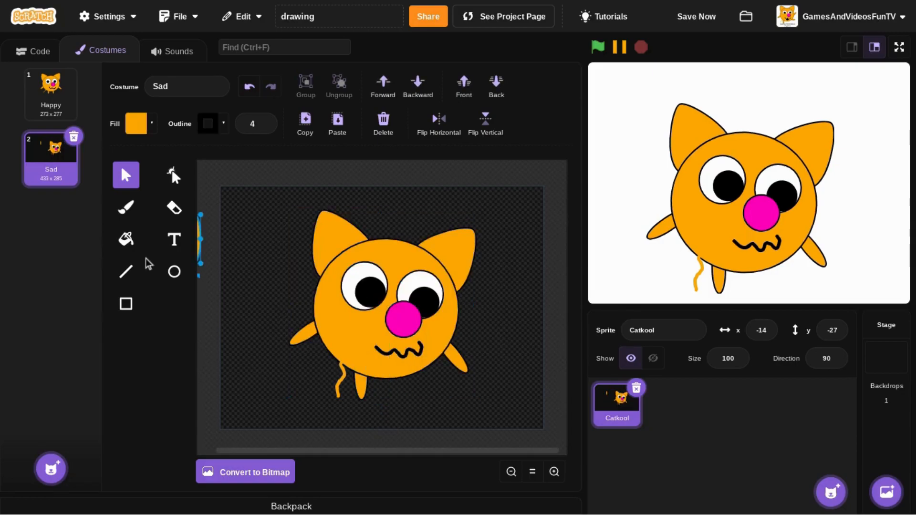
left_click_drag(285, 211, 497, 357)
left_click(253, 317)
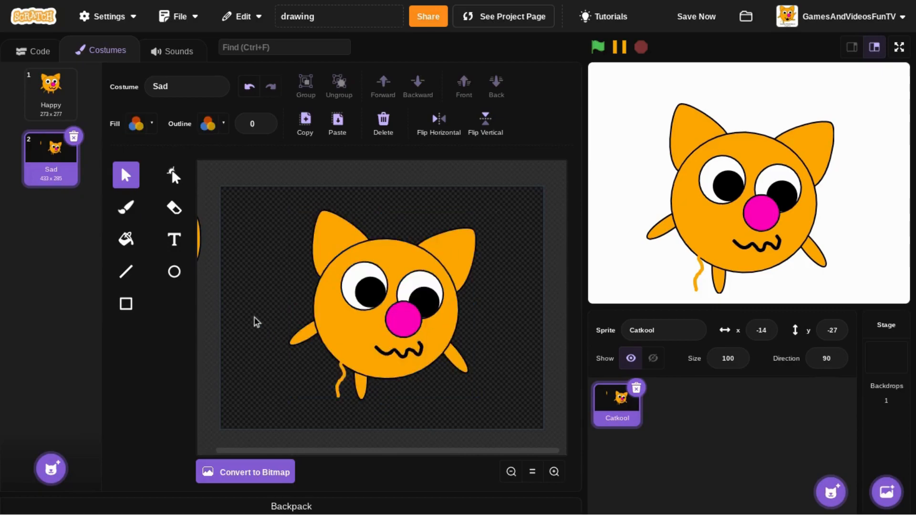
left_click(249, 88)
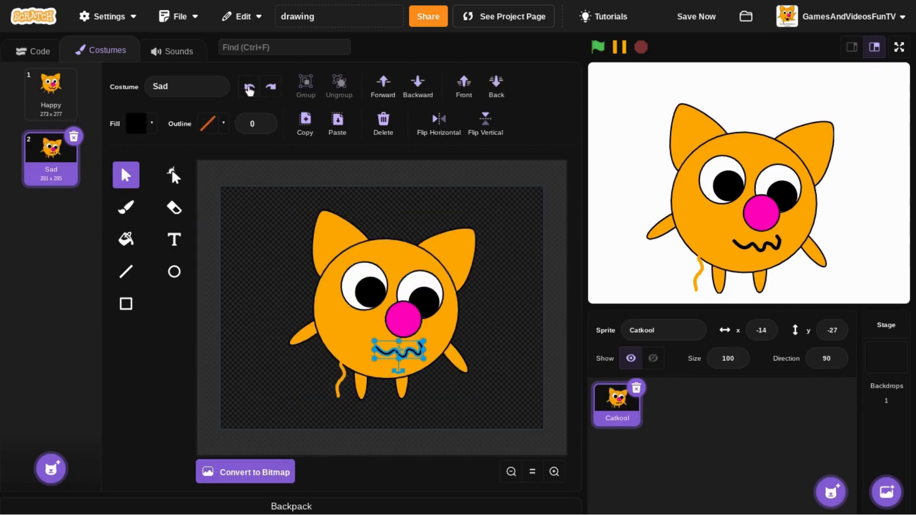
left_click(237, 233)
left_click(366, 396)
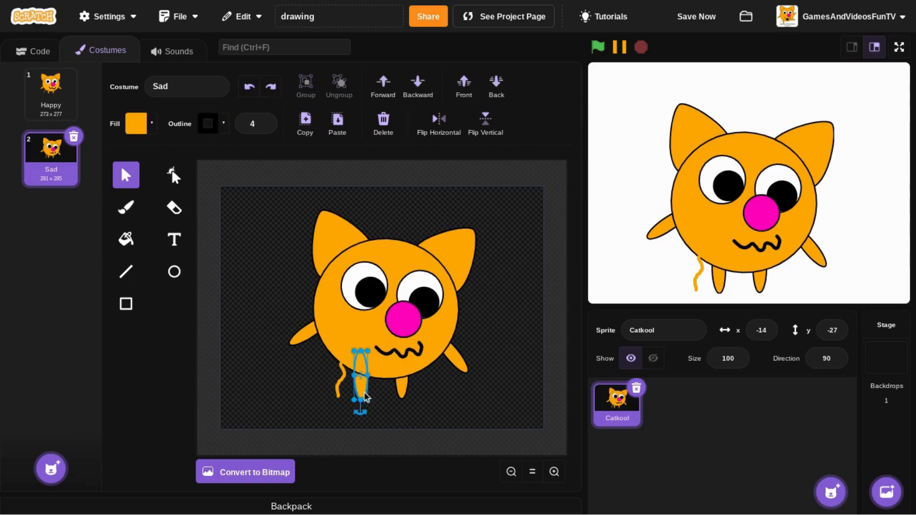
left_click(268, 230)
Select the cat's ears, eyes, nose, body, arms and mouth together, rotate them slightly counter-clockwise so the head is level, and shift them slightly left.
left_click(317, 247)
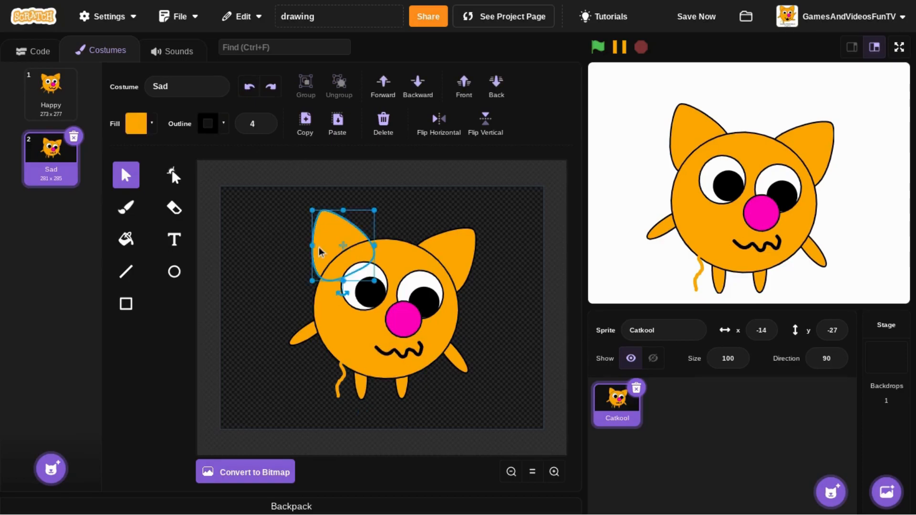
left_click(457, 252, "shift")
left_click(431, 309, "shift")
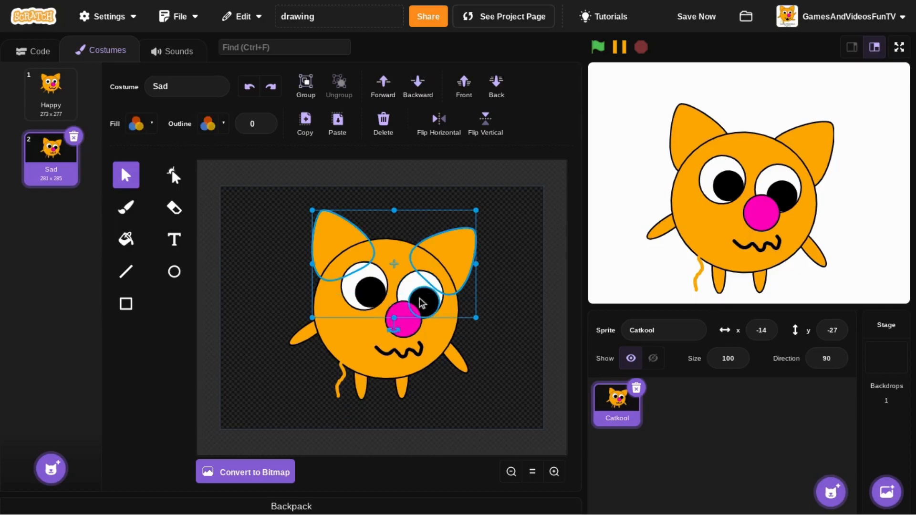
left_click(358, 292, "shift")
left_click(342, 339, "shift")
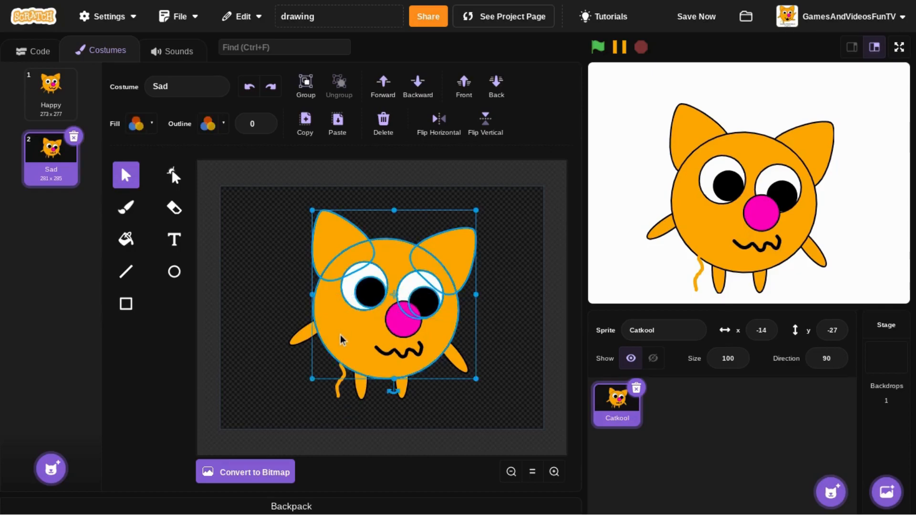
left_click(301, 342, "shift")
left_click(416, 354, "shift")
left_click(461, 368, "shift")
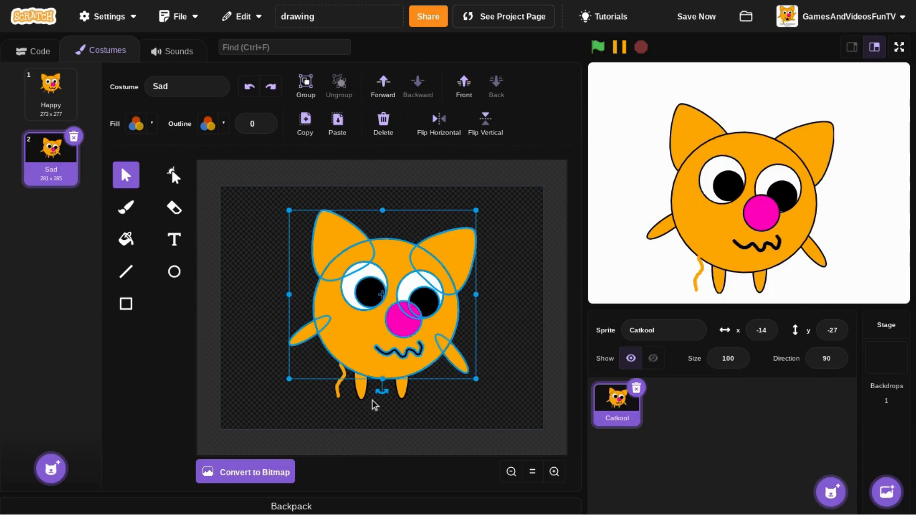
left_click_drag(386, 390, 399, 394)
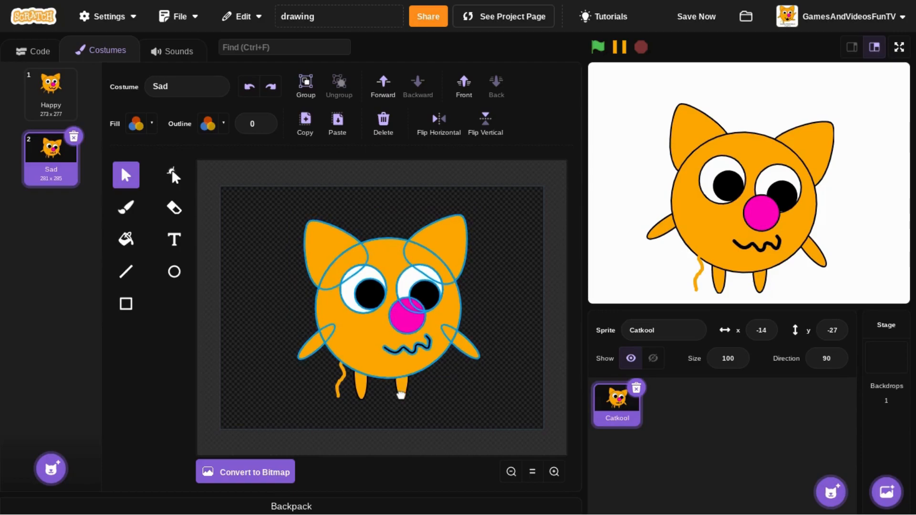
left_click_drag(423, 344, 414, 341)
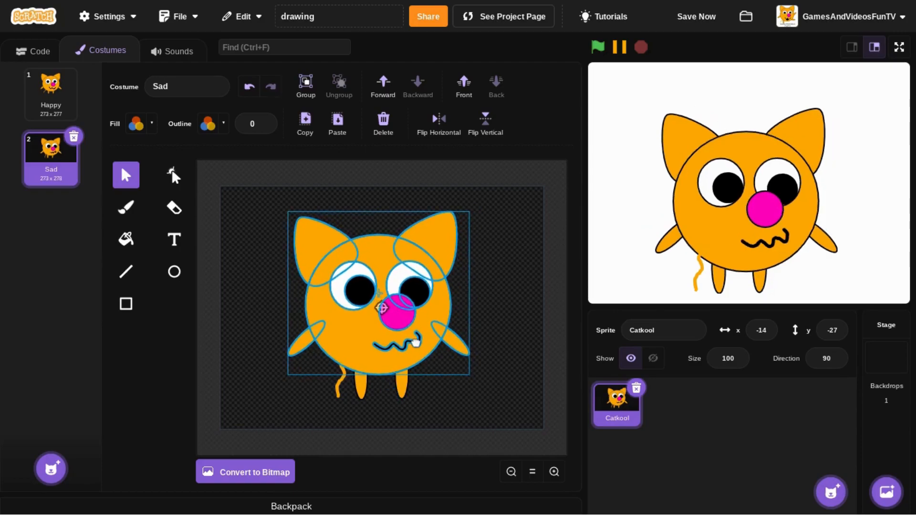
left_click(240, 345)
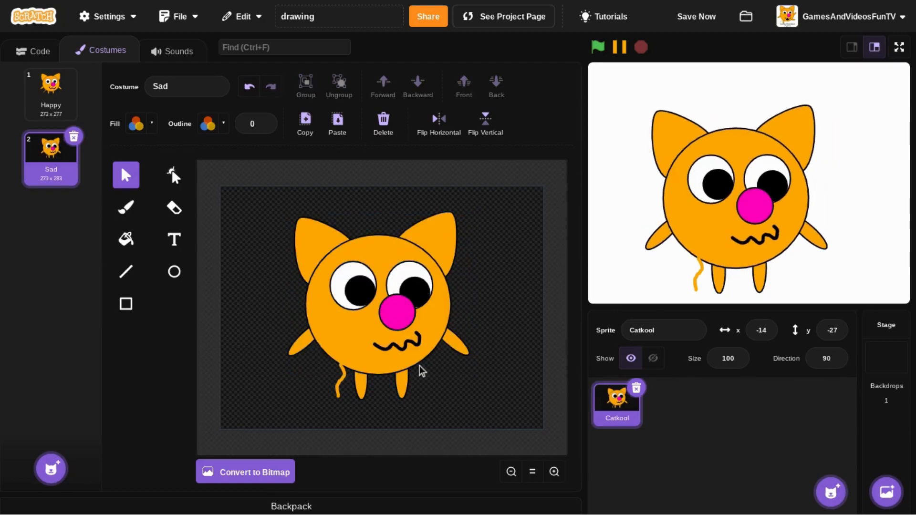
Try the wavy mouth flipped vertically and moved slightly down and left below the nose.
left_click(410, 347)
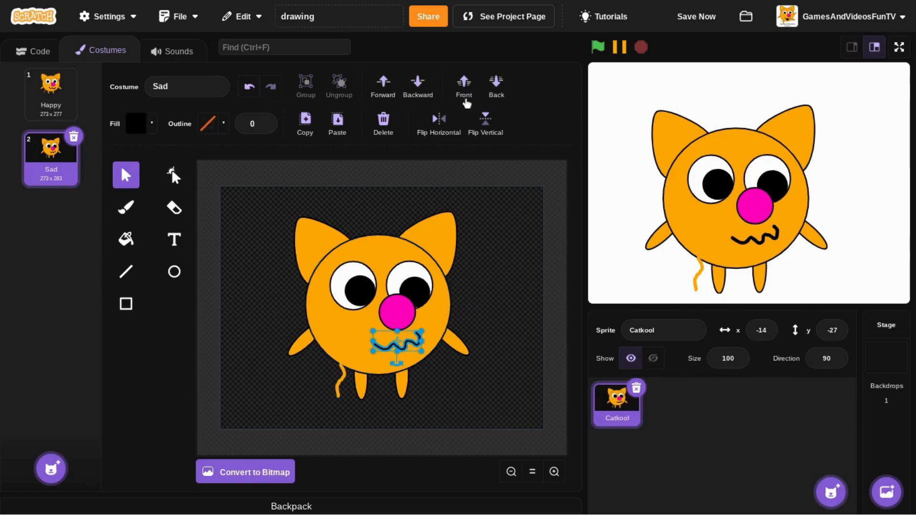
left_click(438, 121)
left_click(473, 133)
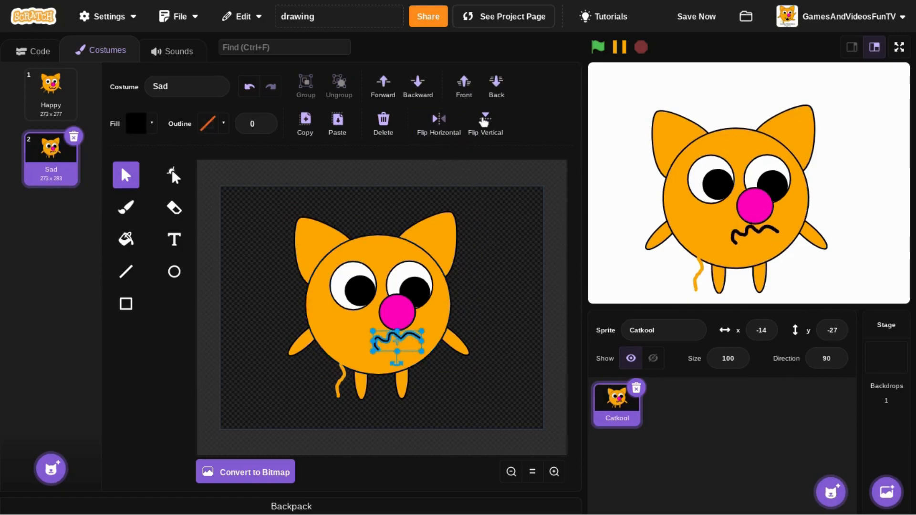
left_click(443, 128)
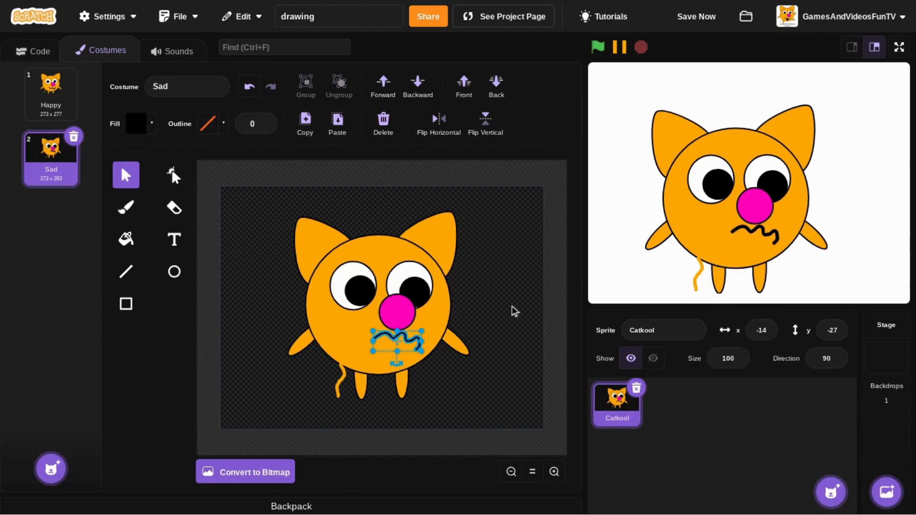
left_click_drag(407, 342, 399, 349)
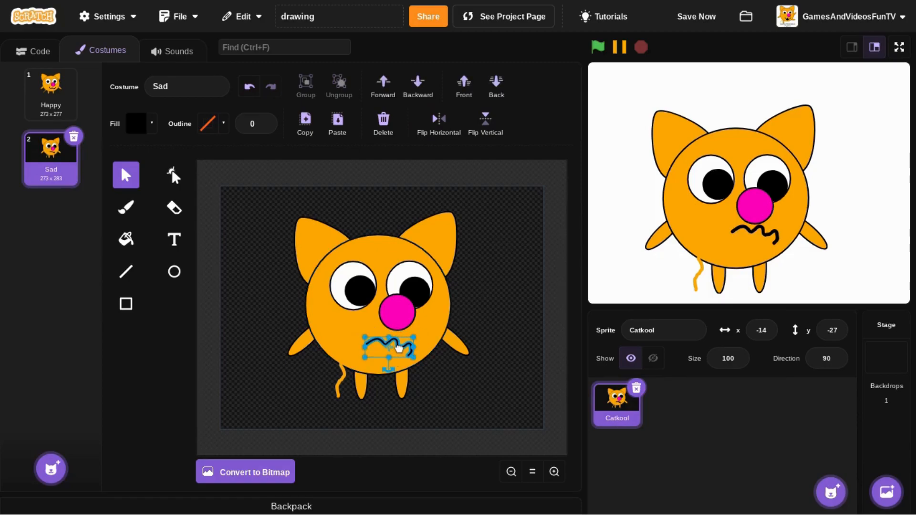
Replace the wavy mouth with a black brush-stroke frown of size 10 below the nose, and nudge it slightly up.
left_click(373, 133)
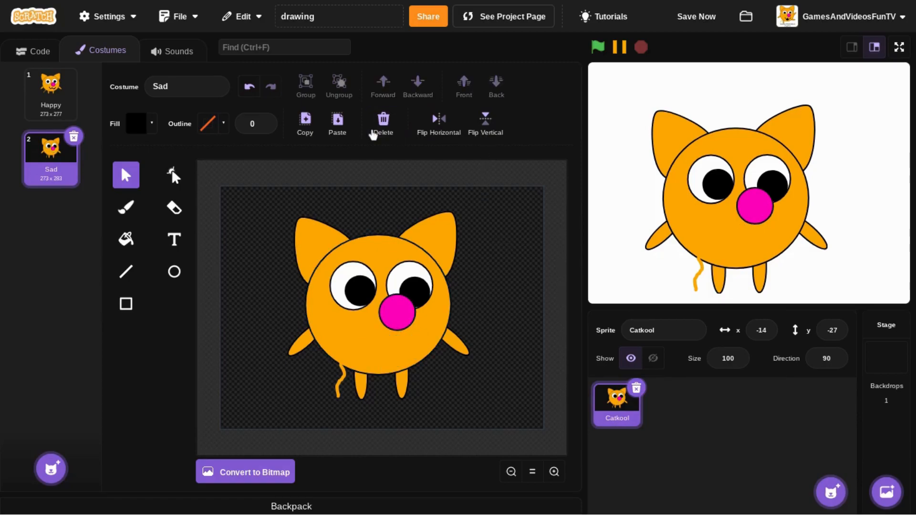
left_click(128, 215)
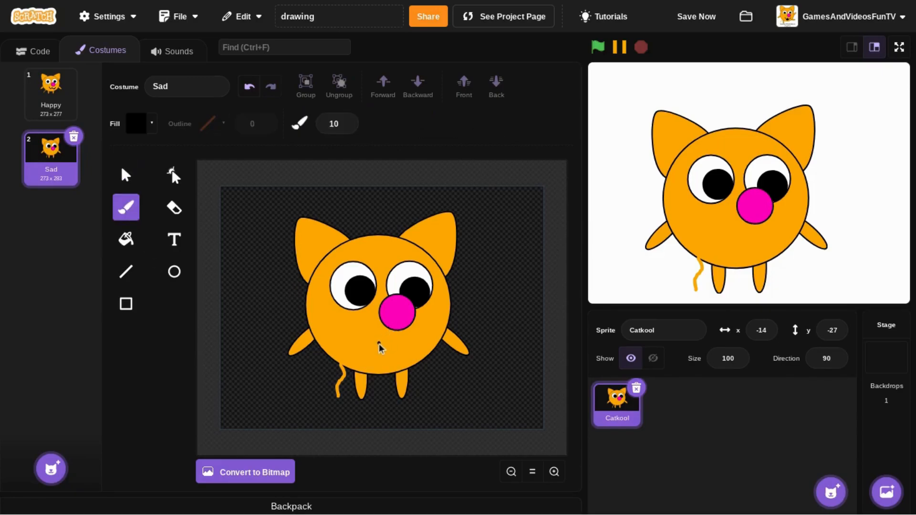
mouse_move(418, 352)
left_mouse_down()
mouse_move(391, 348)
mouse_move(382, 358)
left_mouse_up()
left_click(125, 175)
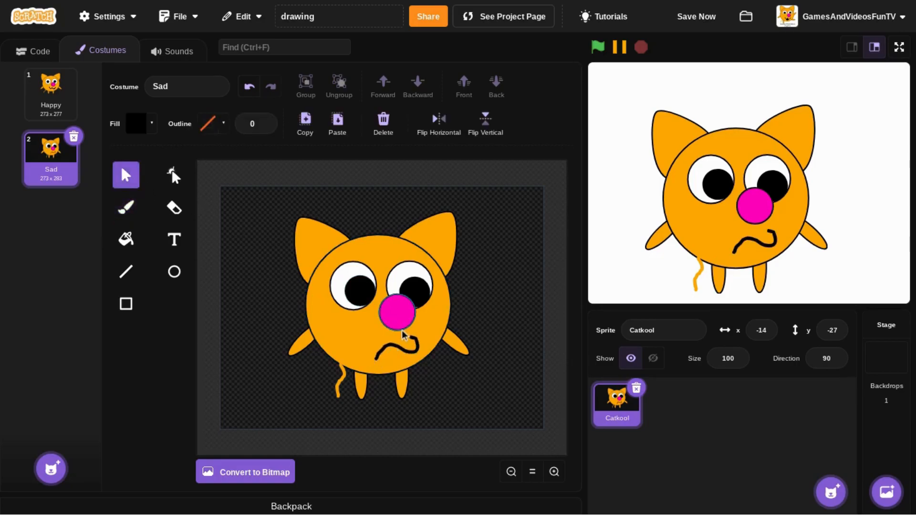
left_click_drag(413, 356, 416, 349)
left_click(239, 344)
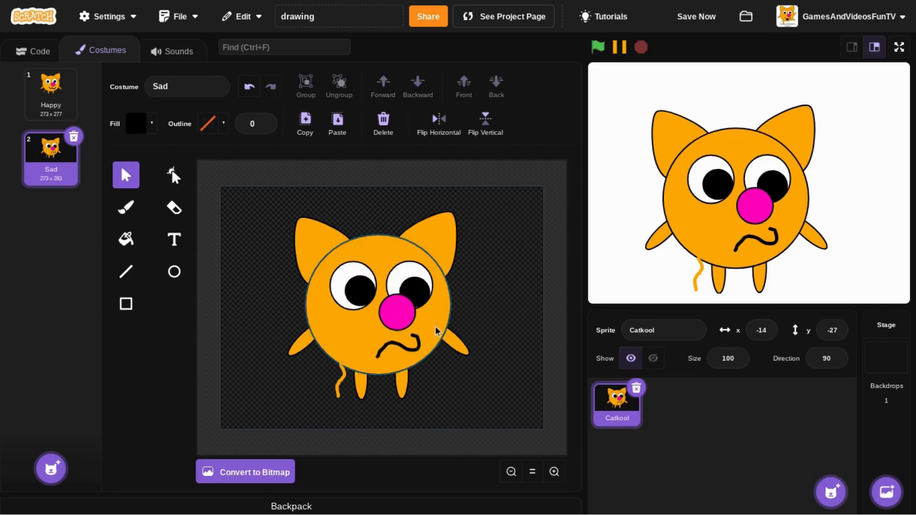
Draw black brush-stroke worried eyebrows of size 10 over both eyes, and undo the right one.
left_click(462, 346)
left_click(230, 233)
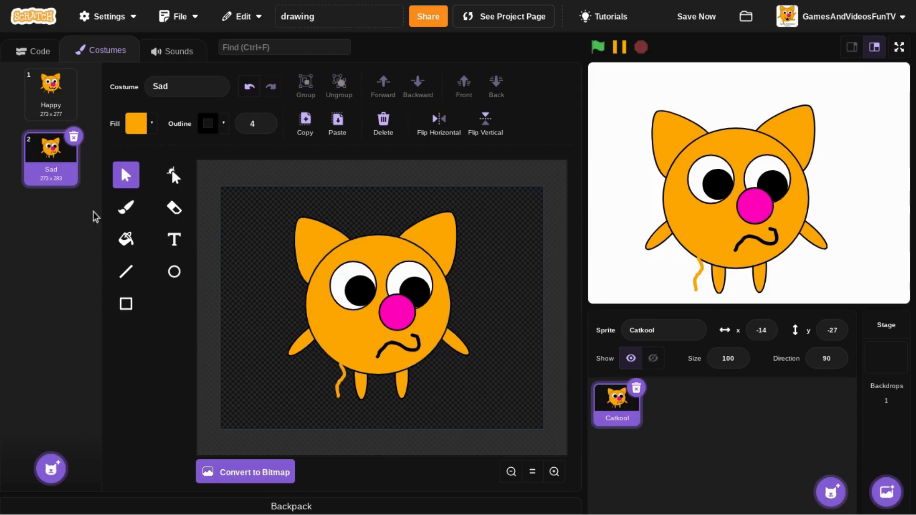
left_click(117, 215)
left_click(136, 124)
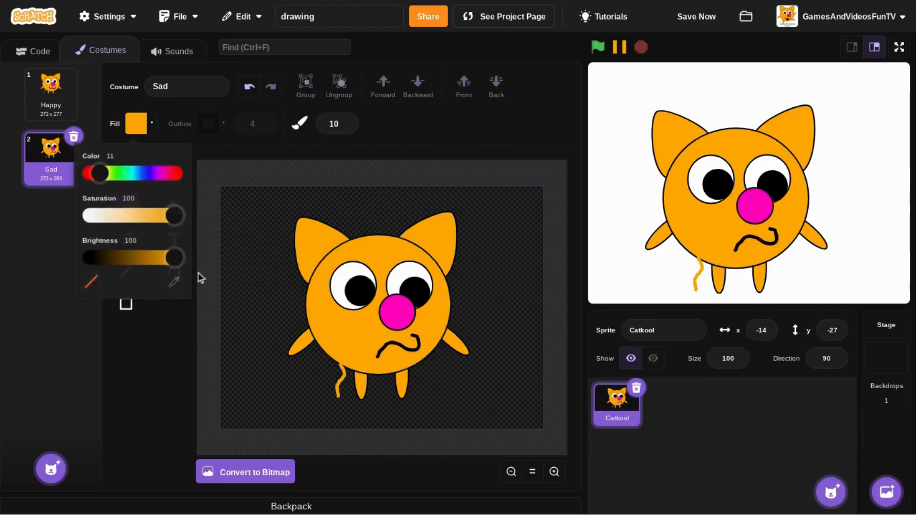
left_click_drag(167, 257, 59, 262)
left_click(165, 432)
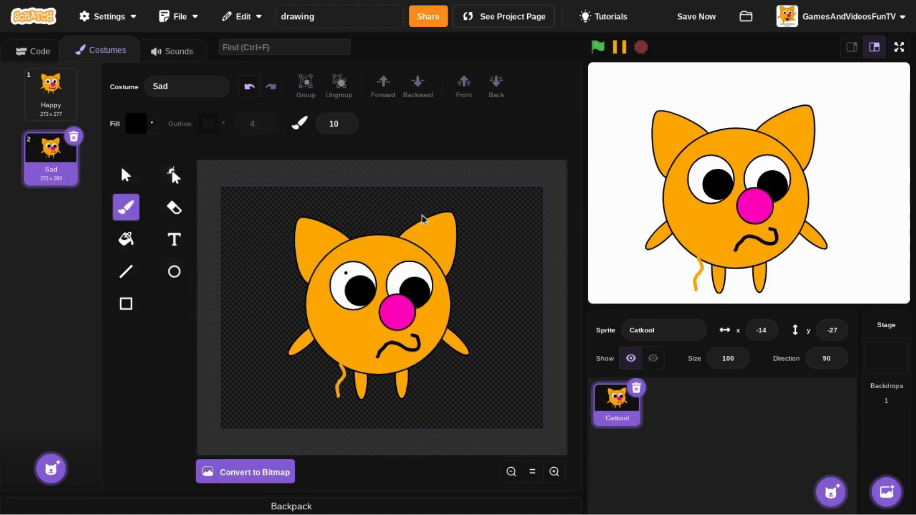
left_click_drag(364, 258, 328, 275)
left_click_drag(407, 271, 441, 287)
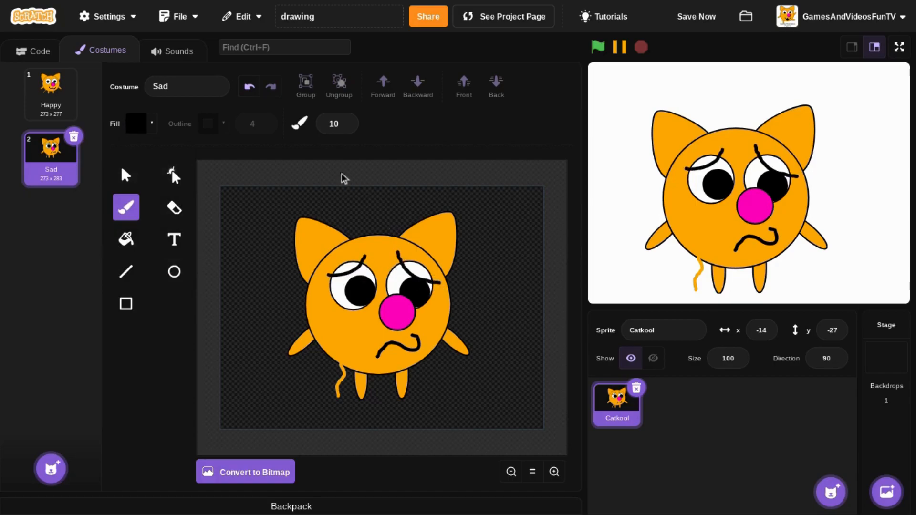
left_click(249, 87)
Duplicate the left eyebrow, flip the copy horizontally, and place it over the right eye.
left_click(135, 171)
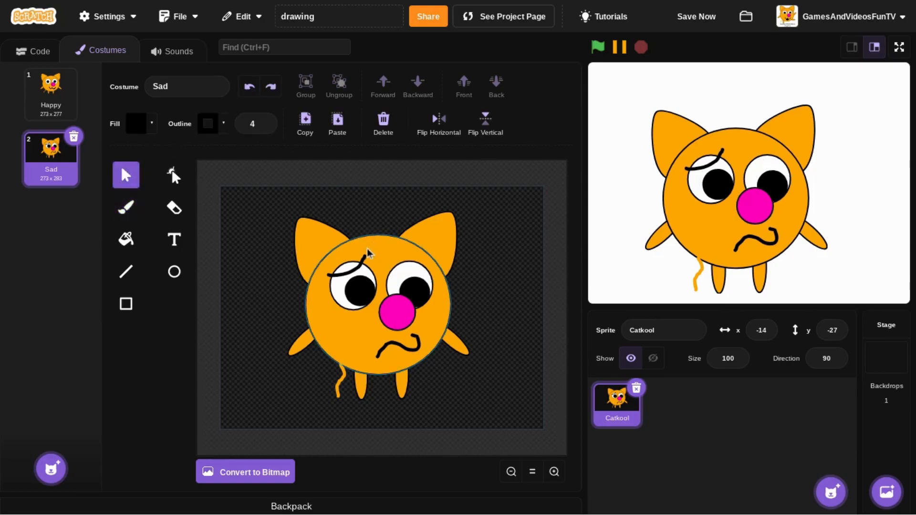
left_click(366, 264)
left_click(365, 262)
left_click(305, 123)
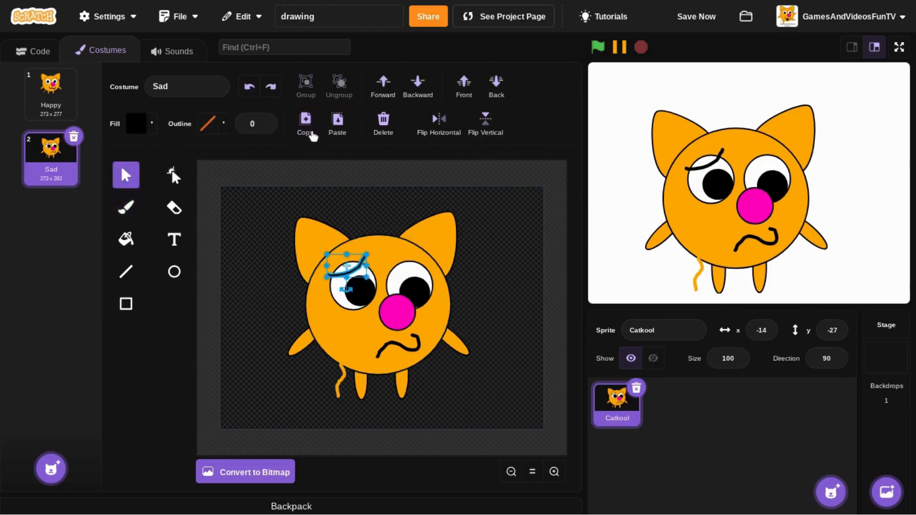
left_click(336, 123)
left_click(431, 130)
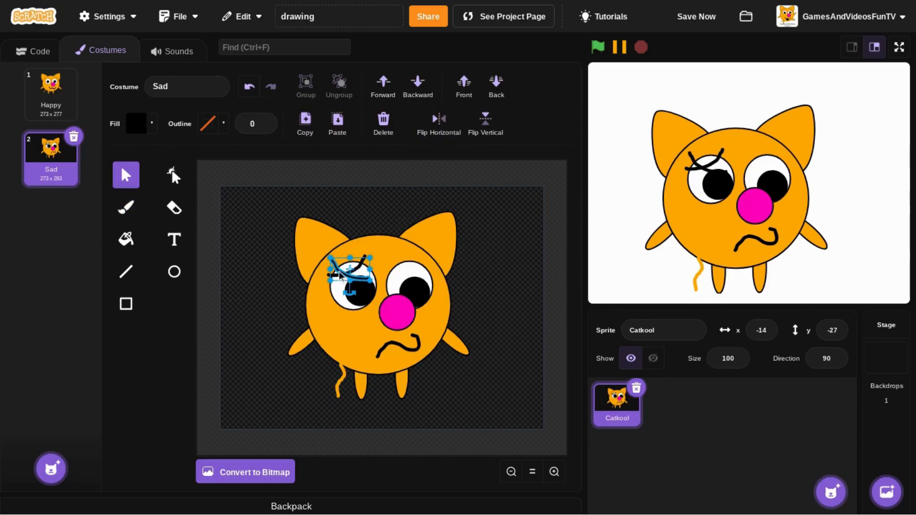
left_click_drag(340, 275, 409, 270)
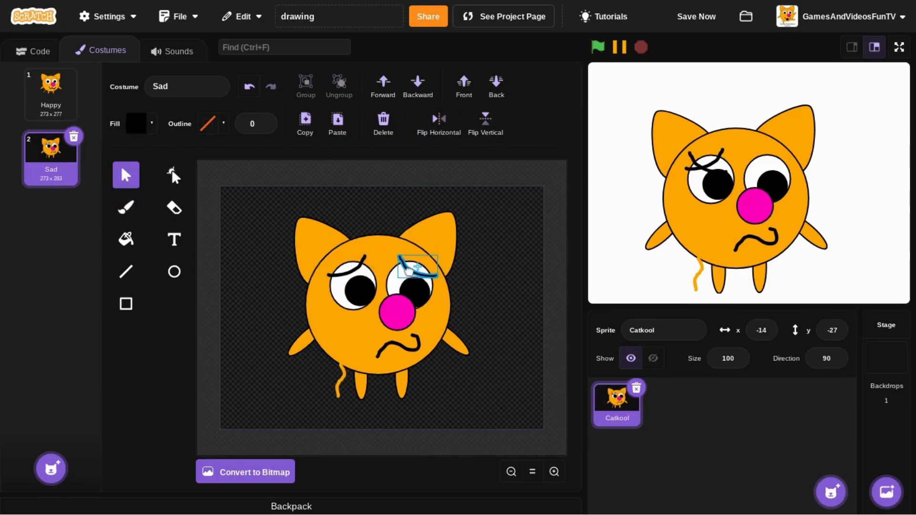
left_click(248, 312)
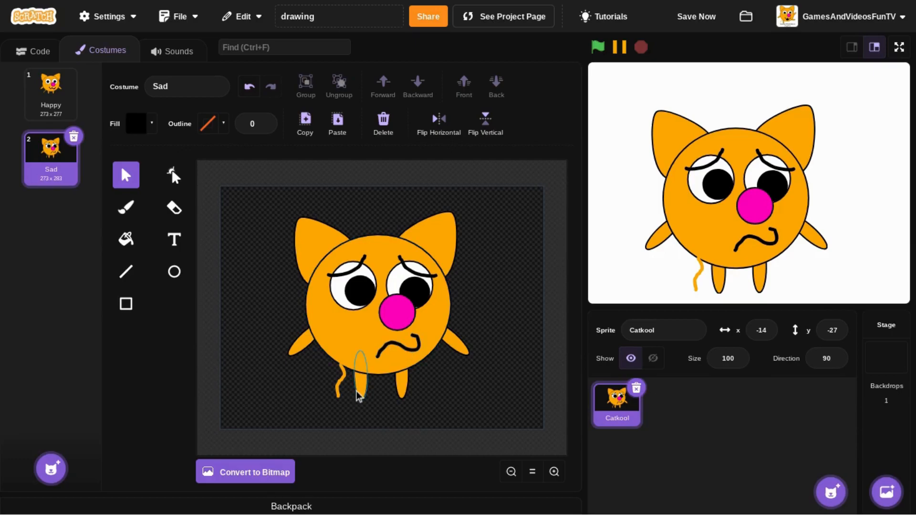
Rotate both of the cat's arms to hang downward beside the body, with the left arm tucked close to it.
left_click_drag(359, 395, 330, 380)
left_click_drag(304, 352, 326, 363)
left_click(462, 344)
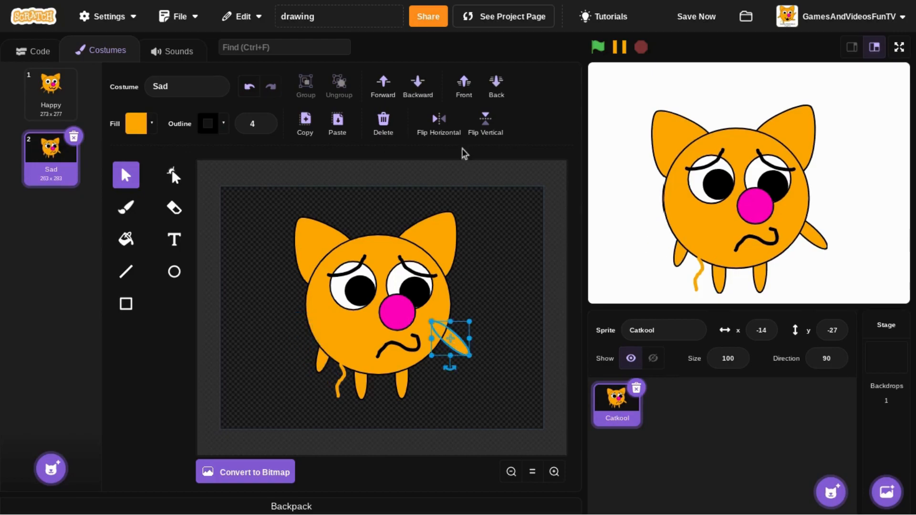
mouse_move(451, 372)
left_mouse_down()
mouse_move(426, 371)
mouse_move(449, 369)
mouse_move(444, 375)
left_mouse_up()
left_click(505, 385)
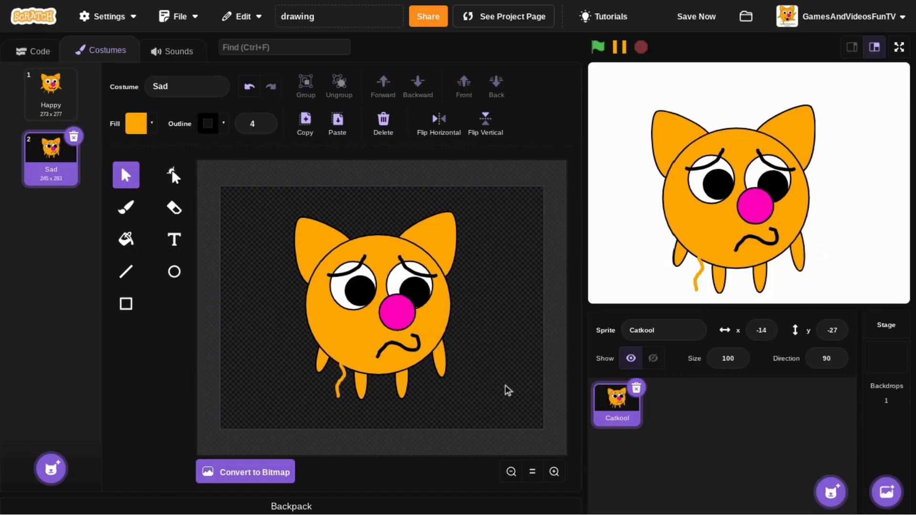
Move the lowered right arm slightly inward, closer to the body.
left_click(438, 371)
left_click(501, 360)
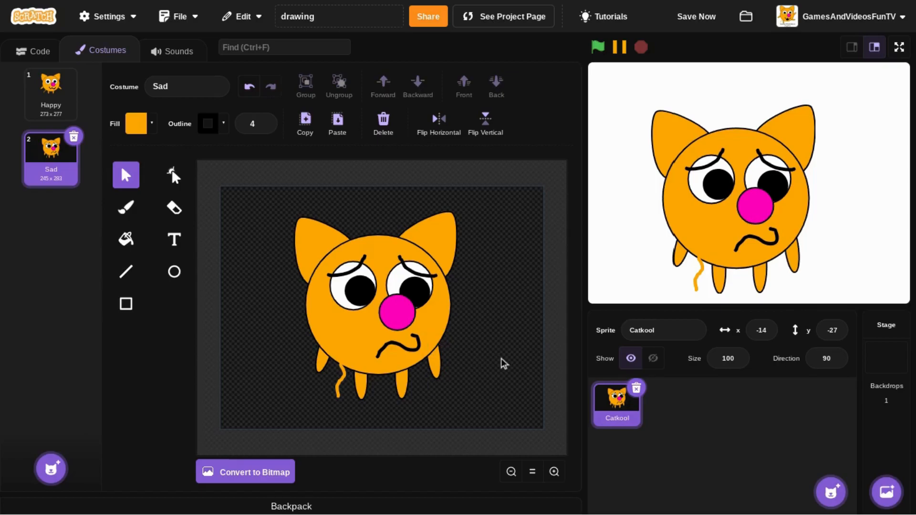
left_click(442, 371)
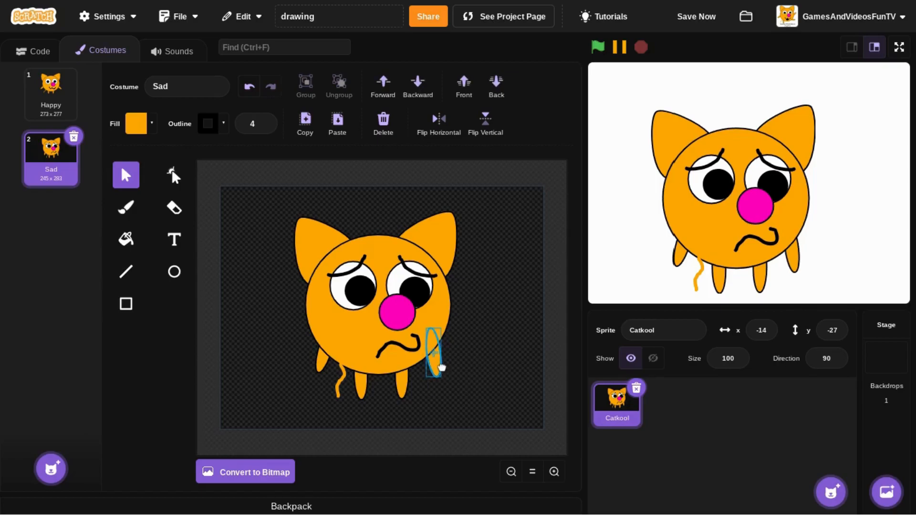
left_click(467, 373)
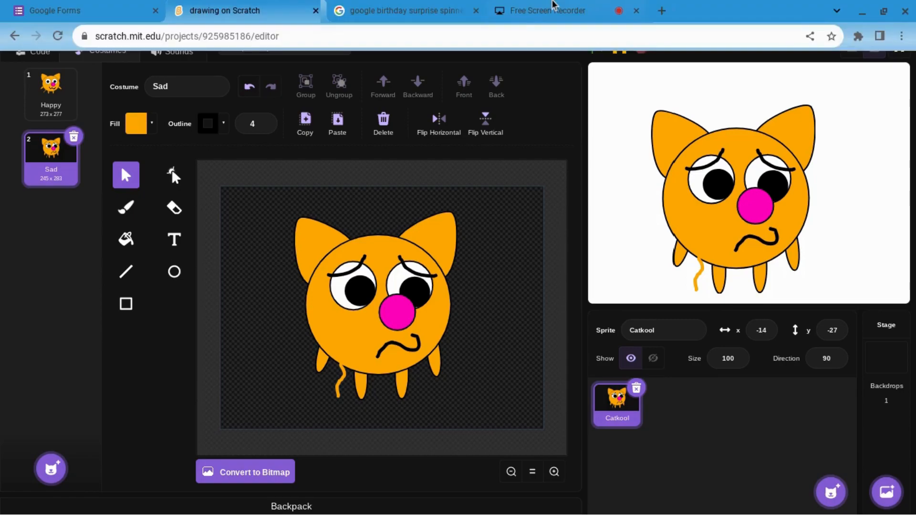
left_click(551, 5)
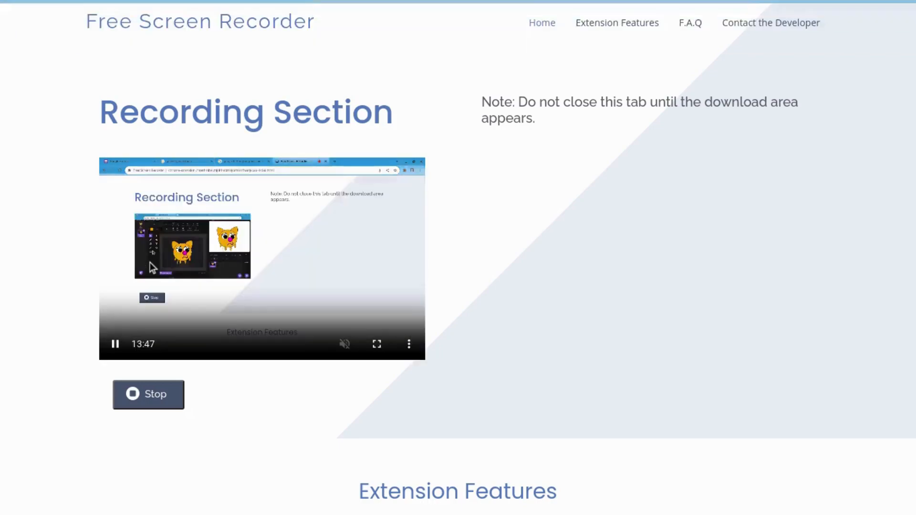
Switch back to the Scratch project and paint light-blue tears with a size 20 brush under both of the cat's eyes.
mouse_move(381, 3)
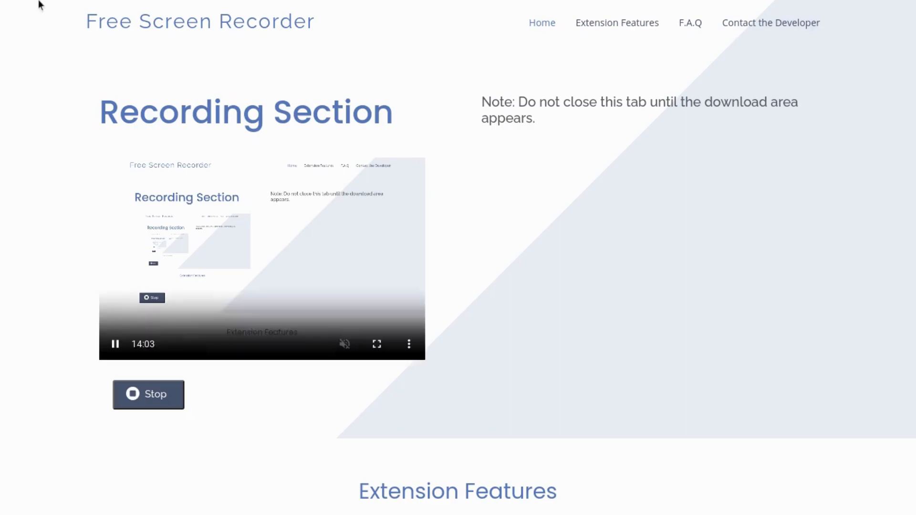
mouse_move(40, 5)
left_click(201, 7)
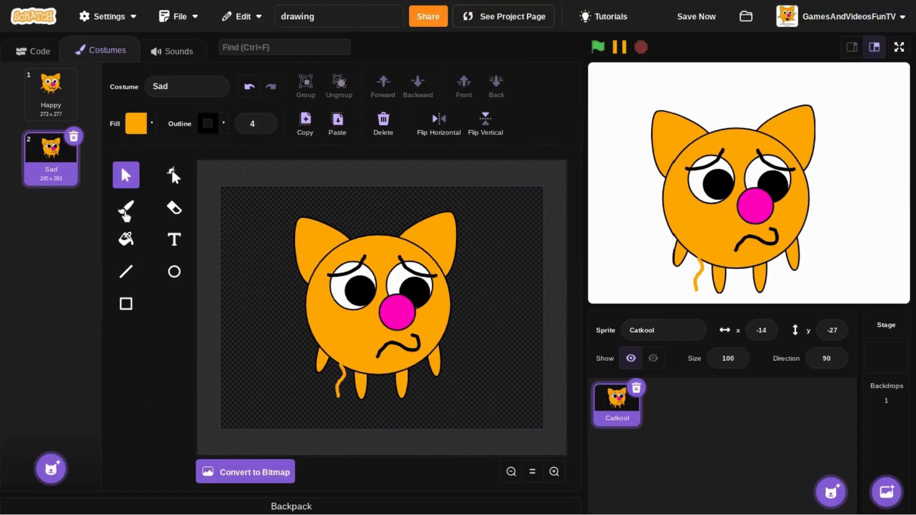
left_click(126, 210)
left_click(142, 130)
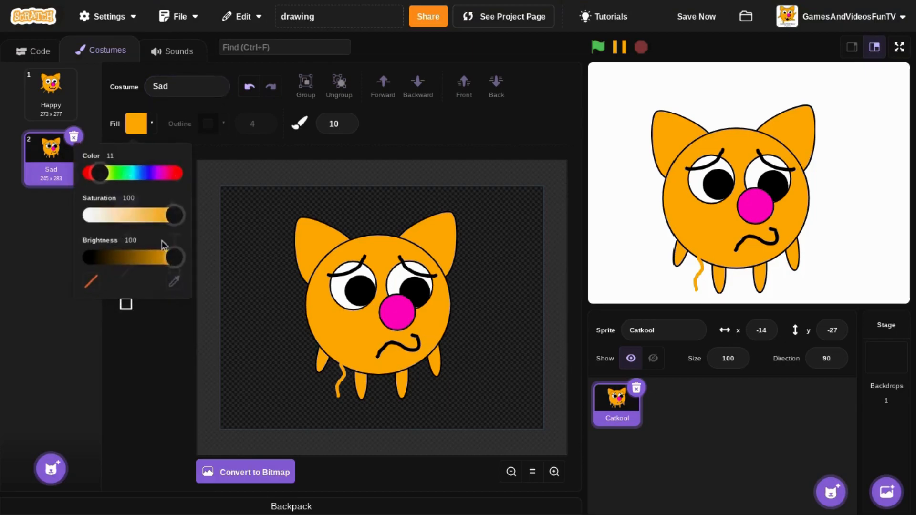
left_click_drag(101, 175, 136, 174)
left_click(136, 387)
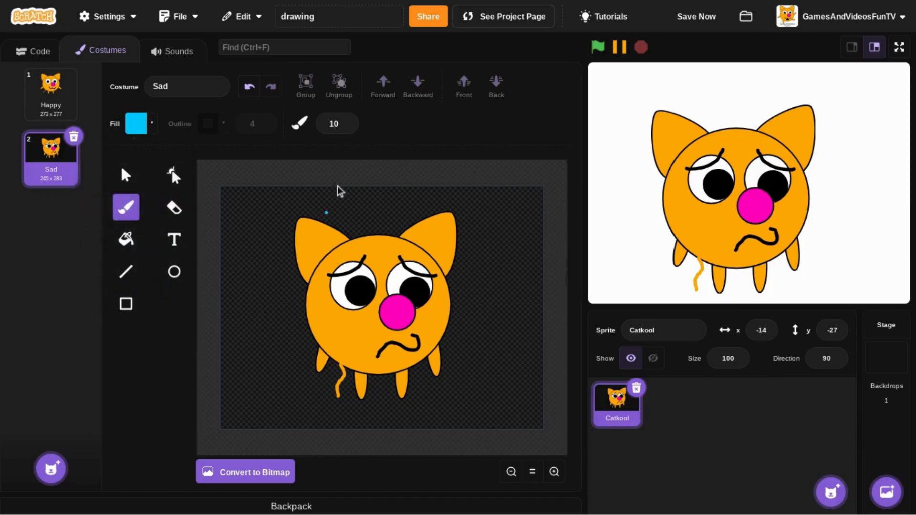
left_click(339, 122)
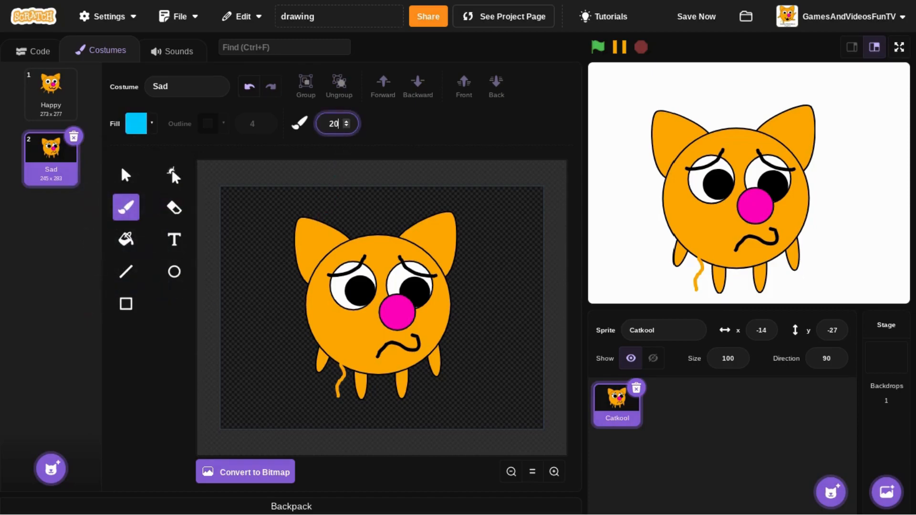
key("Return")
left_click(345, 306)
left_click_drag(336, 305, 368, 310)
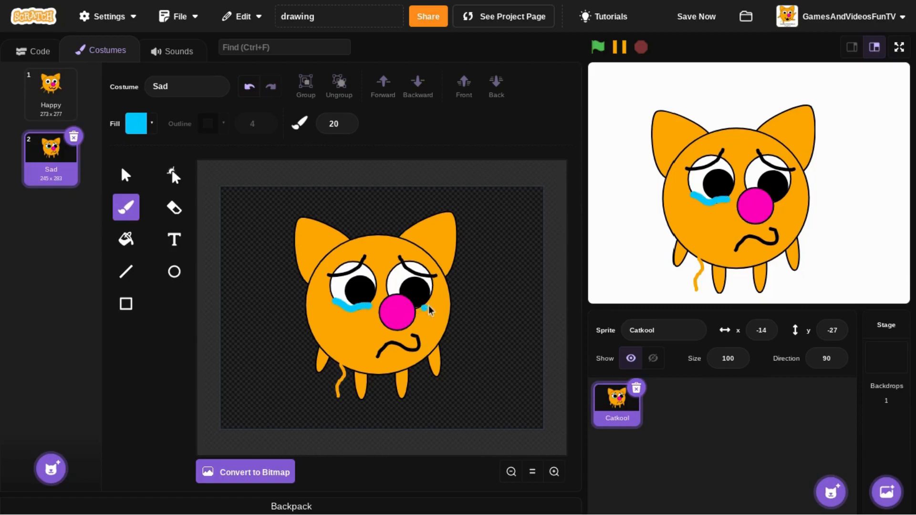
left_click(426, 304)
mouse_move(422, 312)
left_mouse_down()
mouse_move(399, 308)
mouse_move(429, 316)
mouse_move(432, 303)
left_mouse_up()
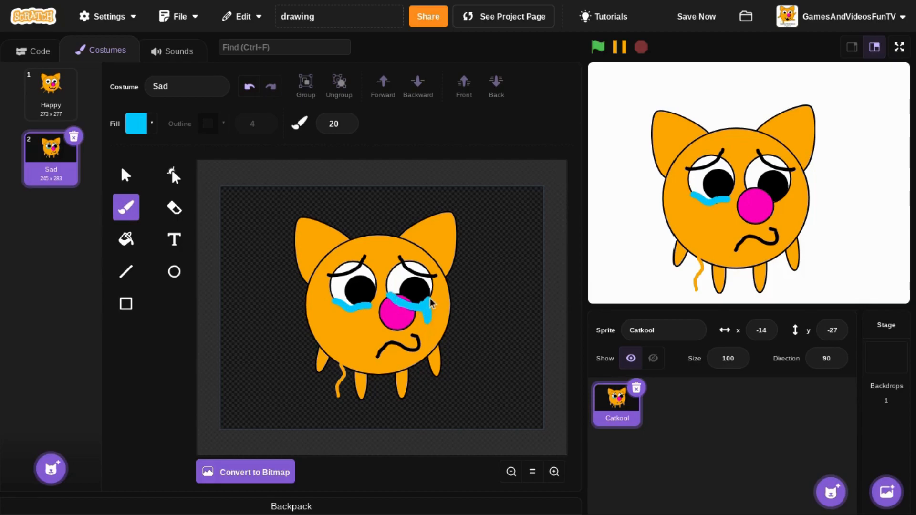
Bring the cat's pink nose to the front, over the blue tears, and deselect it.
left_click(126, 175)
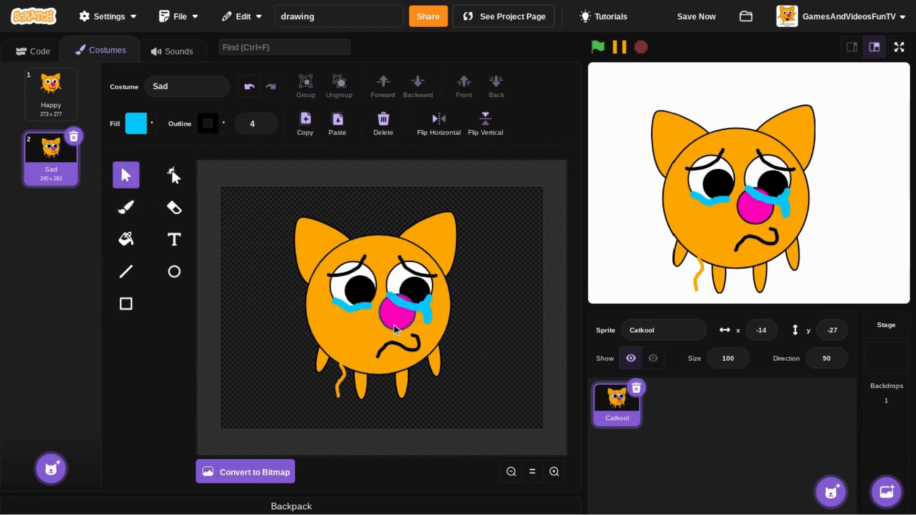
left_click(397, 312)
left_click(464, 85)
left_click(494, 263)
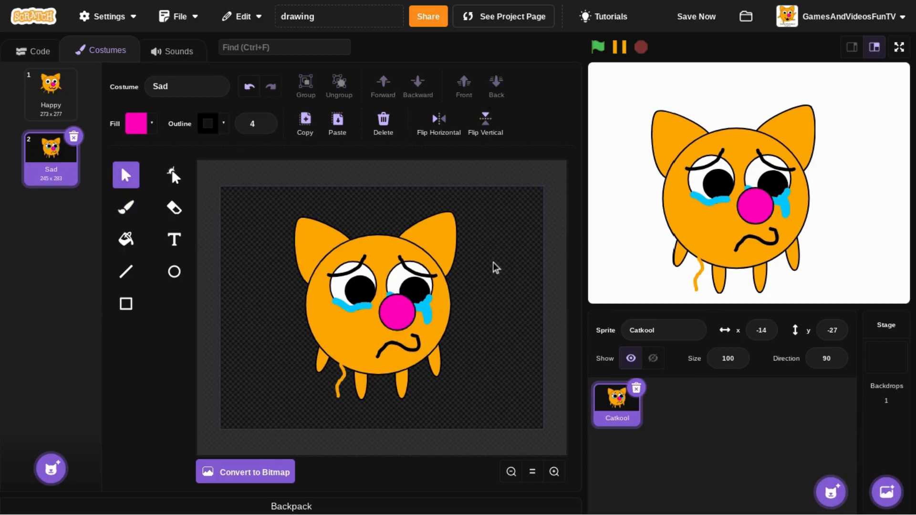
Switch from the Scratch project to the Free Screen Recorder page.
left_click(121, 217)
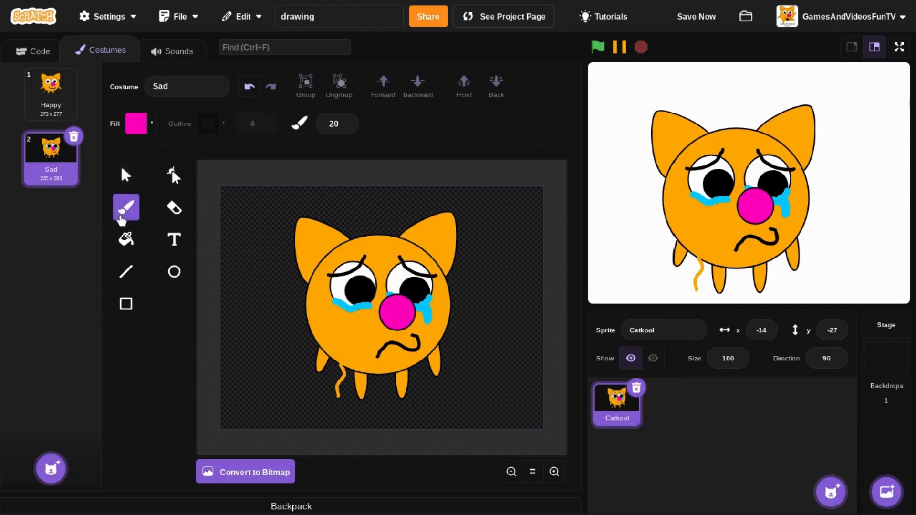
mouse_move(251, 4)
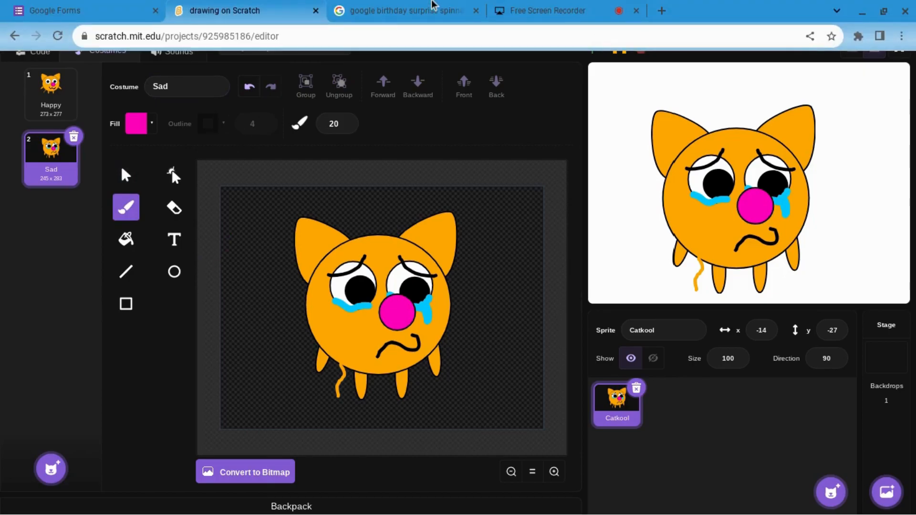
left_click(539, 11)
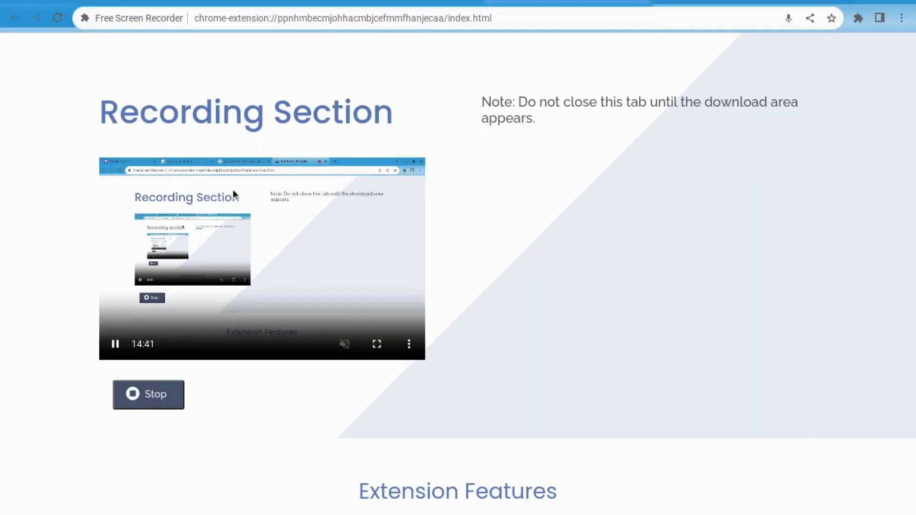